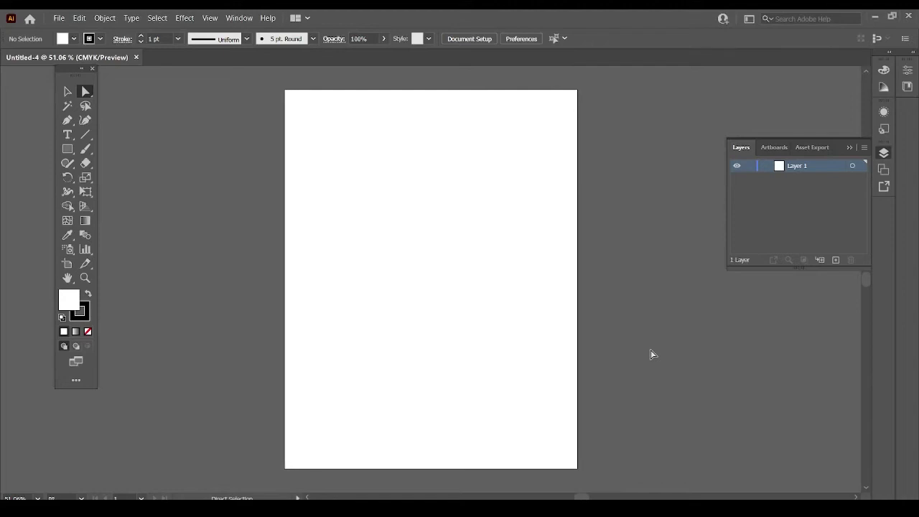
Place Body Template_S as a locked template layer beneath Layer 1, then deselect it
left_click(61, 18)
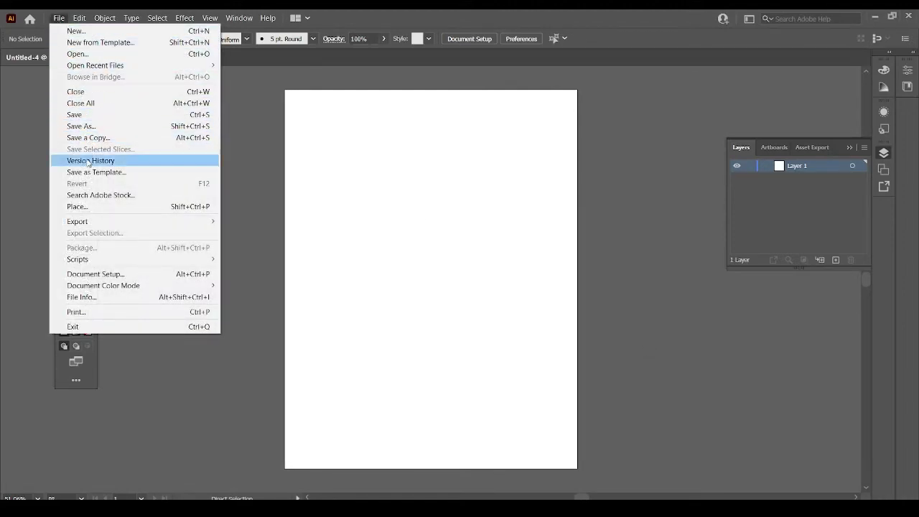
left_click(86, 209)
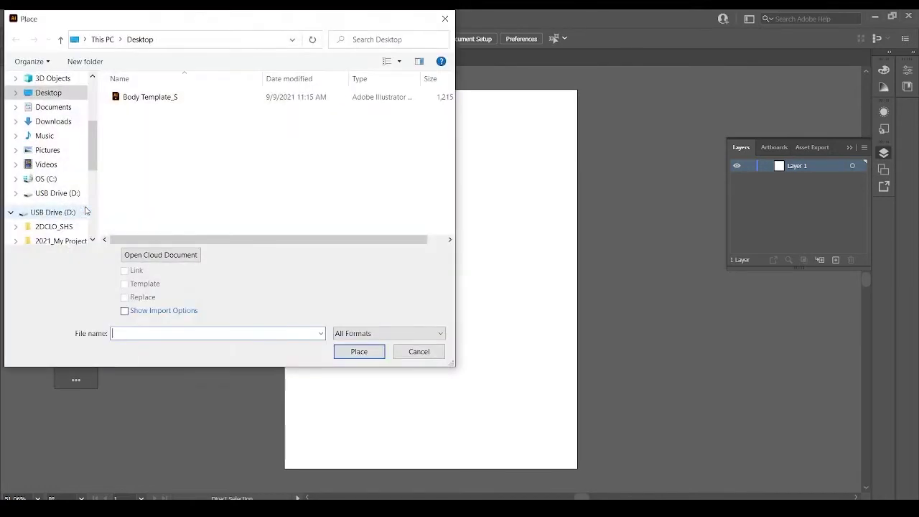
left_click(137, 100)
left_click(125, 283)
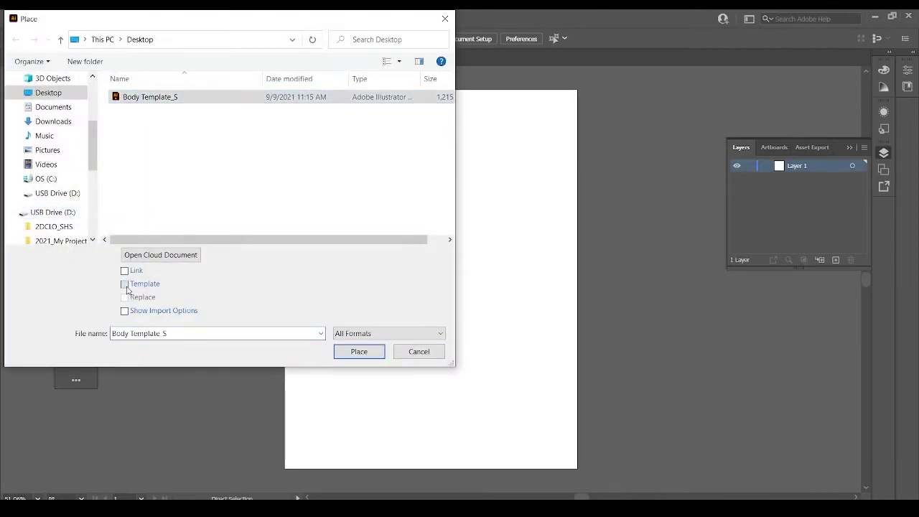
left_click(359, 351)
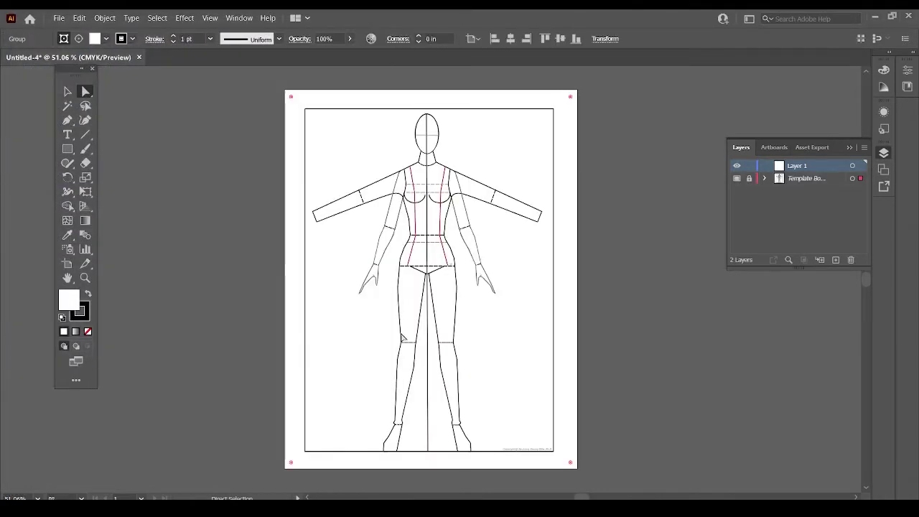
left_click(612, 293)
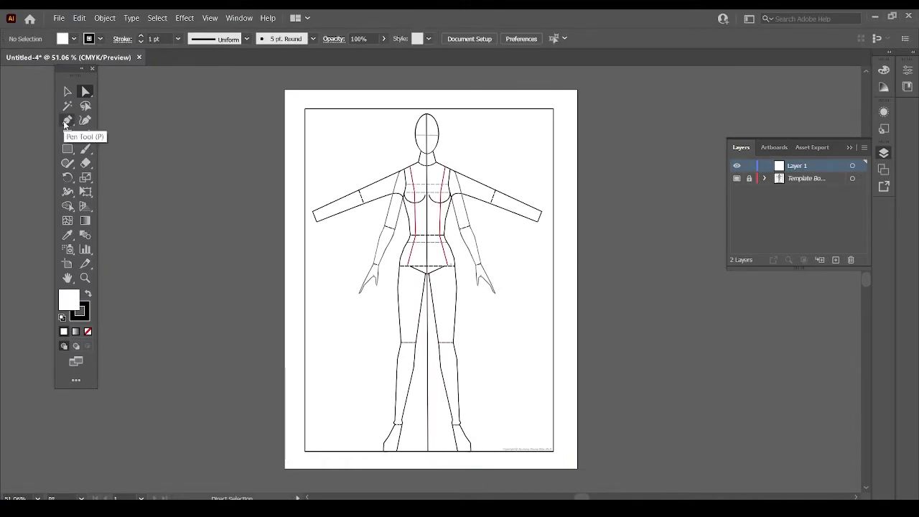
Zoom to 150% centred on the croquis torso and arms, with the Pen tool ready
key("ctrl+1")
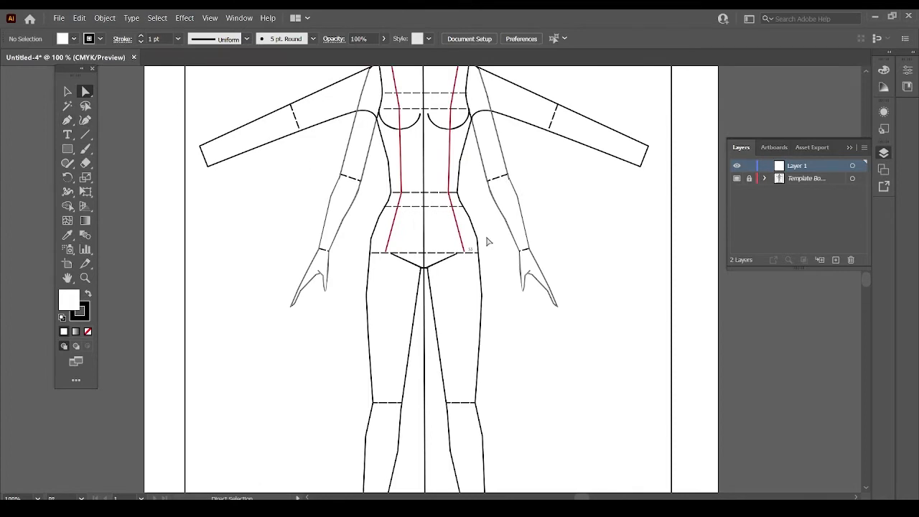
mouse_move(534, 201)
left_mouse_down()
mouse_move(527, 259)
mouse_move(513, 278)
mouse_move(513, 260)
mouse_move(504, 316)
left_mouse_up()
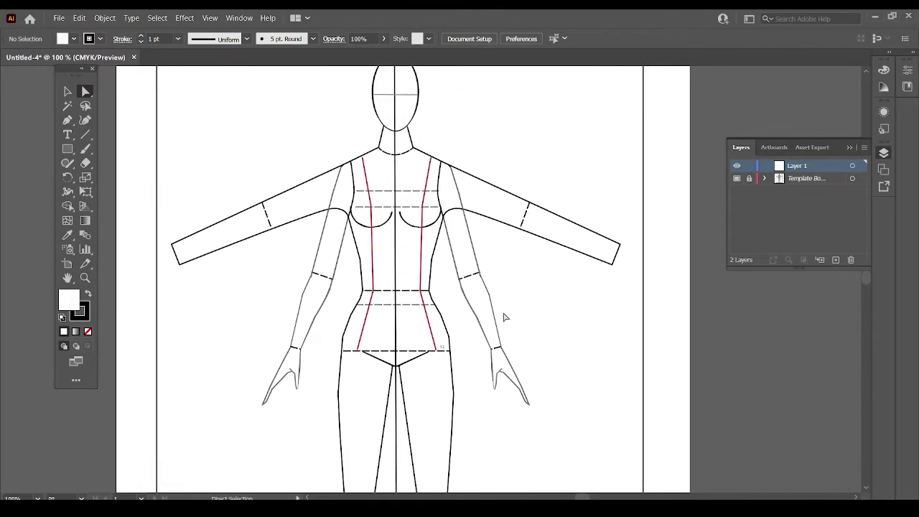
key("ctrl+equal")
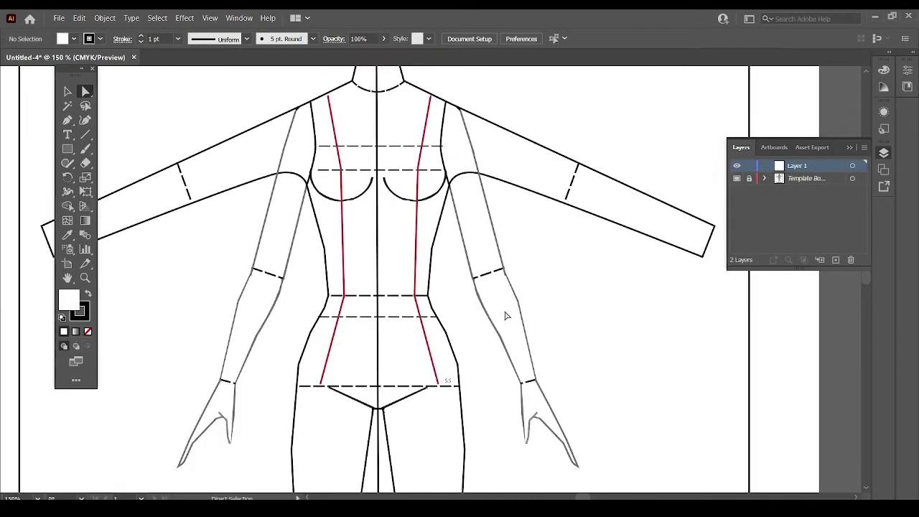
left_click_drag(545, 304, 559, 307)
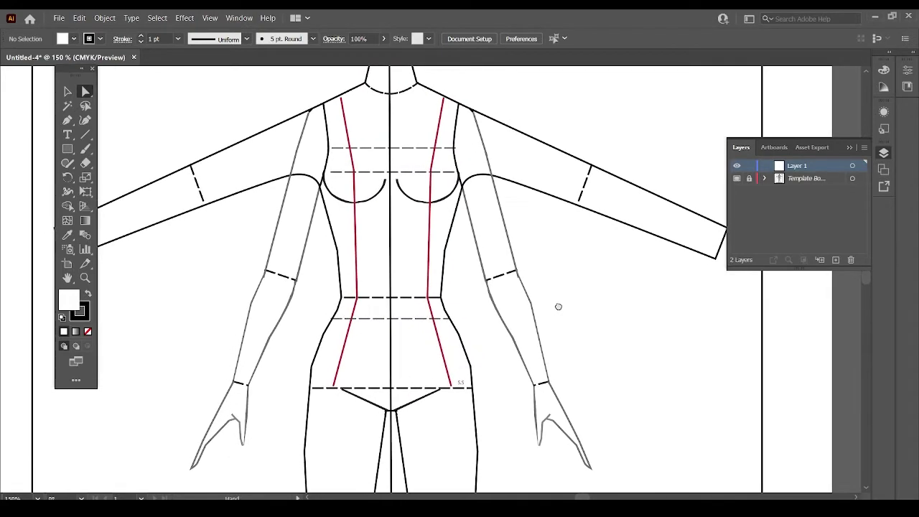
left_click(67, 120)
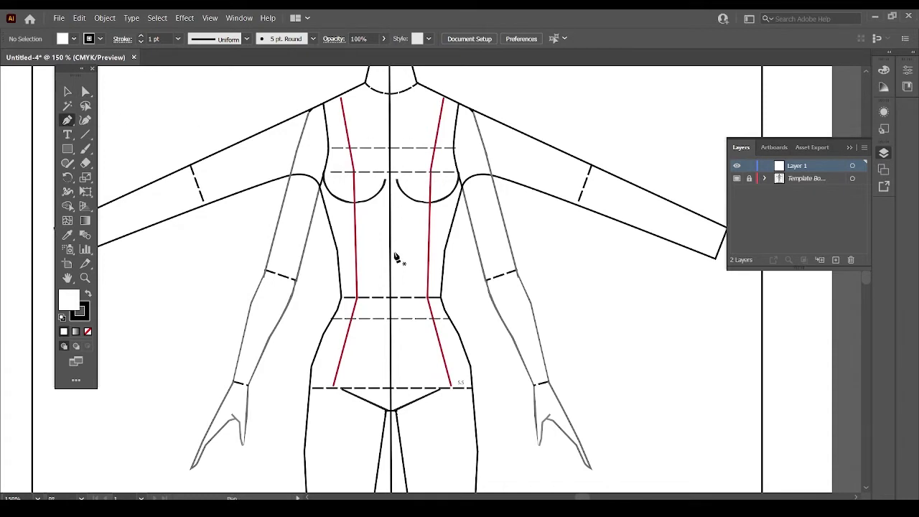
Trace the left front panel outline through neck, shoulder, armhole, side seam and hem, closing it
left_click(405, 296)
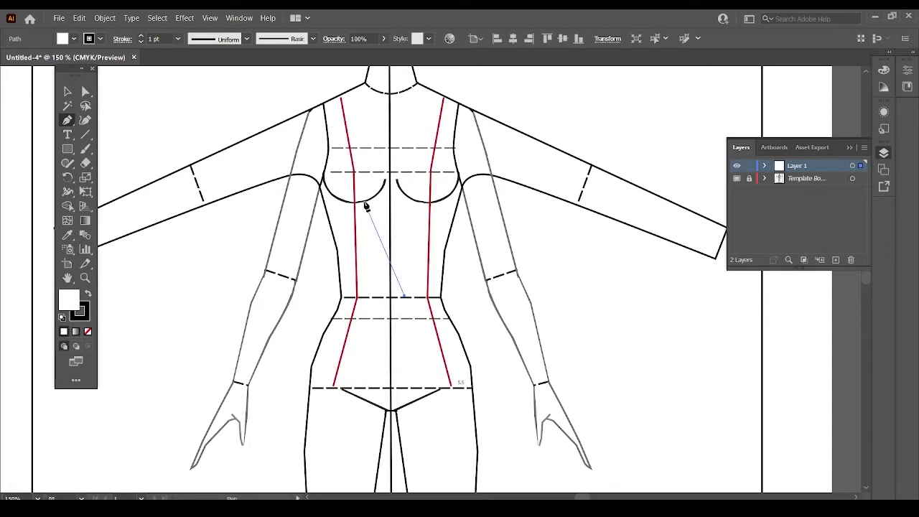
left_click_drag(364, 179, 364, 84)
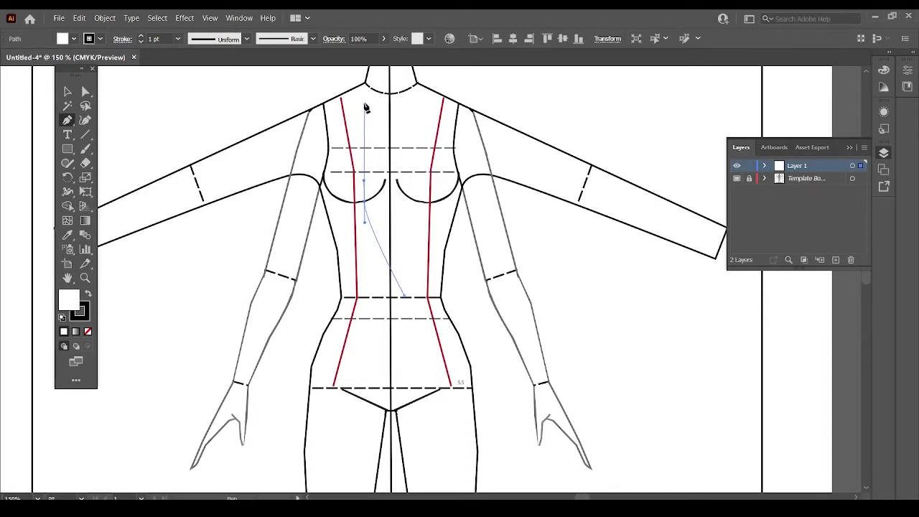
left_click(364, 85)
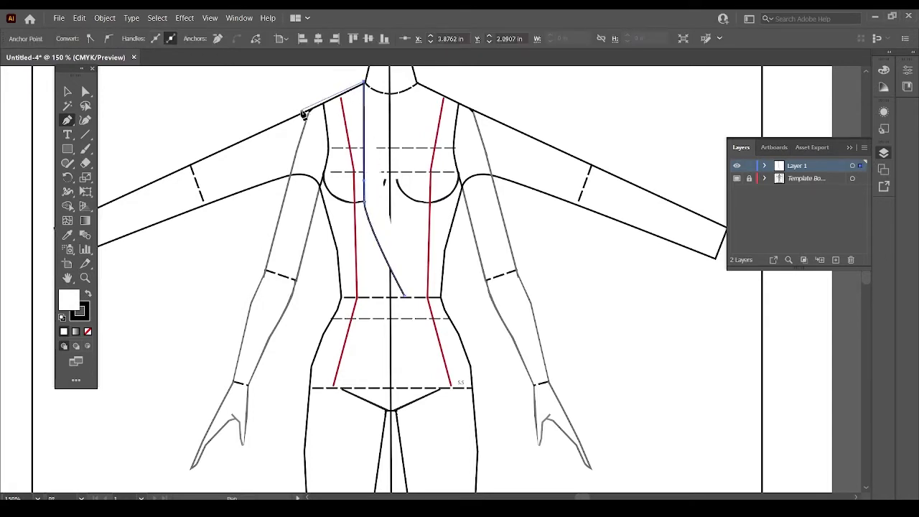
left_click(304, 111)
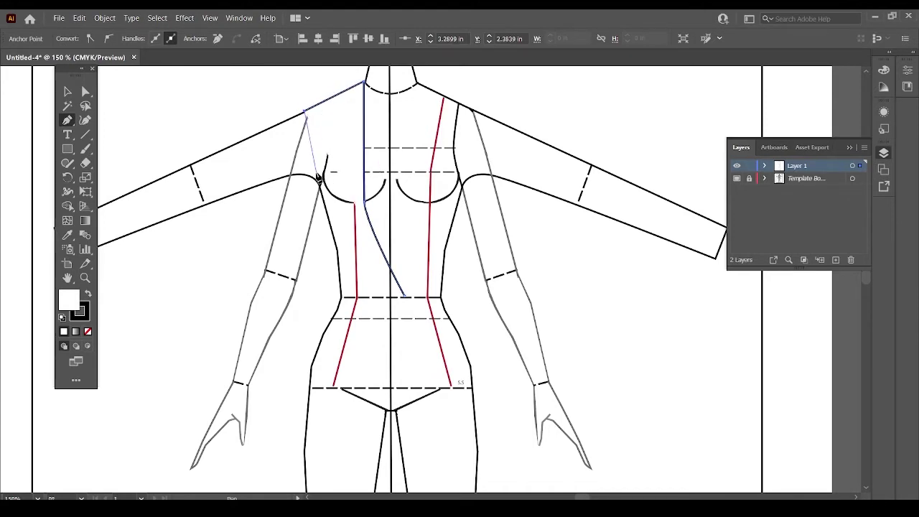
left_click_drag(317, 179, 313, 219)
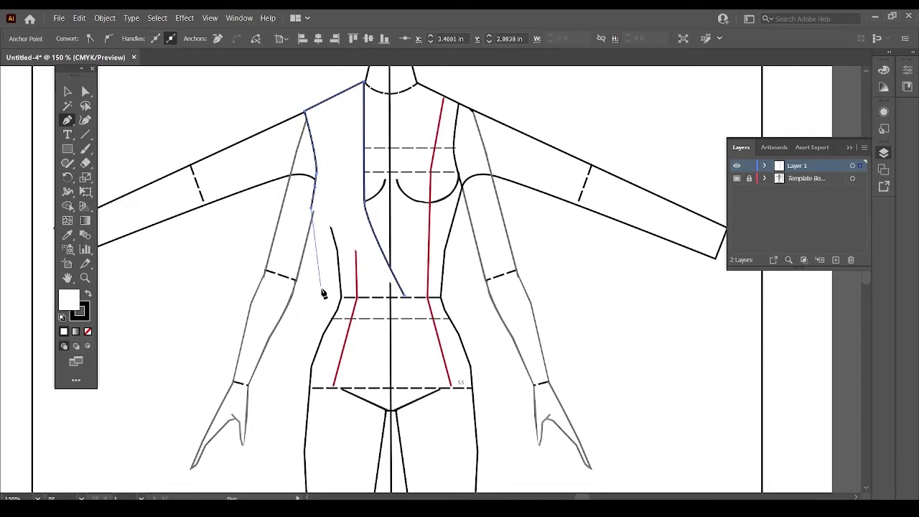
left_click_drag(331, 302, 329, 319)
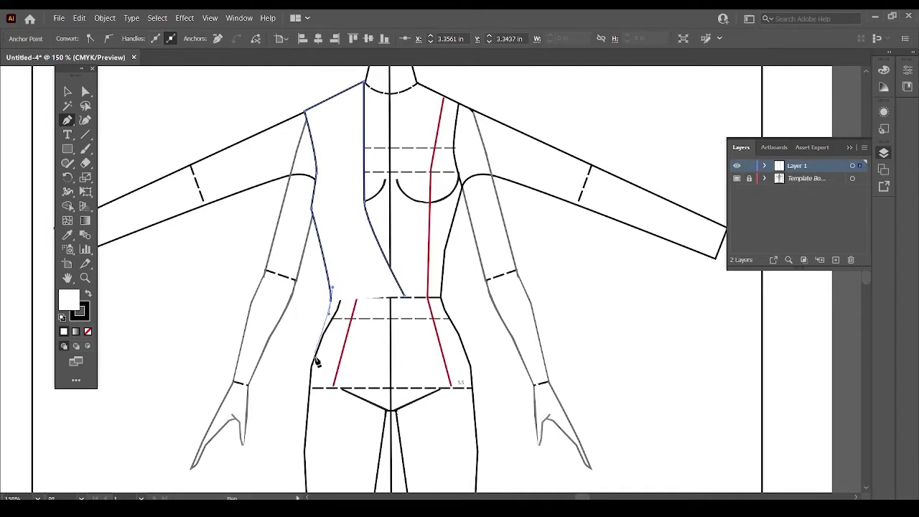
left_click_drag(301, 388, 300, 448)
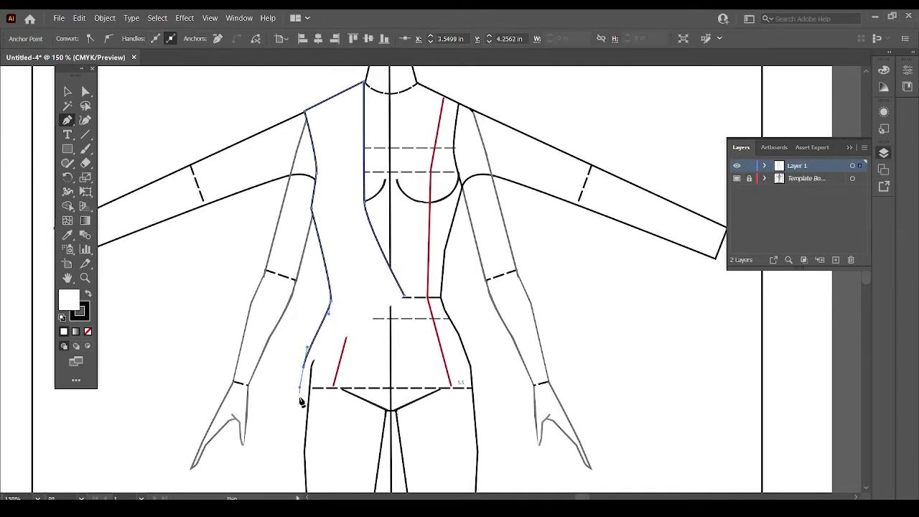
left_click(298, 443)
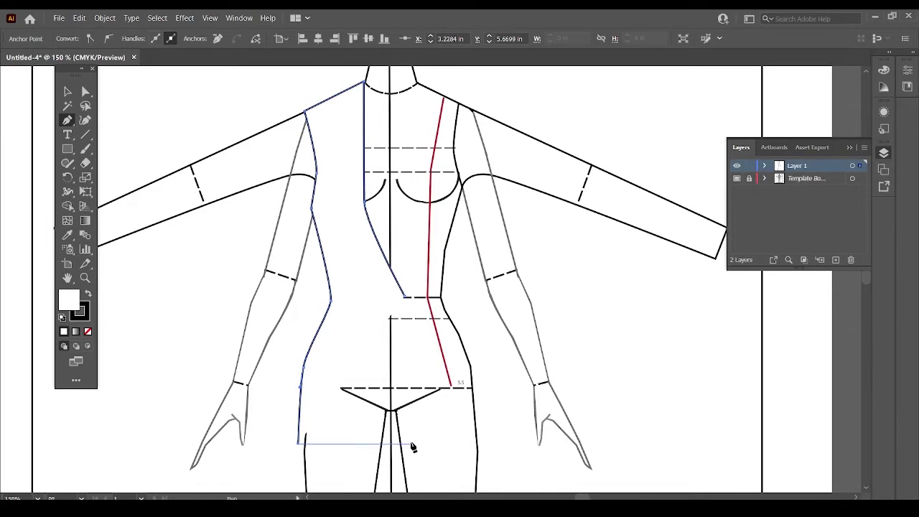
left_click(408, 444)
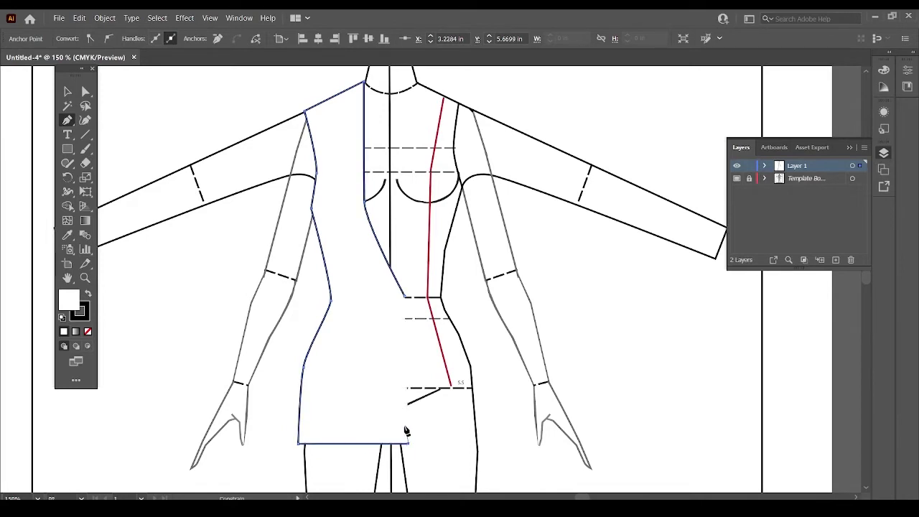
left_click(406, 301)
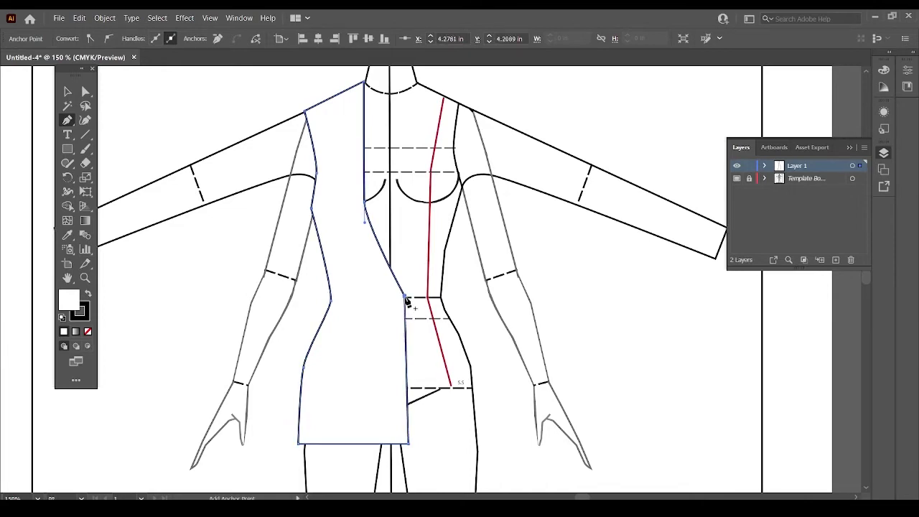
Adjust the front waist corner, then toggle the template's visibility to check the panel
left_click(407, 302, "ctrl")
left_click(476, 296, "ctrl")
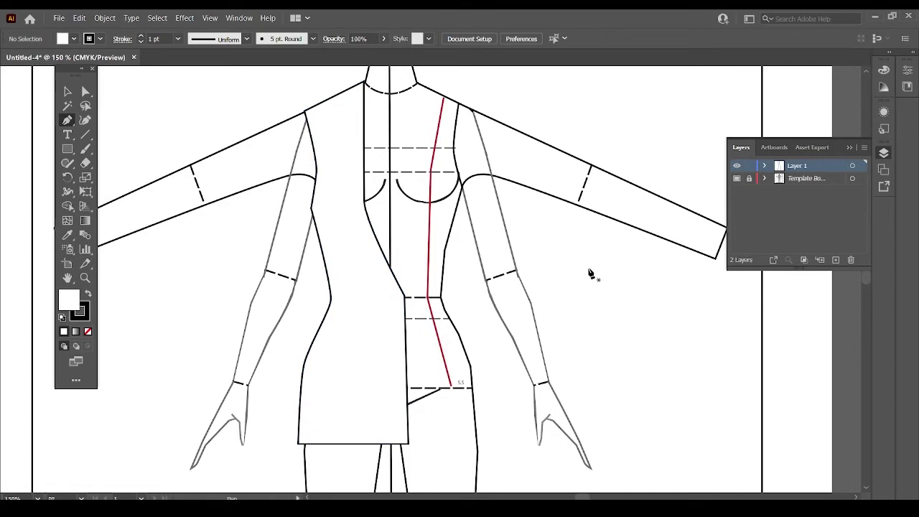
left_click(738, 179)
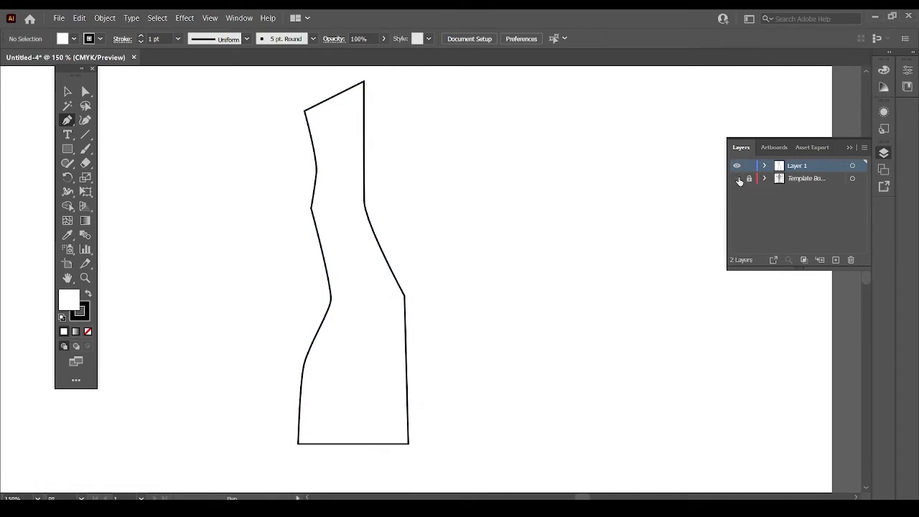
left_click(737, 179)
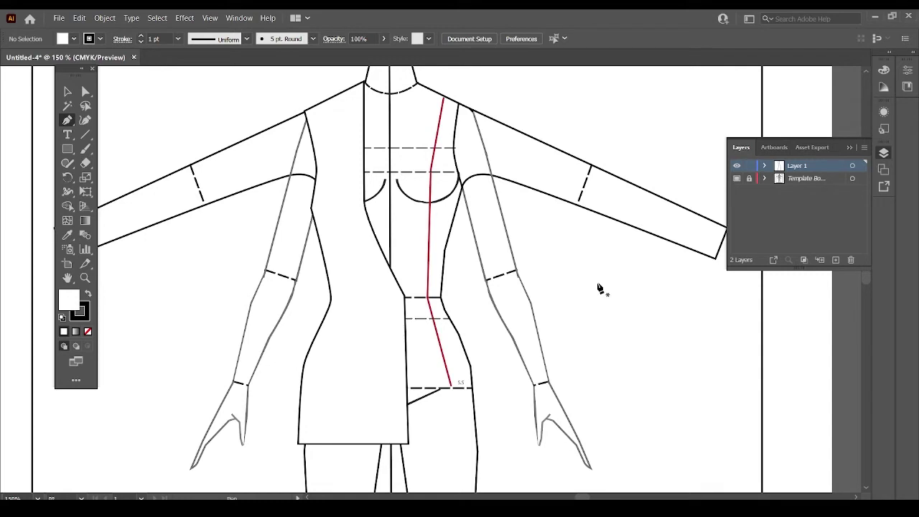
scroll(600, 288, "up", 1)
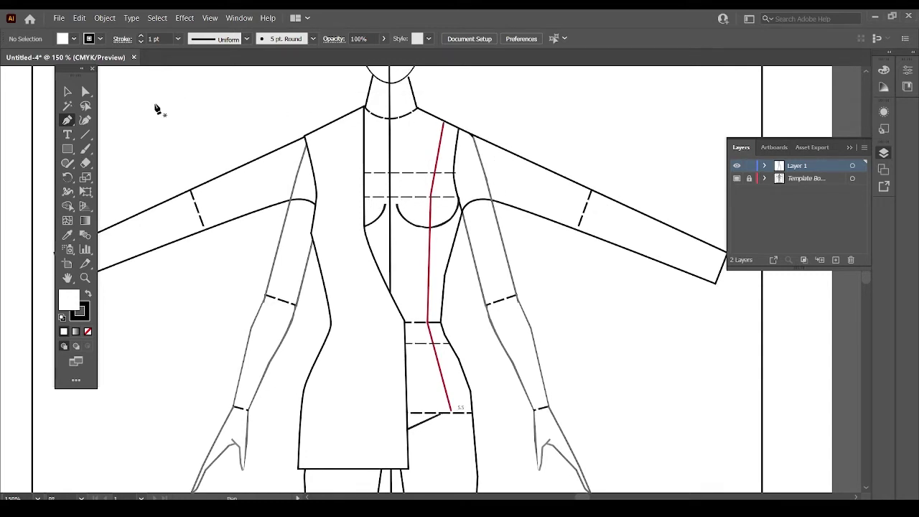
Start the lapel outline at the neck and shape the collar notch
left_click(67, 120)
left_click(368, 95)
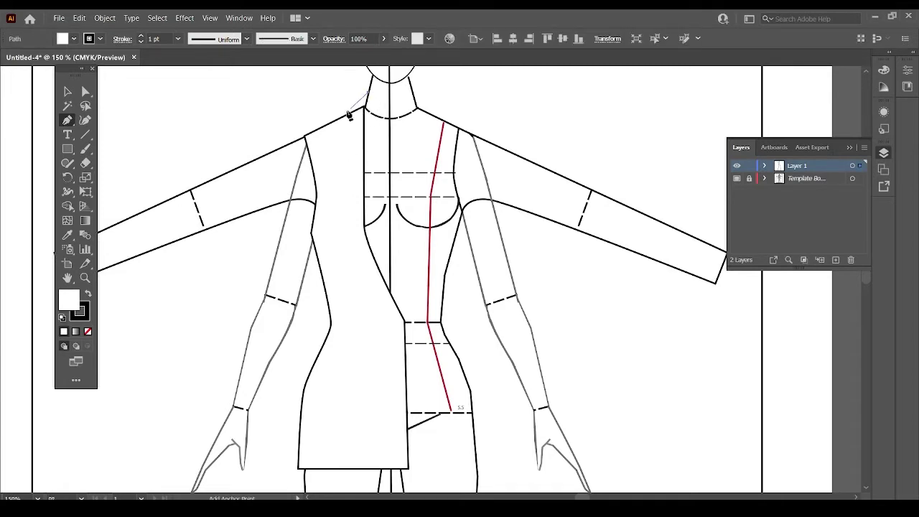
left_click(337, 119)
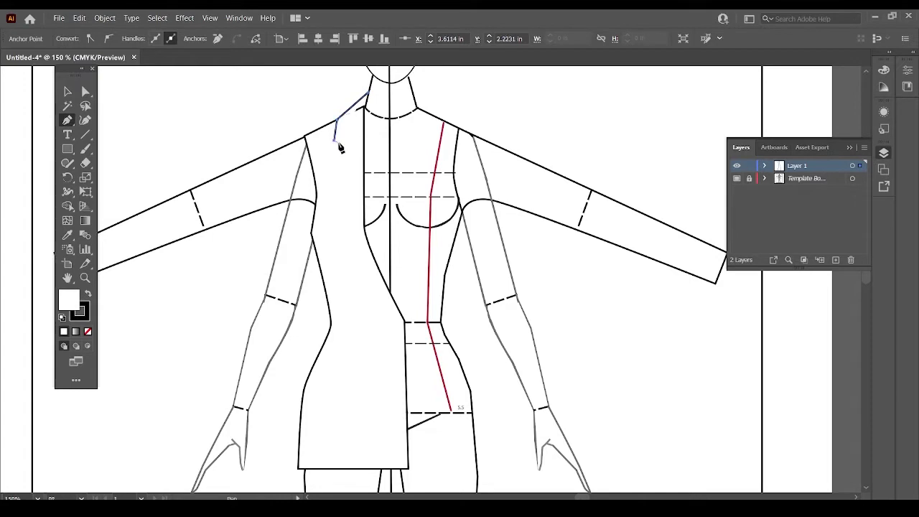
left_click(334, 142)
left_click(349, 149)
left_click(326, 149)
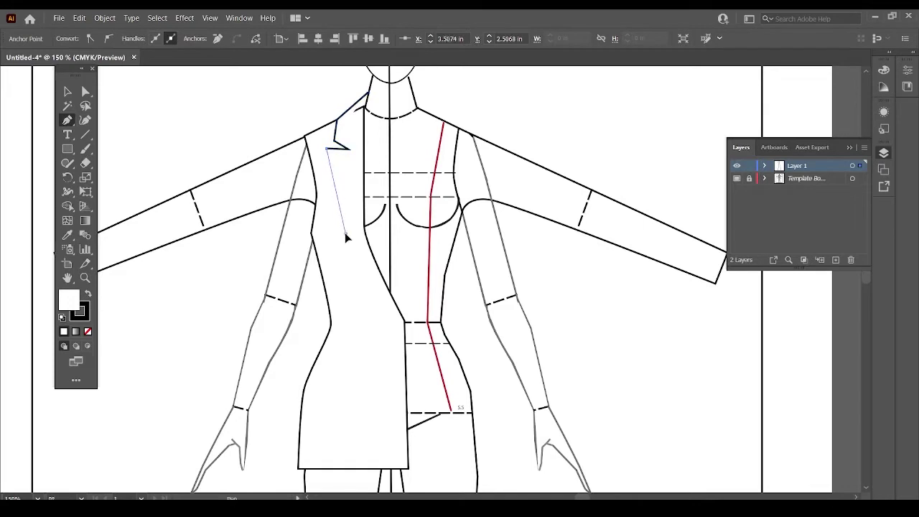
Run the lapel edge down to the front waist and close it at the neck
left_click_drag(349, 245, 355, 251)
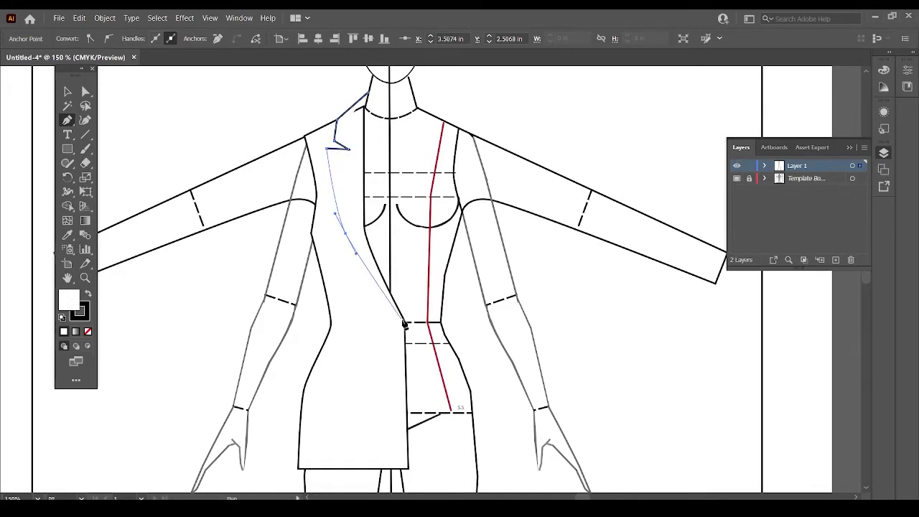
left_click(404, 323)
left_click_drag(366, 211, 367, 107)
left_click(367, 96)
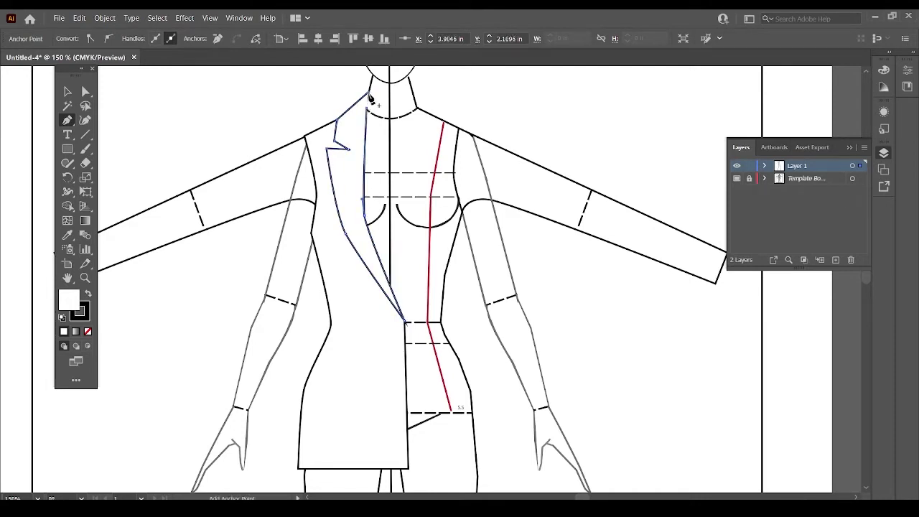
left_click(371, 99, "ctrl")
left_click(341, 96, "ctrl")
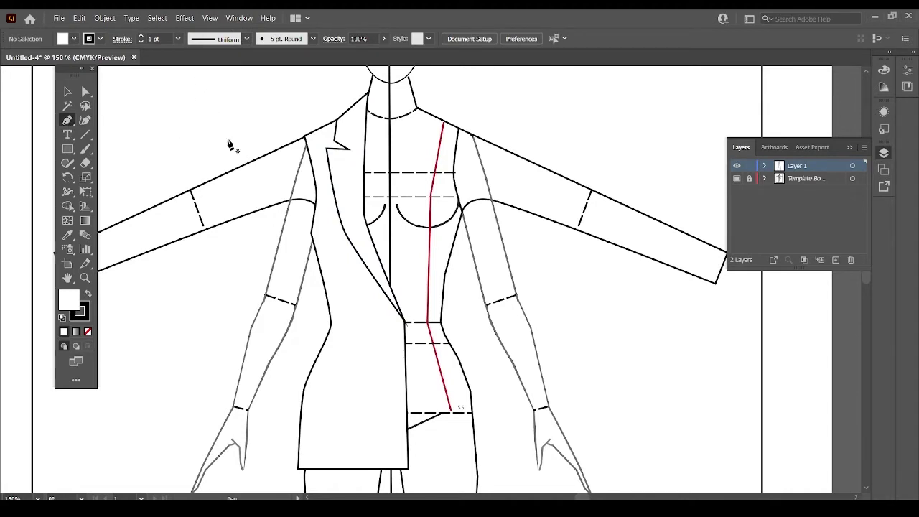
Zoom out to 100% so the whole figure is visible
key("v")
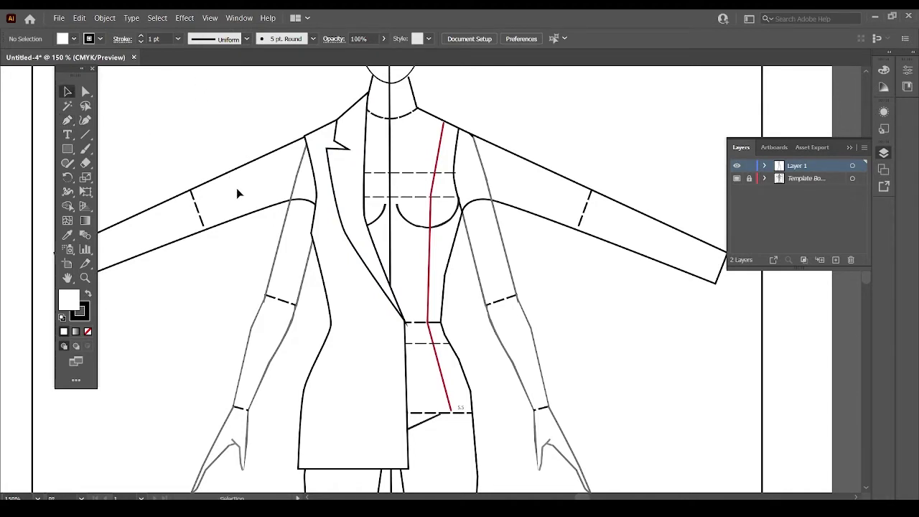
left_click_drag(241, 193, 305, 194)
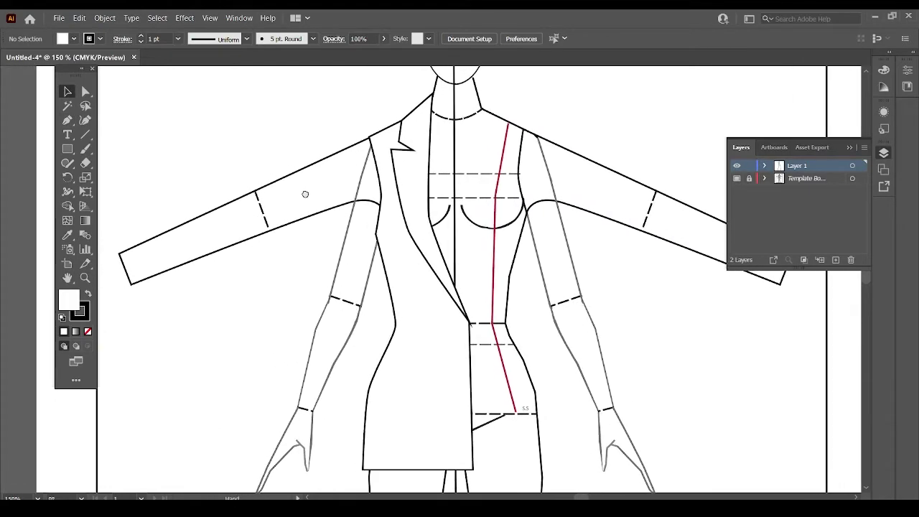
scroll(305, 193, "up", 1)
scroll(305, 197, "up", 1)
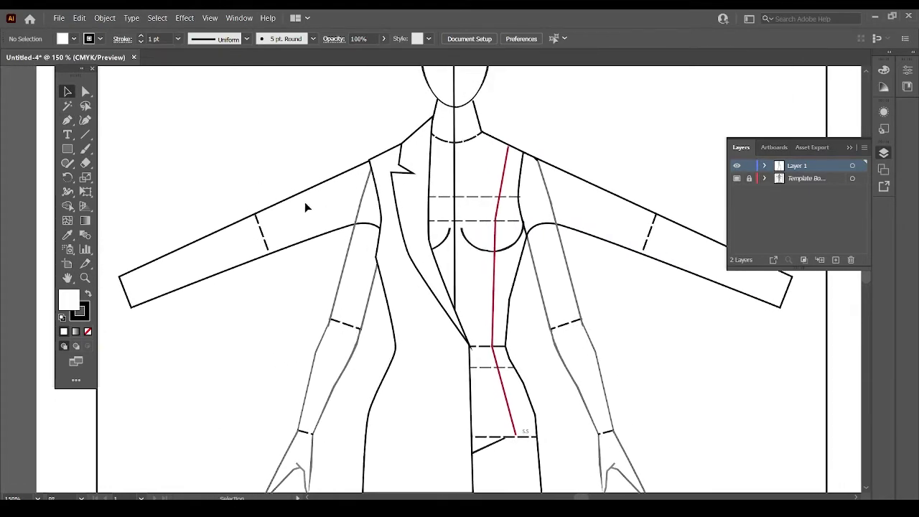
scroll(304, 205, "down", 3)
scroll(302, 197, "up", 1)
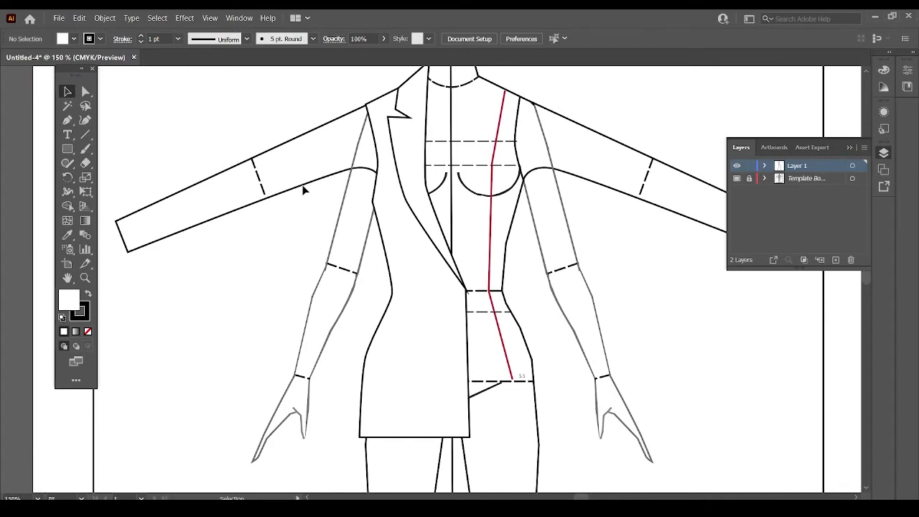
key("ctrl+minus")
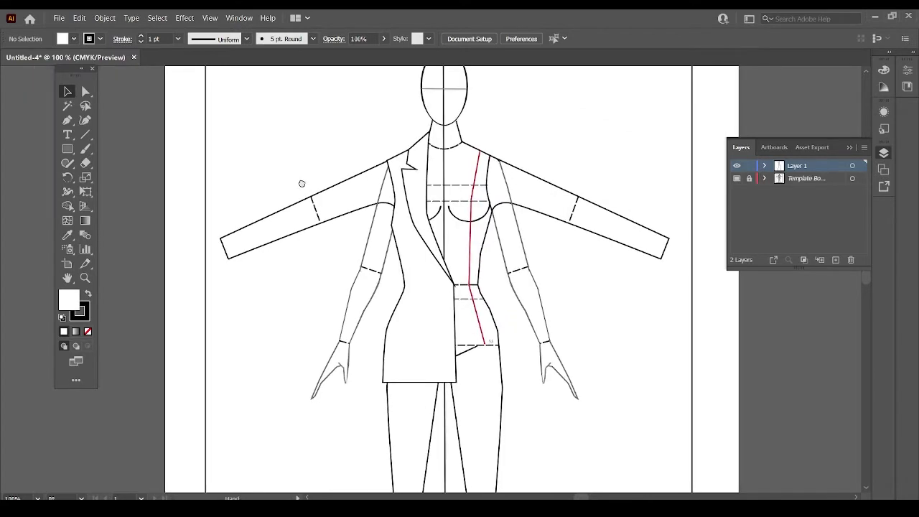
left_click_drag(303, 186, 275, 165)
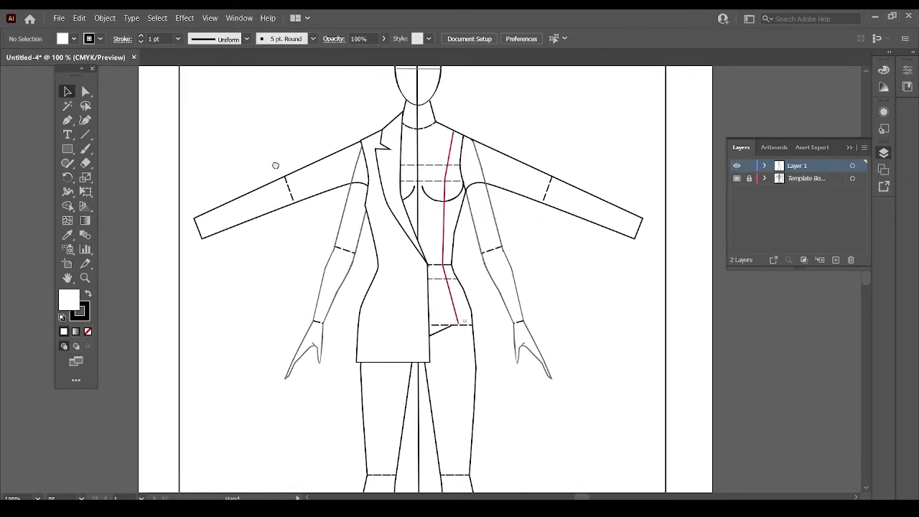
Trace a closed left sleeve from the shoulder out to the cuff and back to the armhole
left_click(68, 122)
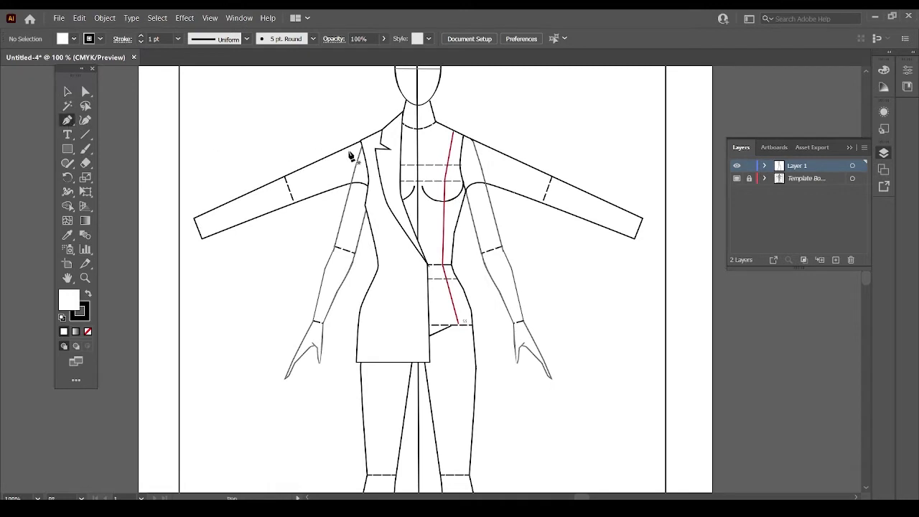
left_click(362, 137)
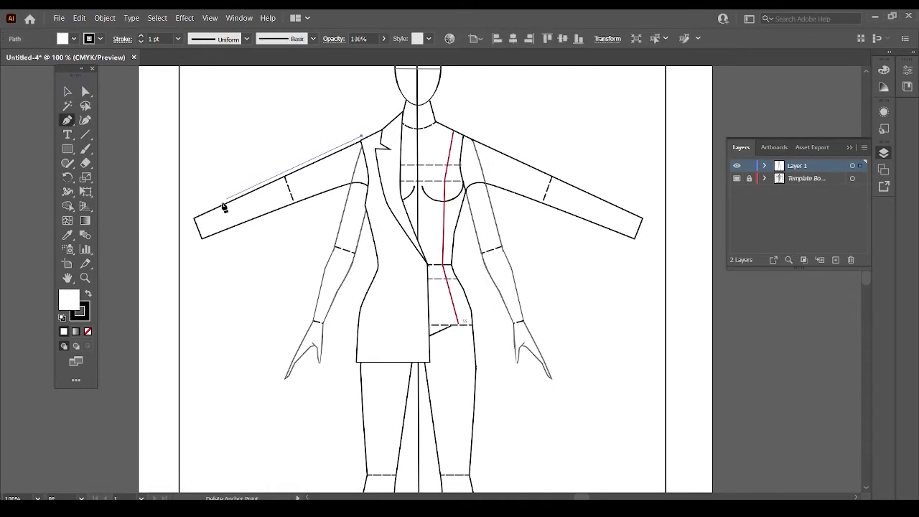
left_click(195, 217)
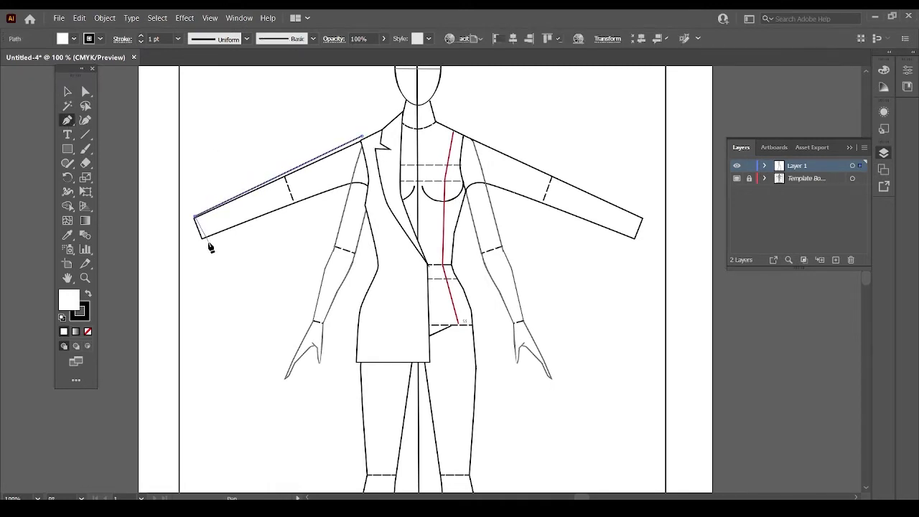
left_click(205, 246)
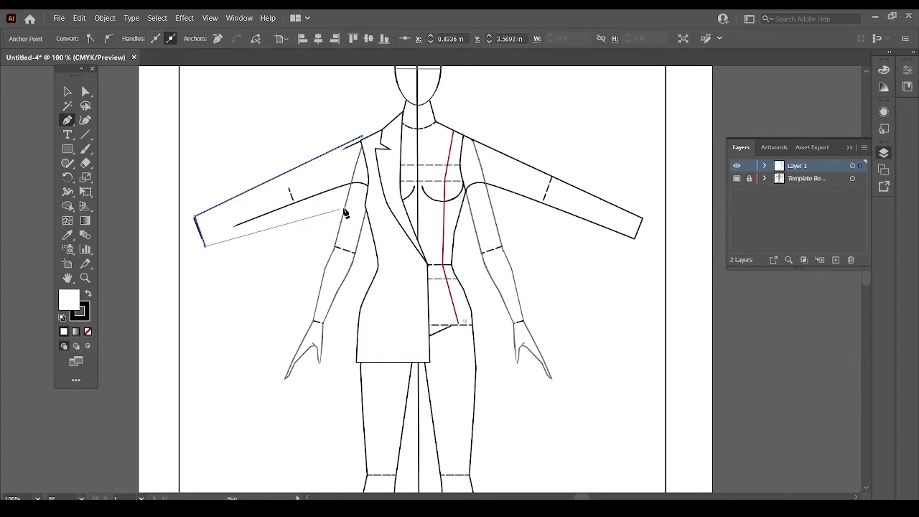
left_click(368, 204)
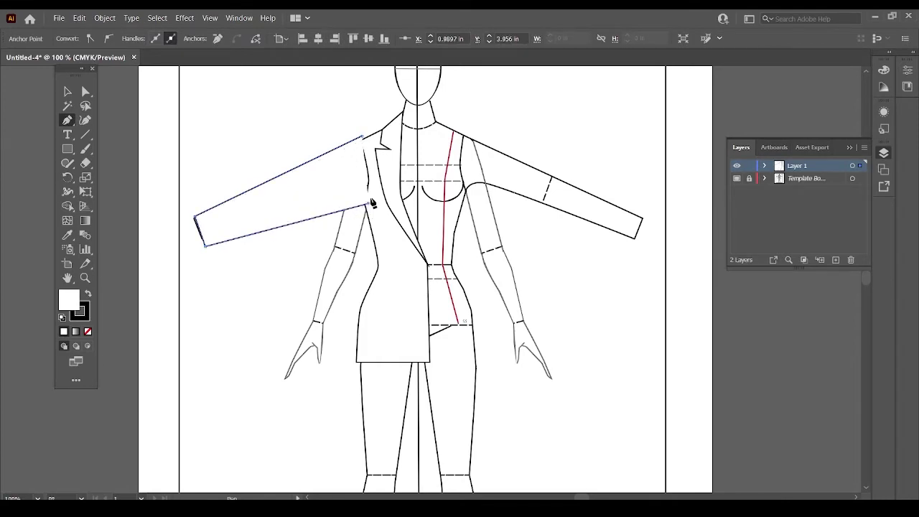
left_click(373, 166)
left_click(363, 137)
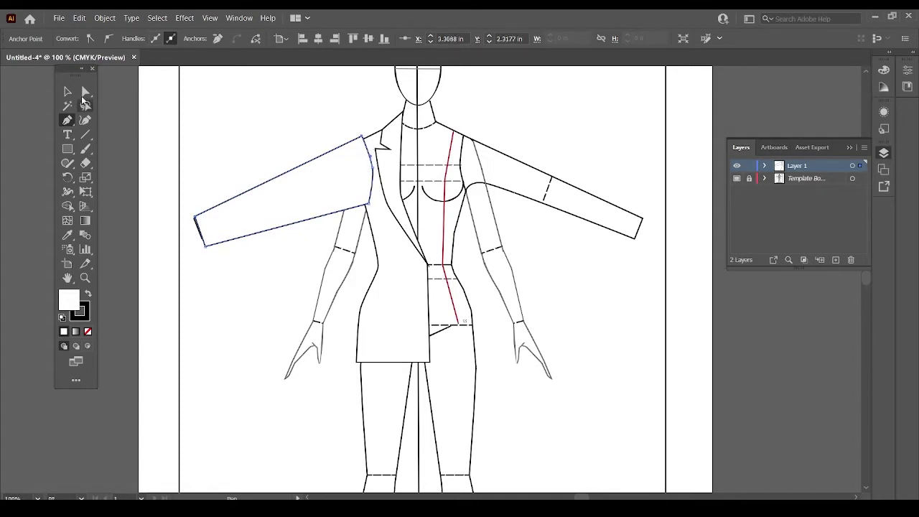
Move the sleeve's shoulder anchor down onto the shoulder with Direct Selection
left_click(86, 91)
left_click(273, 129)
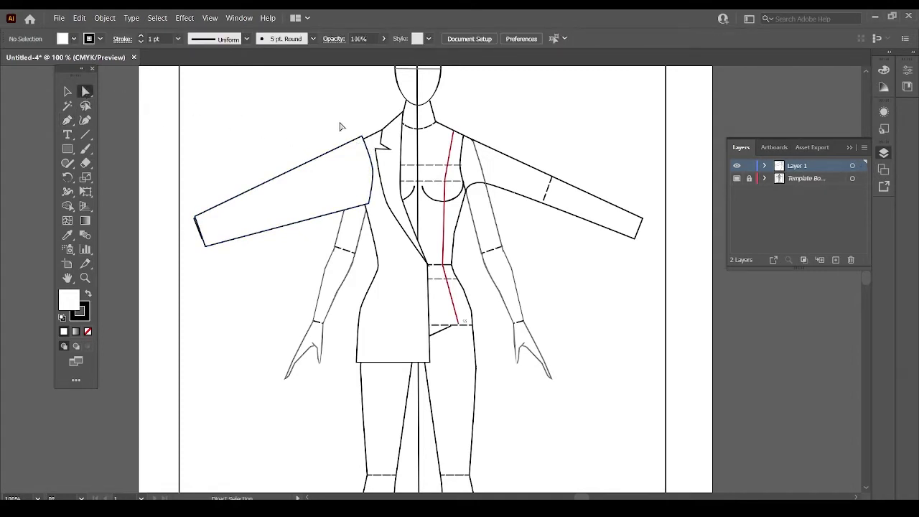
left_click(363, 140)
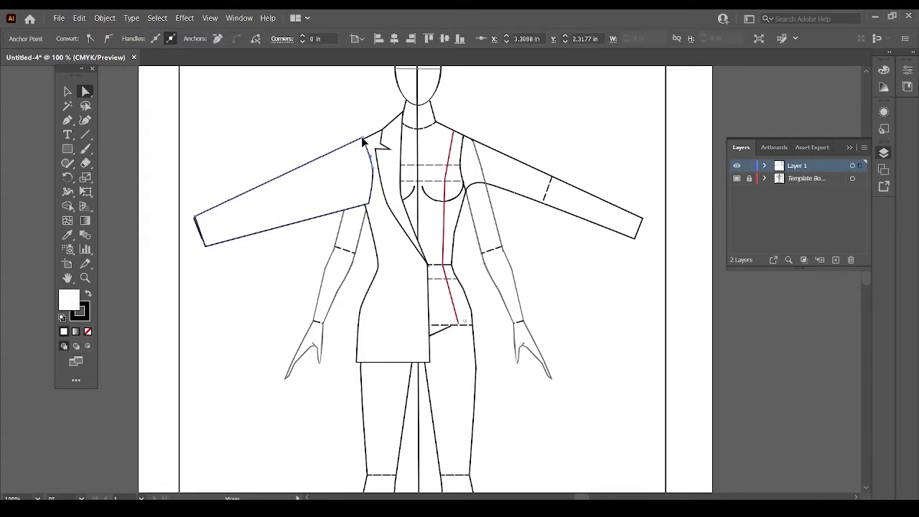
left_click_drag(363, 142, 362, 144)
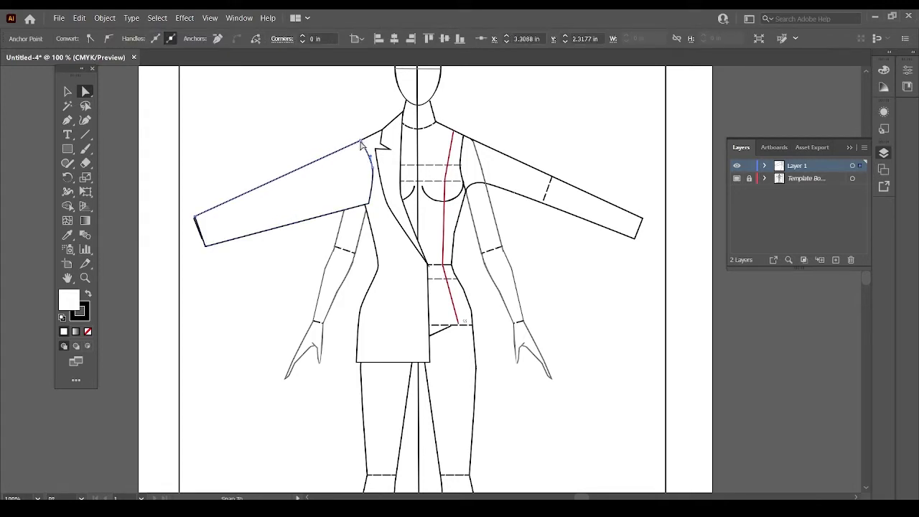
left_click(277, 151)
Send the left sleeve to the back, behind the jacket body
left_click(282, 193)
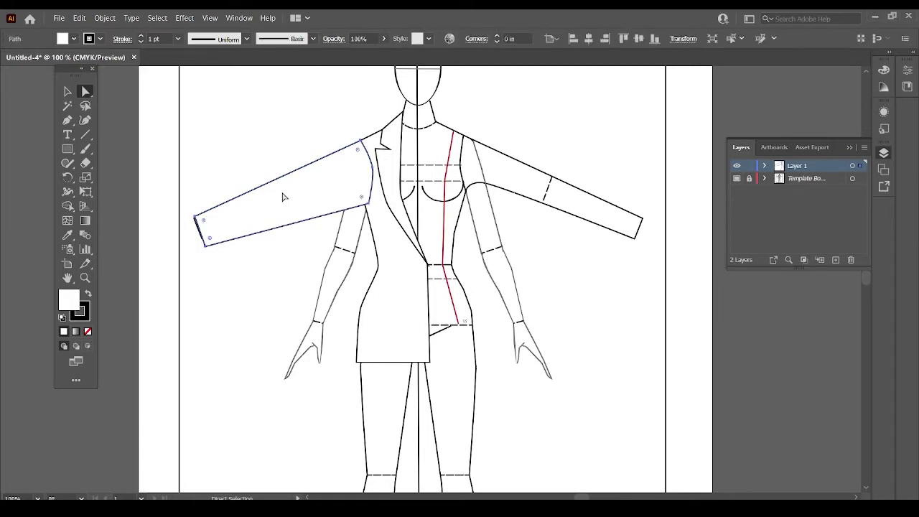
right_click(282, 194)
mouse_move(313, 380)
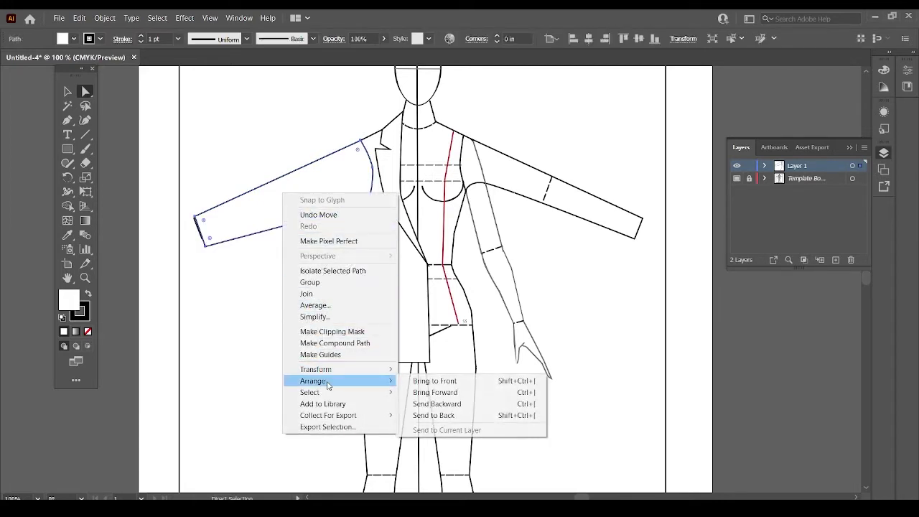
left_click(444, 417)
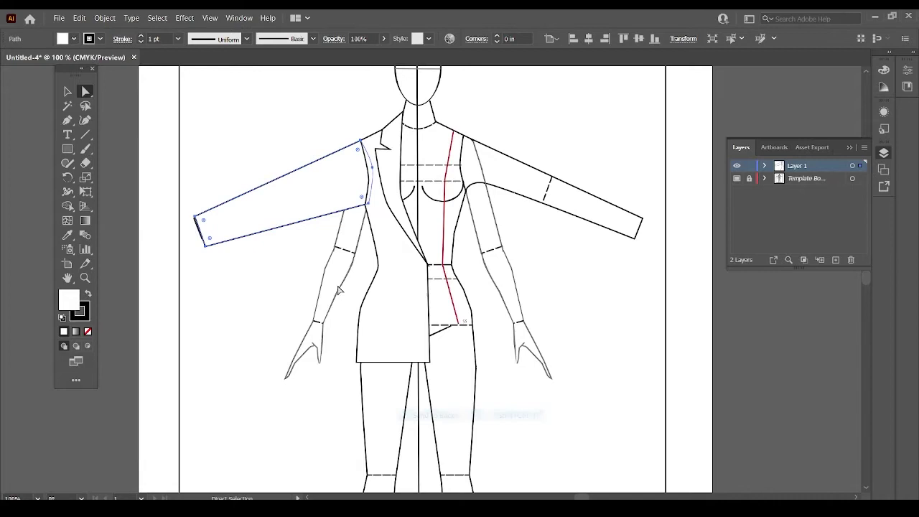
left_click(248, 146)
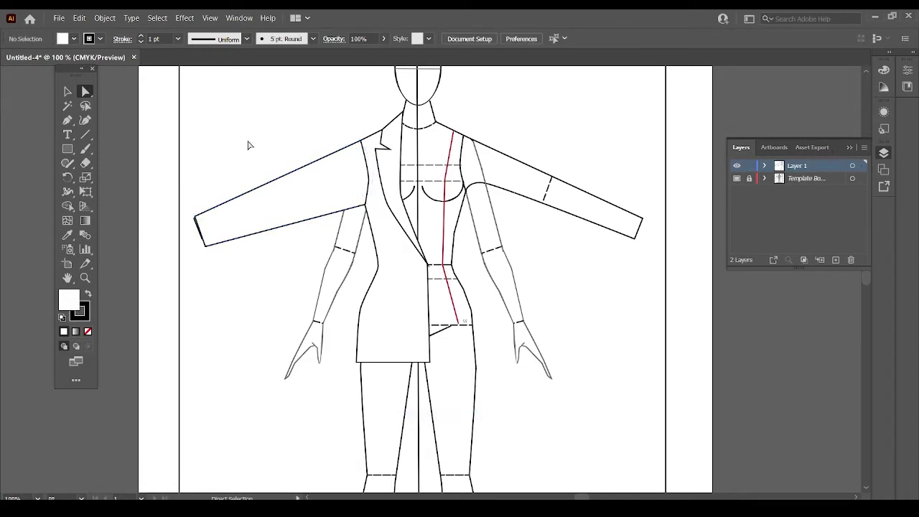
left_click(68, 120)
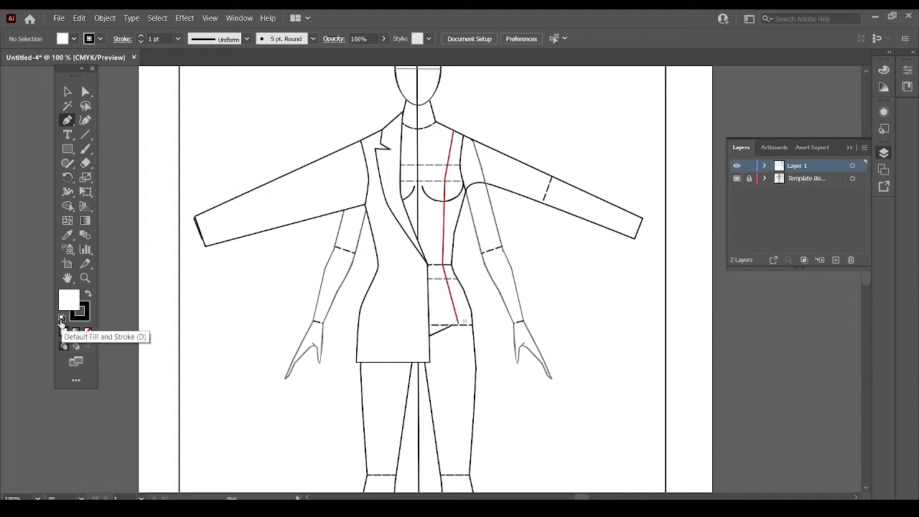
Draw the sleeve underside line from the cuff corner to the jacket edge
left_click(201, 238)
left_click(367, 187)
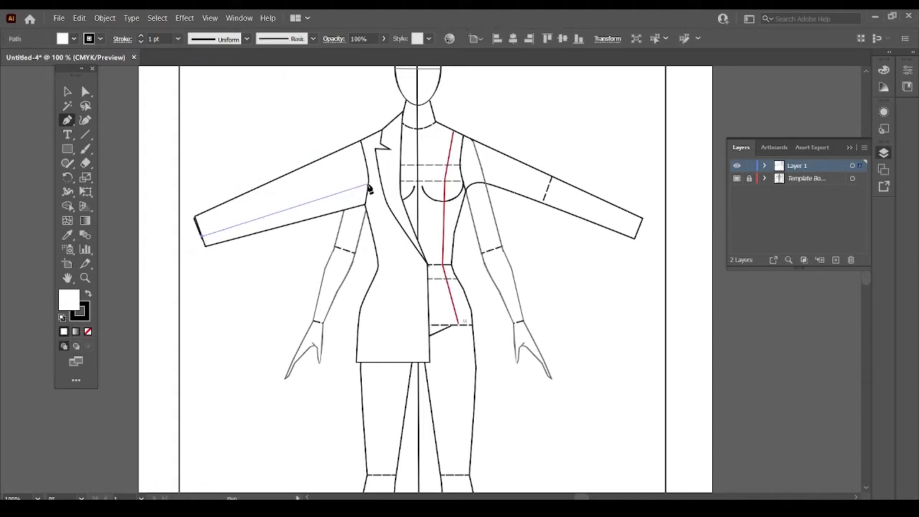
left_click(368, 186)
key("ctrl")
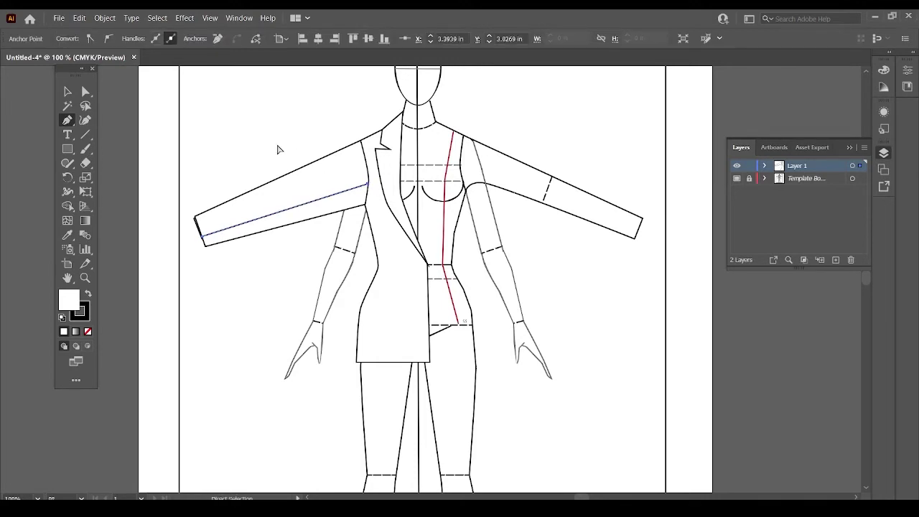
left_click(247, 136, "ctrl")
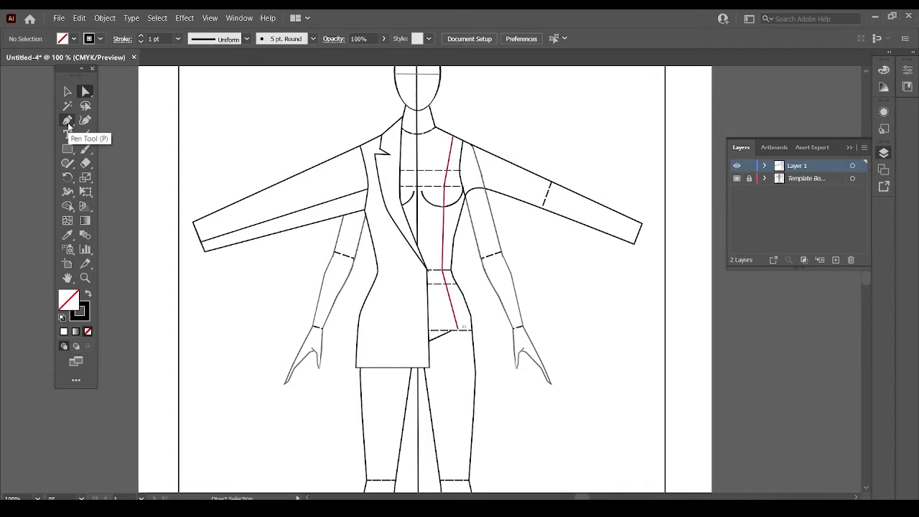
Draw a seam down the front panel from below the bust to the hem
left_click(67, 120)
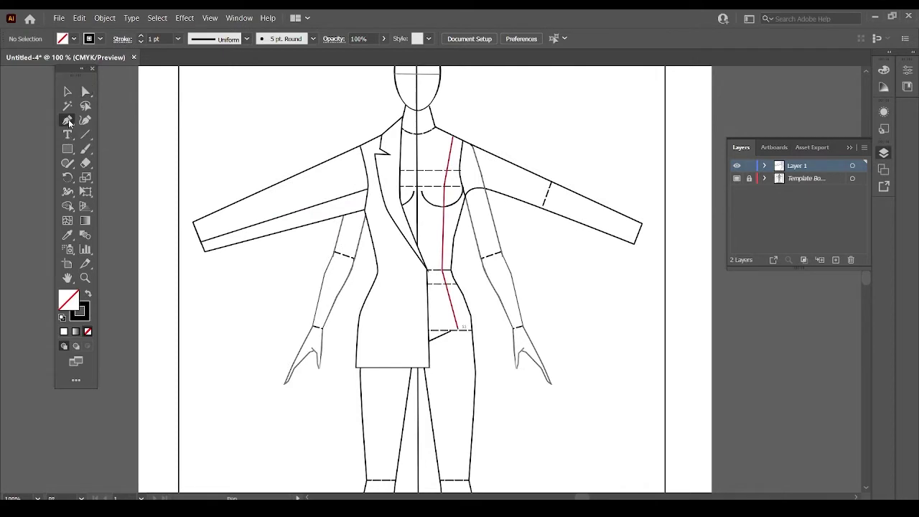
left_click(381, 228)
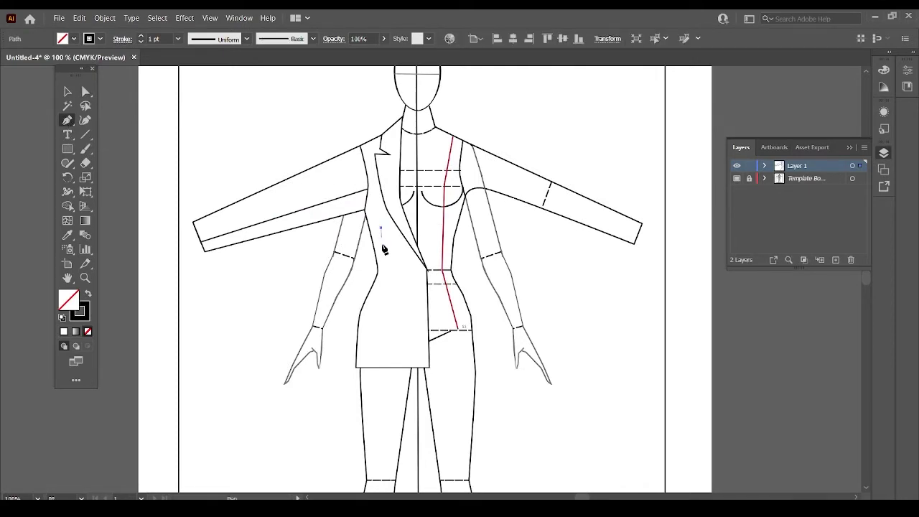
left_click(389, 273)
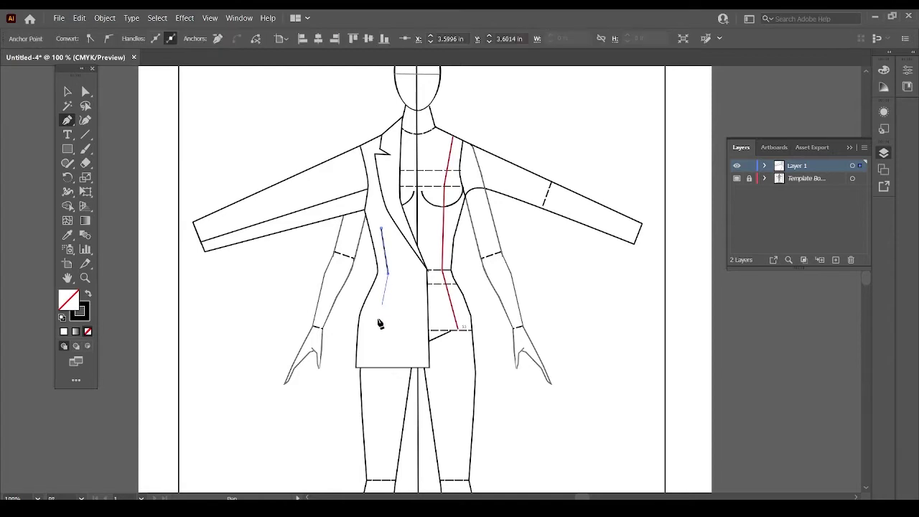
left_click(377, 367)
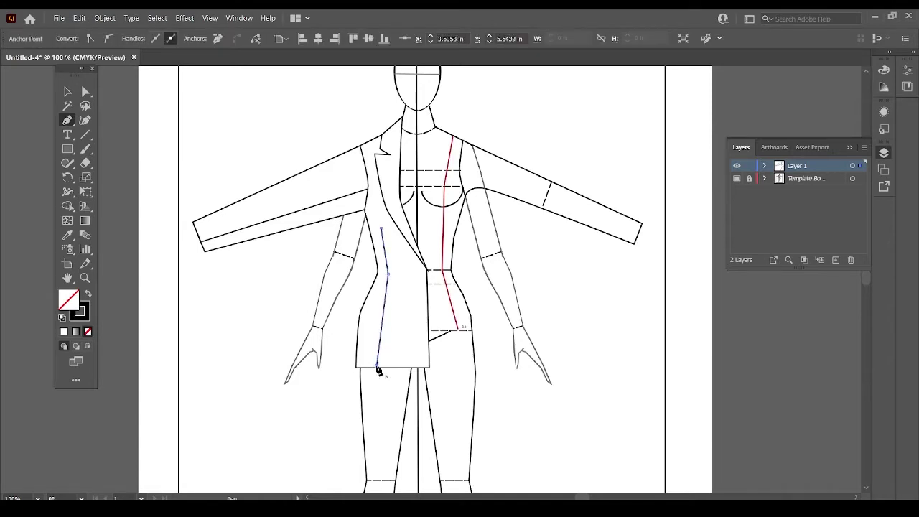
left_click(263, 329, "ctrl")
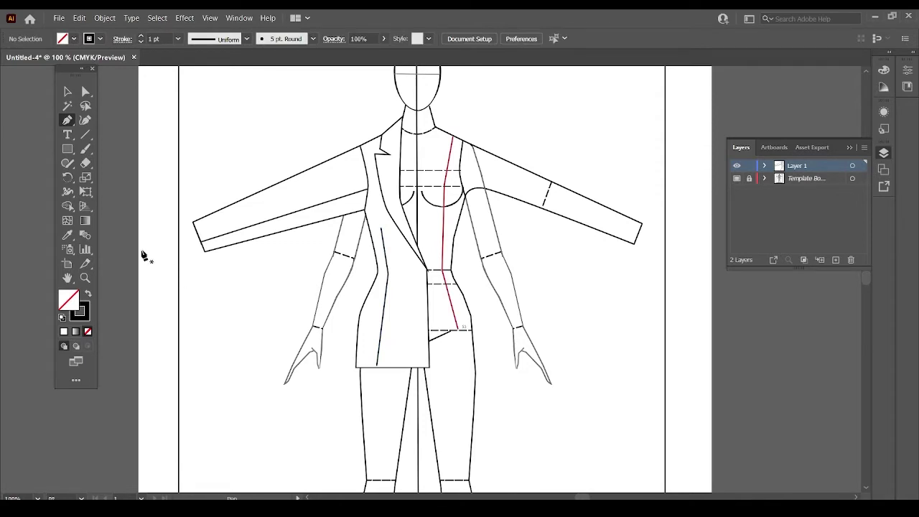
Draw a closed slanted pocket flap at hip level on the left front panel
key("v")
key("d")
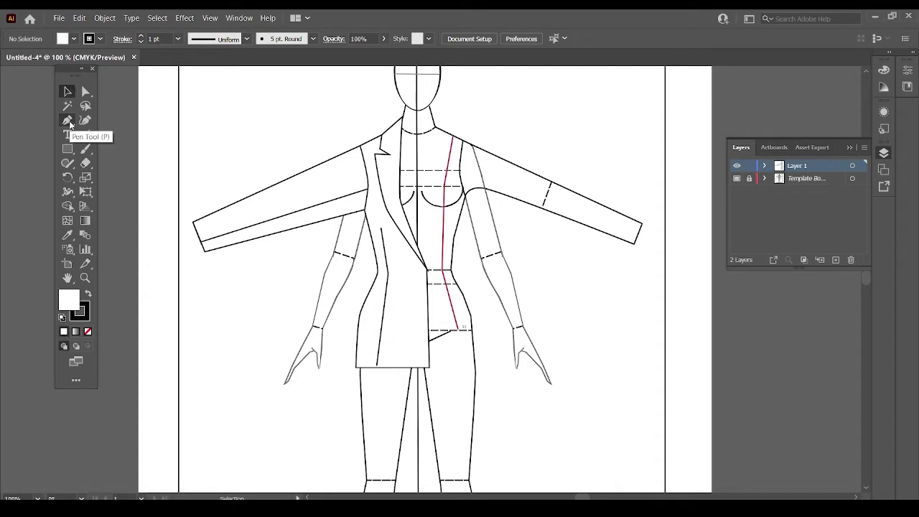
left_click(68, 122)
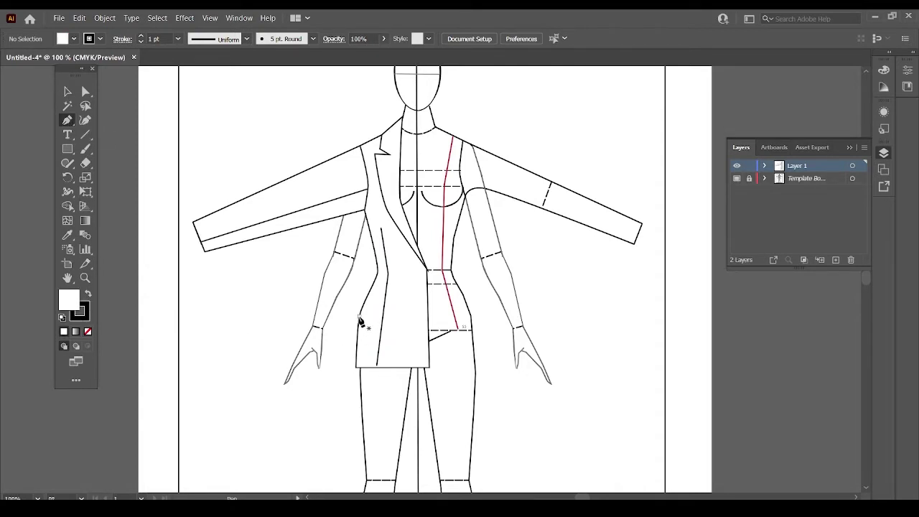
left_click(358, 316)
left_click(395, 301)
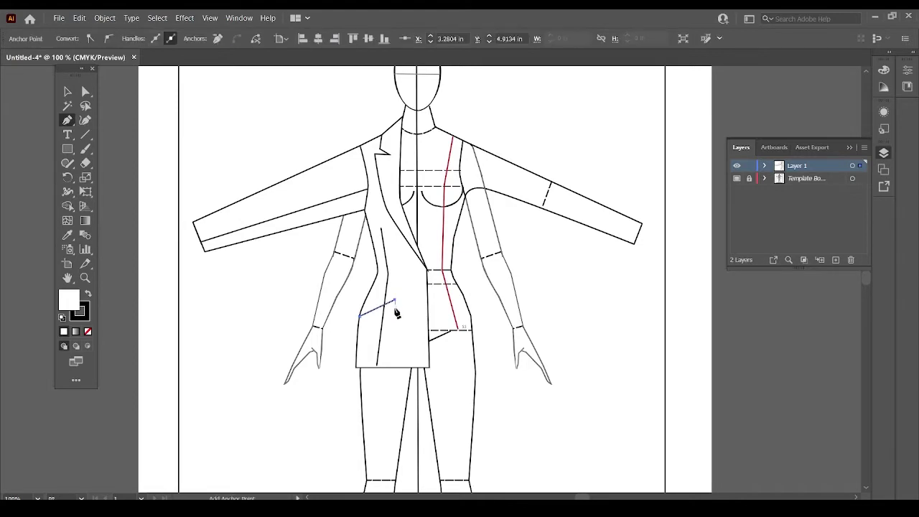
left_click_drag(393, 321, 392, 329)
left_click(363, 336)
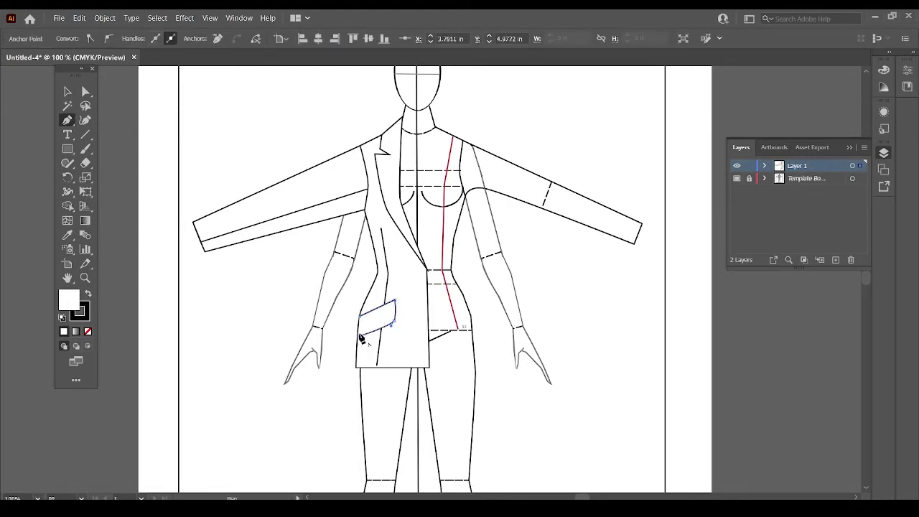
left_click(359, 318)
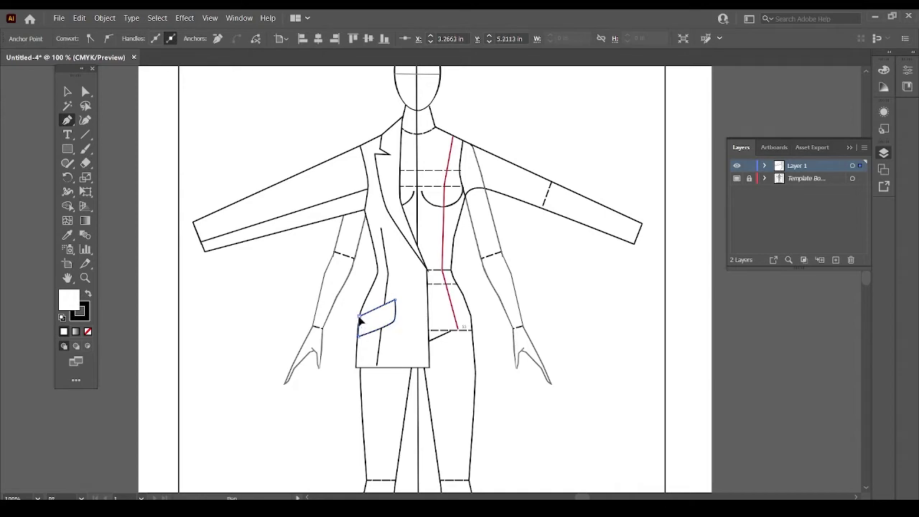
left_click(292, 306, "ctrl")
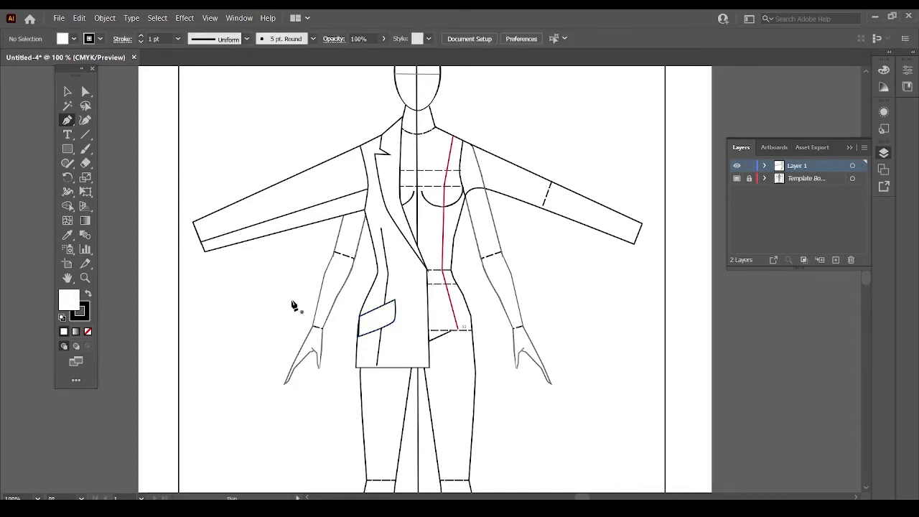
Hide the template, select all paths of the jacket half, and group them
left_click(736, 178)
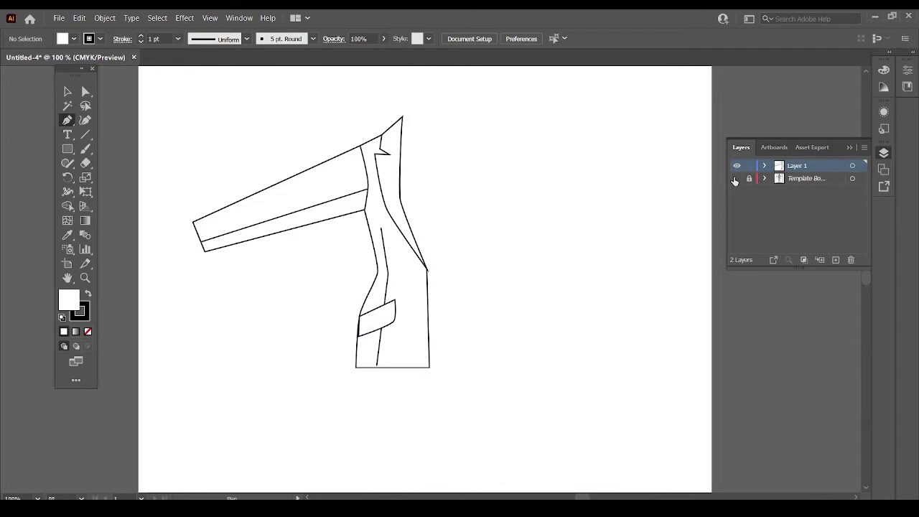
left_click(737, 178)
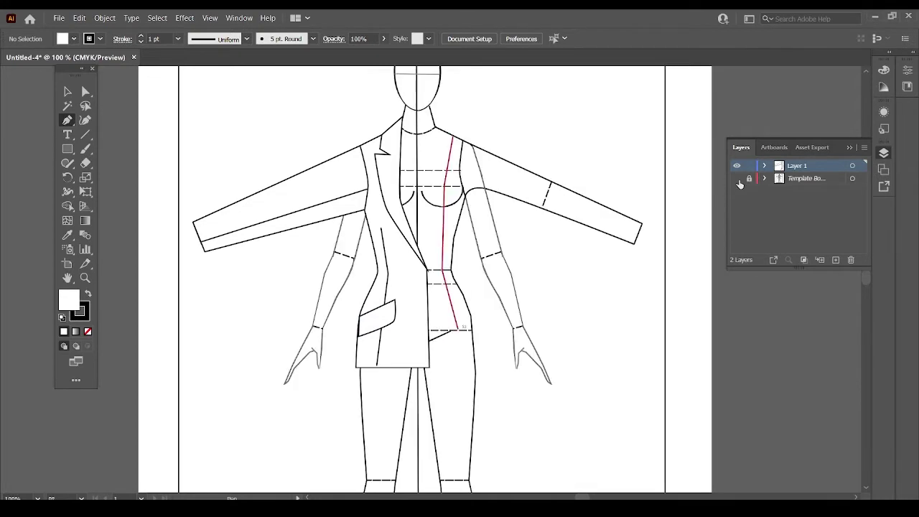
left_click(736, 178)
key("v")
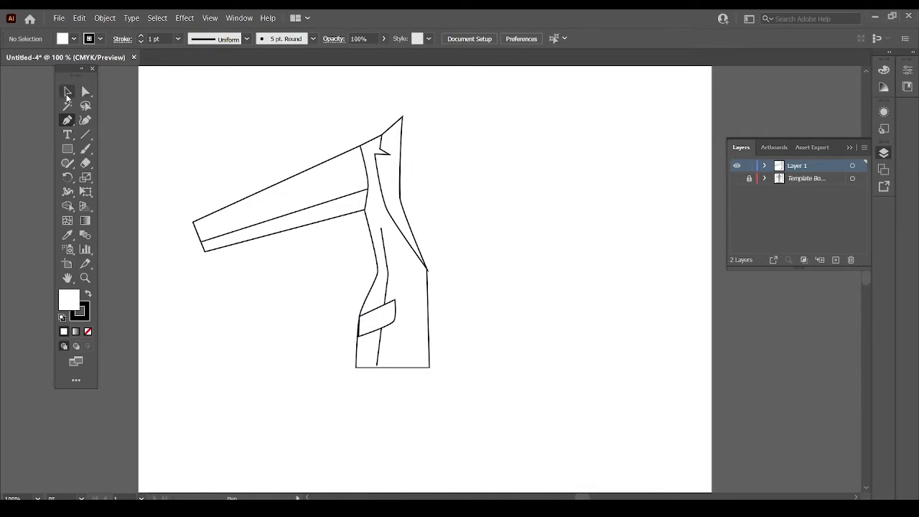
left_click_drag(163, 84, 470, 405)
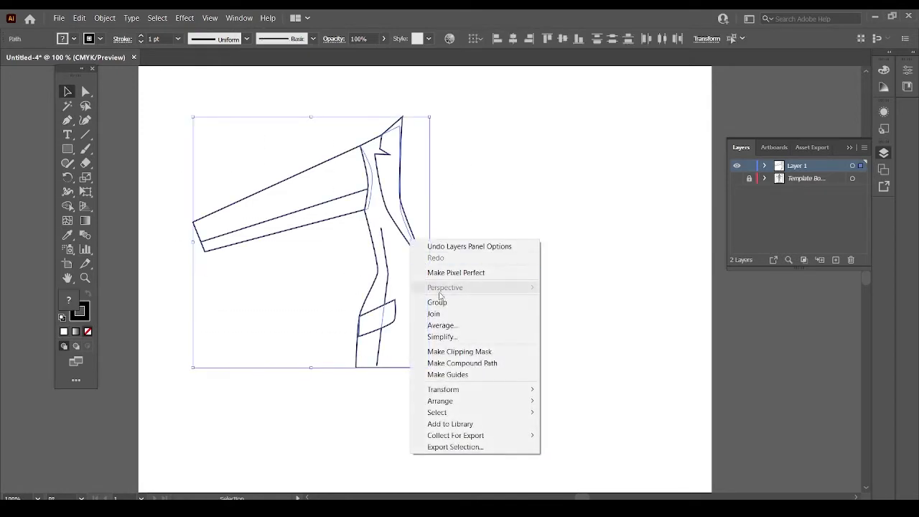
left_click(442, 302)
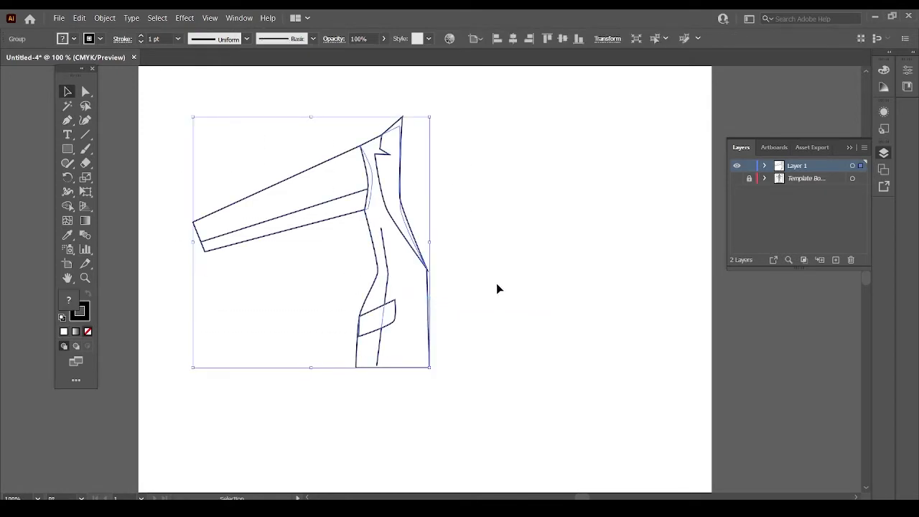
Make a vertically reflected copy, move it to the right side, and show the template
right_click(413, 248)
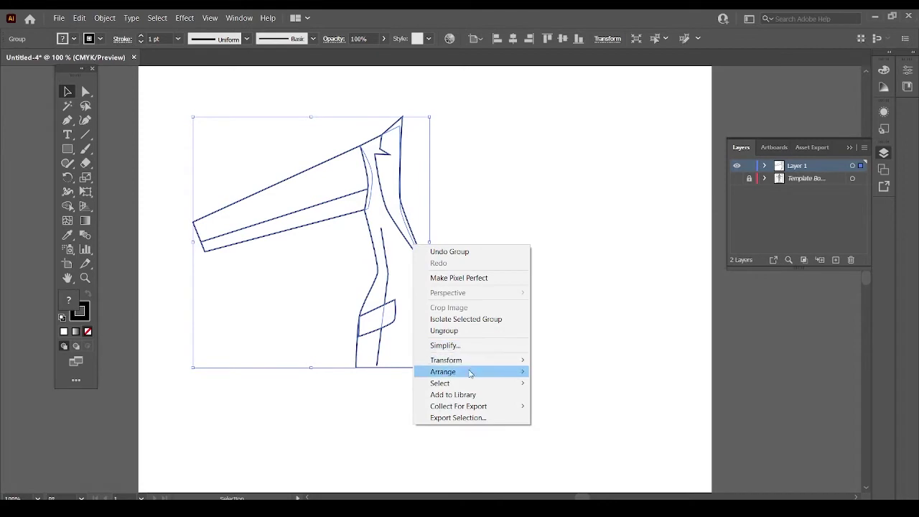
mouse_move(446, 360)
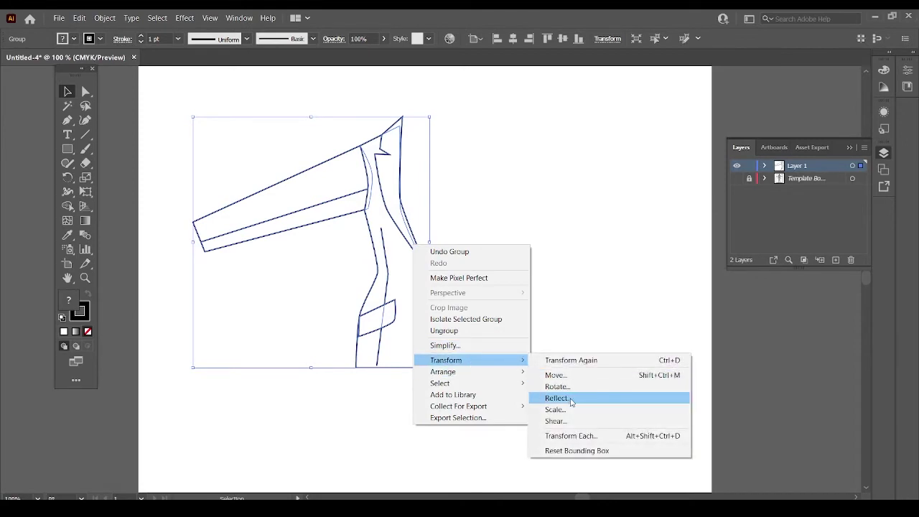
left_click(557, 398)
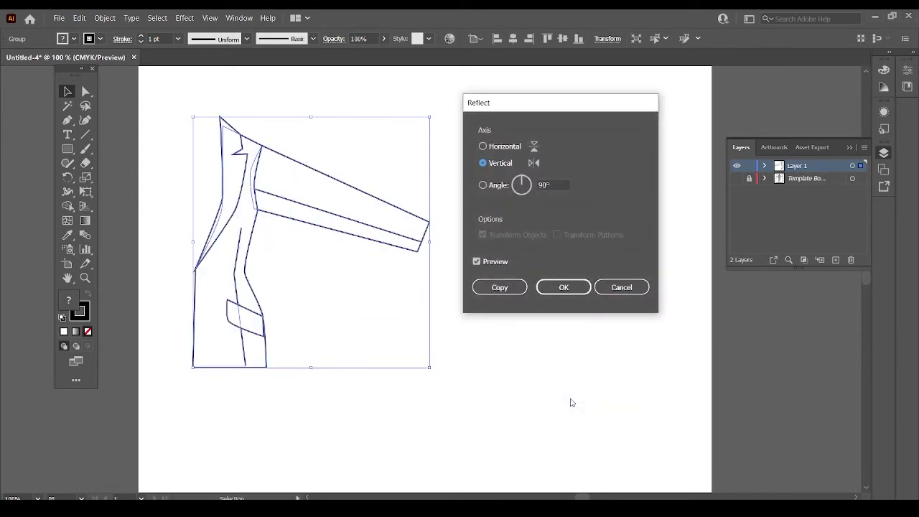
left_click(501, 287)
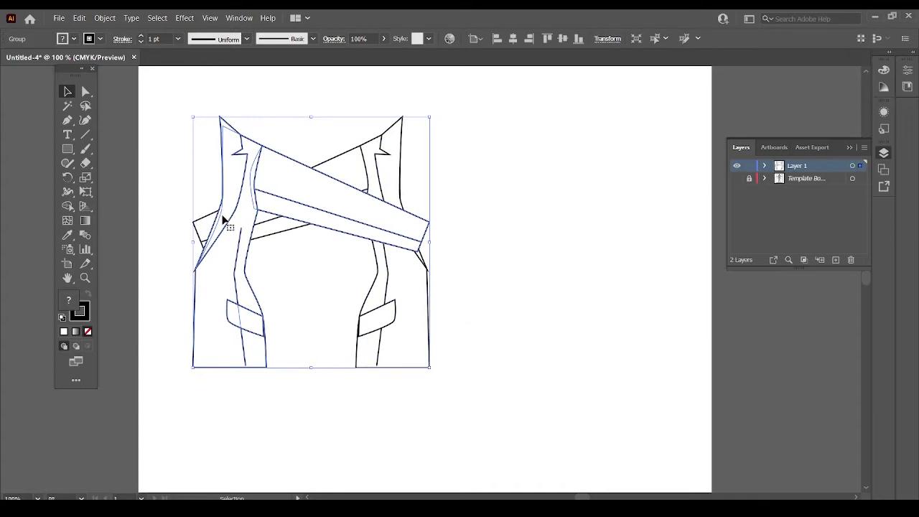
mouse_move(222, 217)
left_mouse_down()
mouse_move(446, 222)
mouse_move(450, 213)
left_mouse_up()
left_click(736, 178)
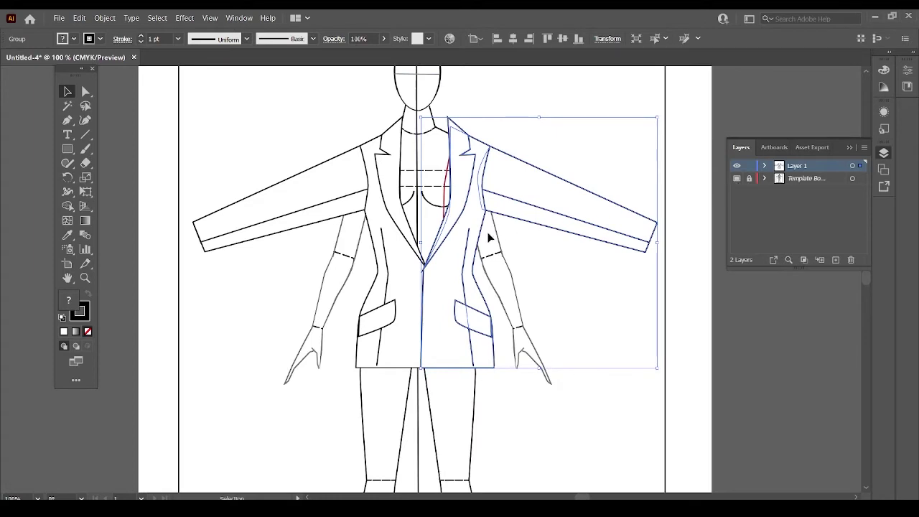
Nudge the right half left to meet centre front and send it behind the left half
left_click_drag(451, 234, 436, 232)
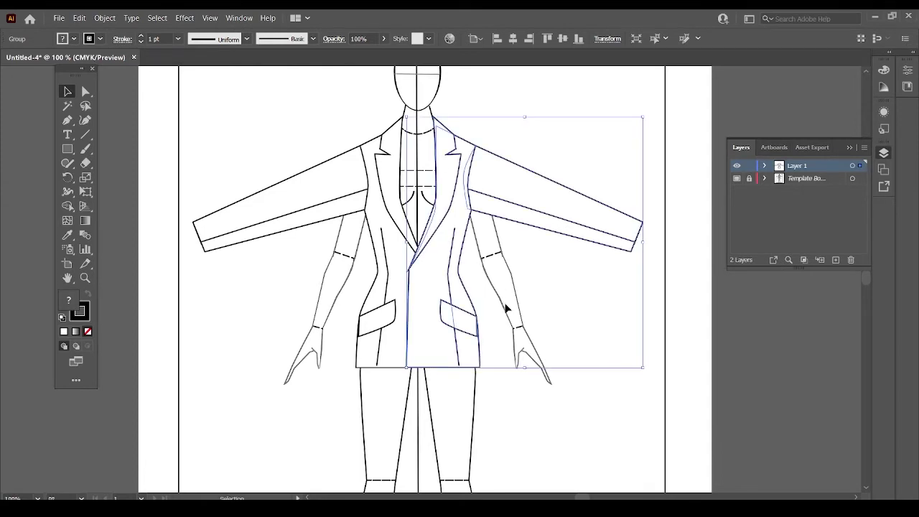
right_click(449, 187)
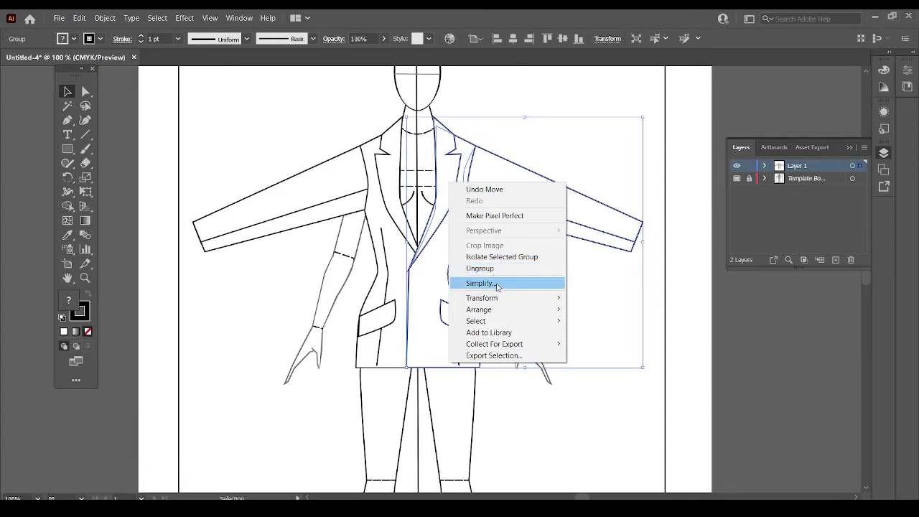
mouse_move(479, 310)
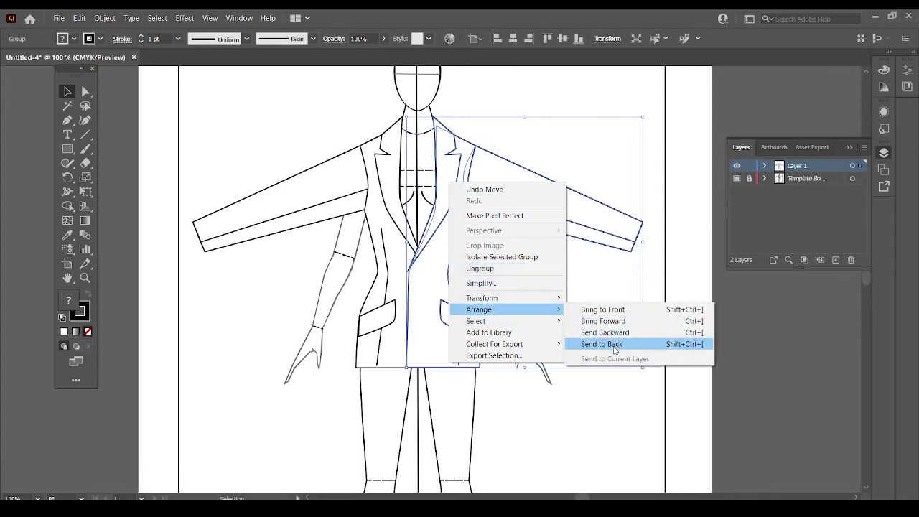
left_click(602, 344)
left_click(602, 409)
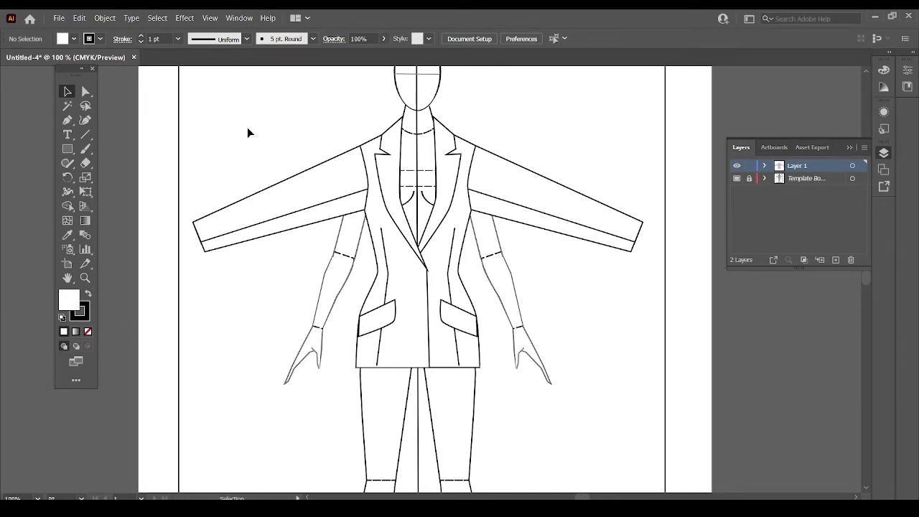
Set the fill colour to a light grey swatch
left_click(68, 120)
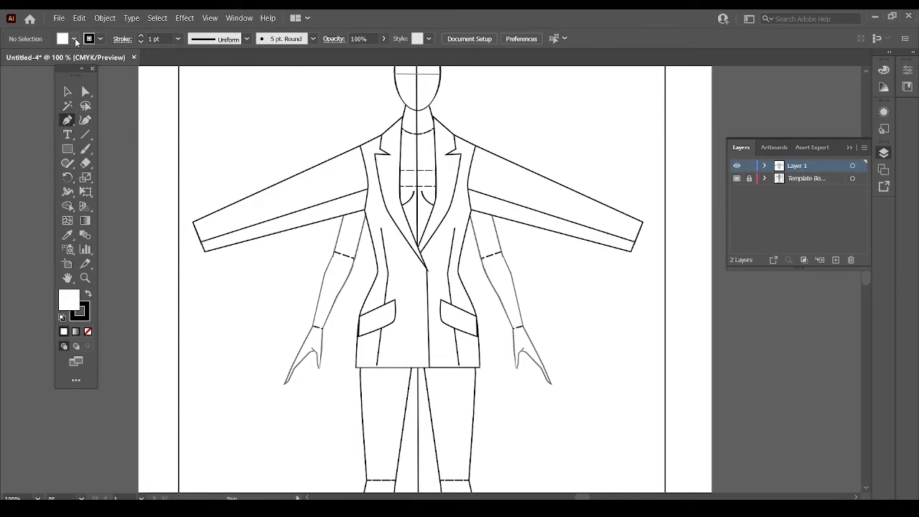
left_click(74, 38)
left_click(67, 94)
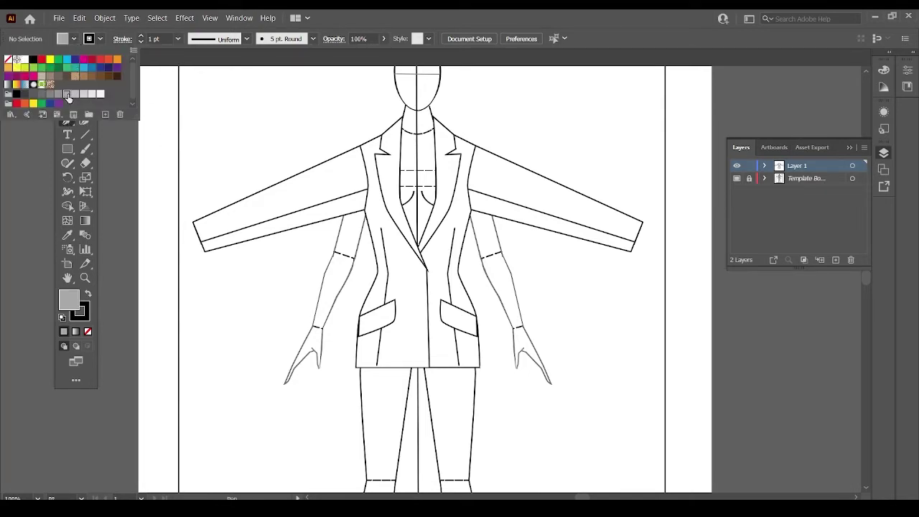
left_click(351, 22)
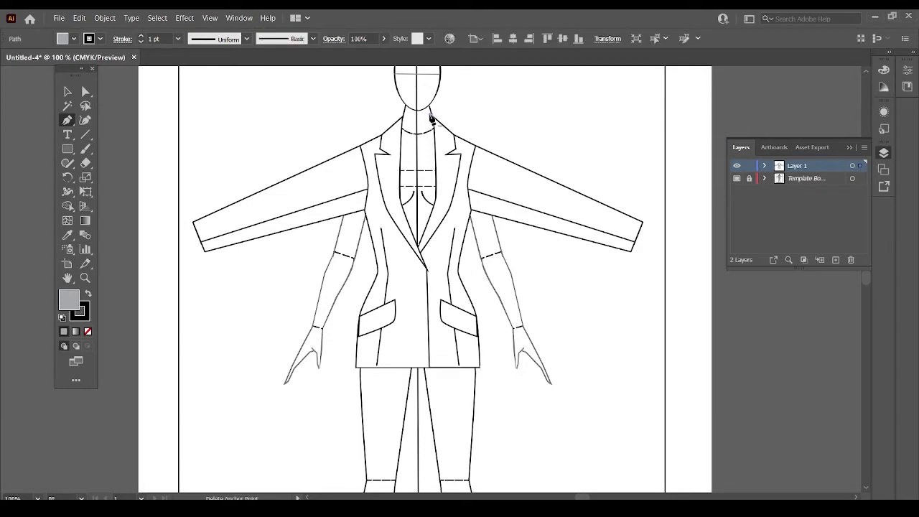
Draw a closed grey shape filling the V-neck between the lapels, then select it
left_click(432, 114)
left_click(402, 114)
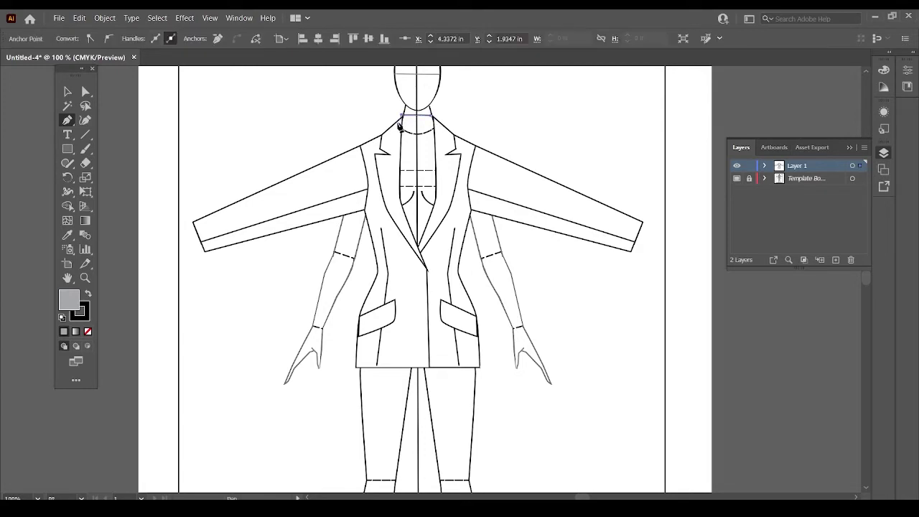
left_click(394, 144)
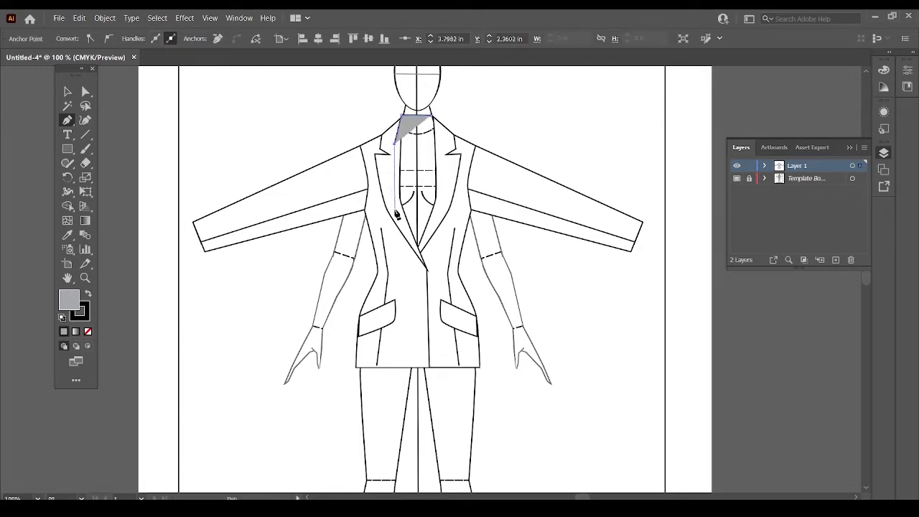
left_click(395, 208)
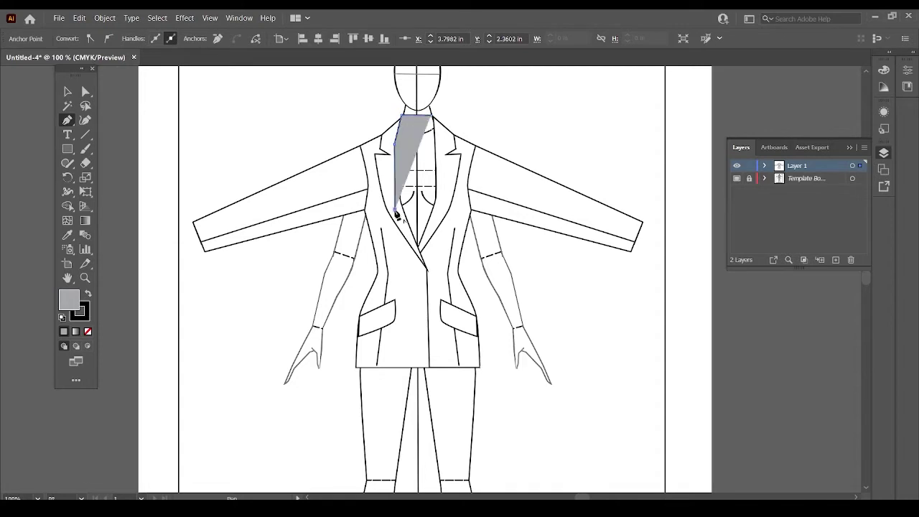
left_click(418, 267)
left_click(445, 189)
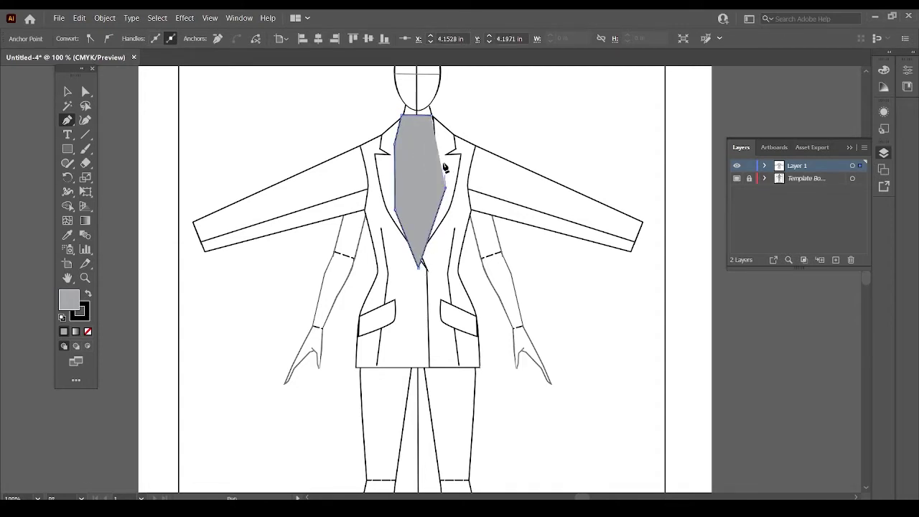
left_click(432, 116)
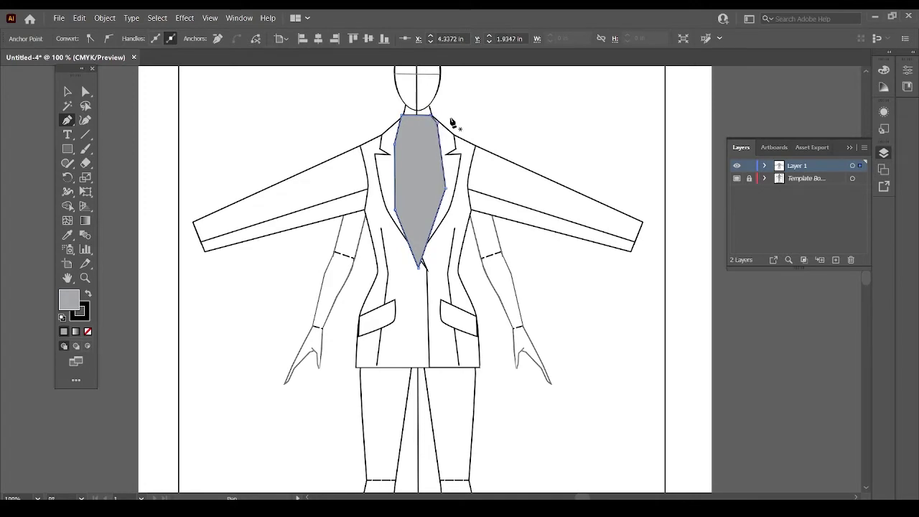
key("ctrl")
left_click(452, 122, "ctrl")
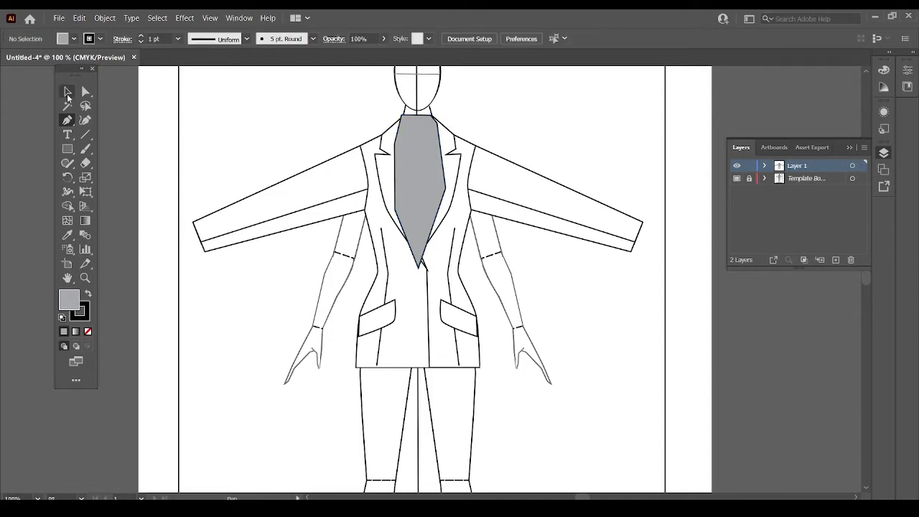
left_click(67, 91)
left_click(414, 141)
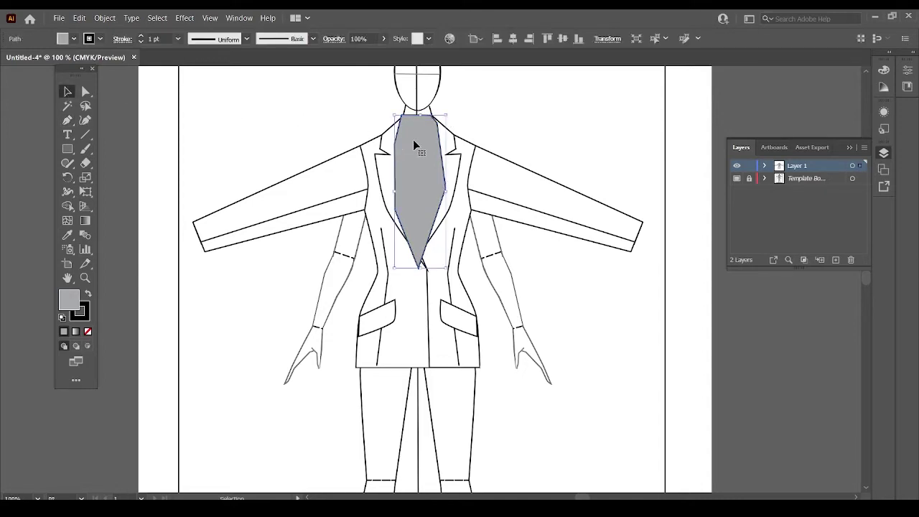
Send the grey back-neck shape behind the lapels
right_click(414, 142)
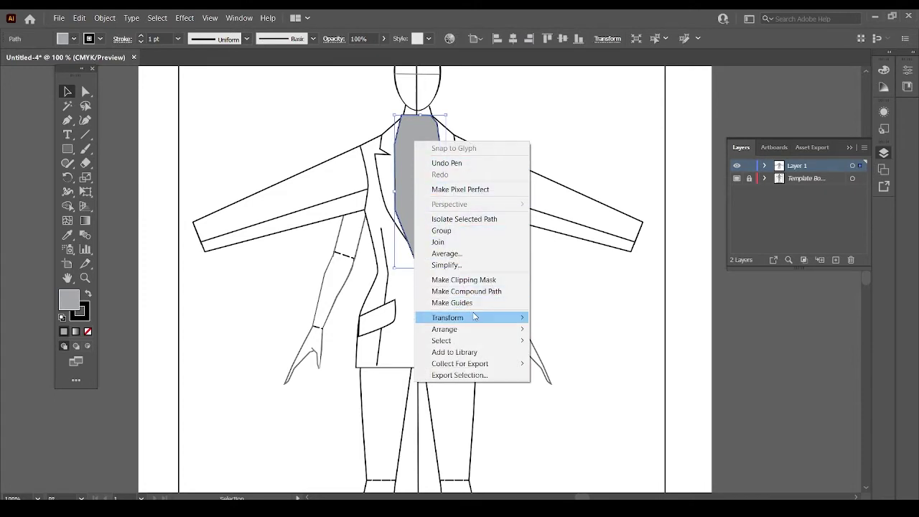
mouse_move(445, 329)
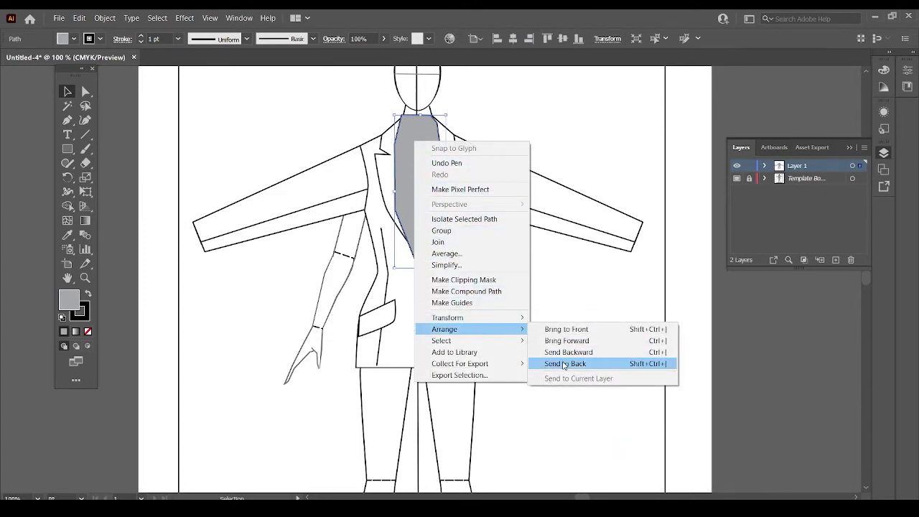
left_click(564, 364)
left_click(566, 321)
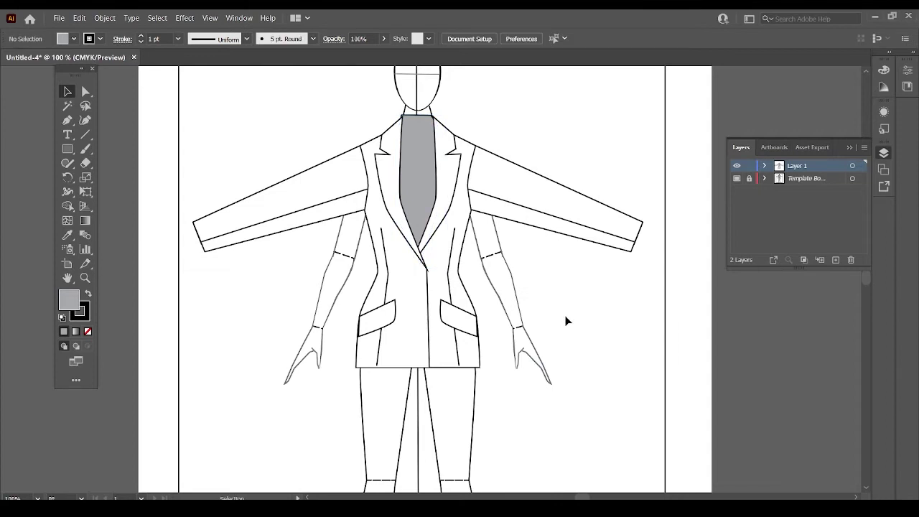
Adjust the grey panel's top-left and top-right anchors to meet the collar edge
left_click(402, 119)
left_click(458, 103)
left_click(85, 91)
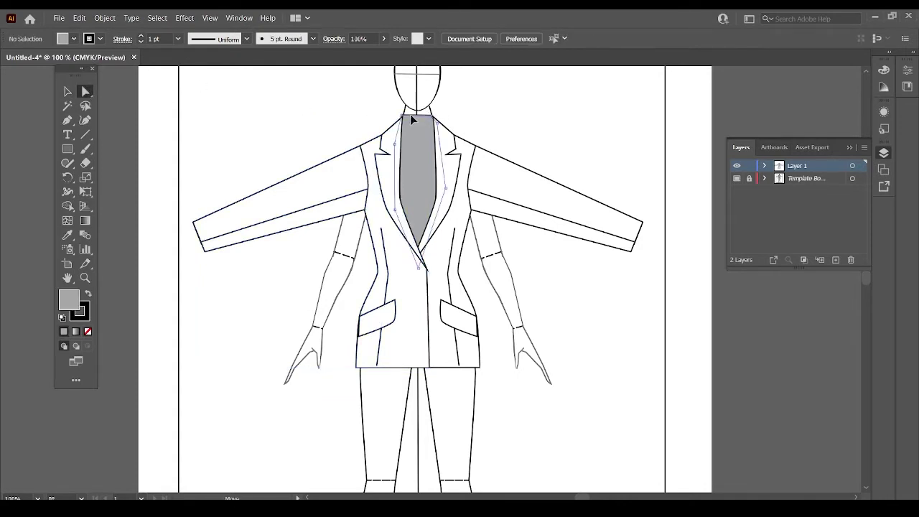
left_click(404, 118)
left_click(405, 119)
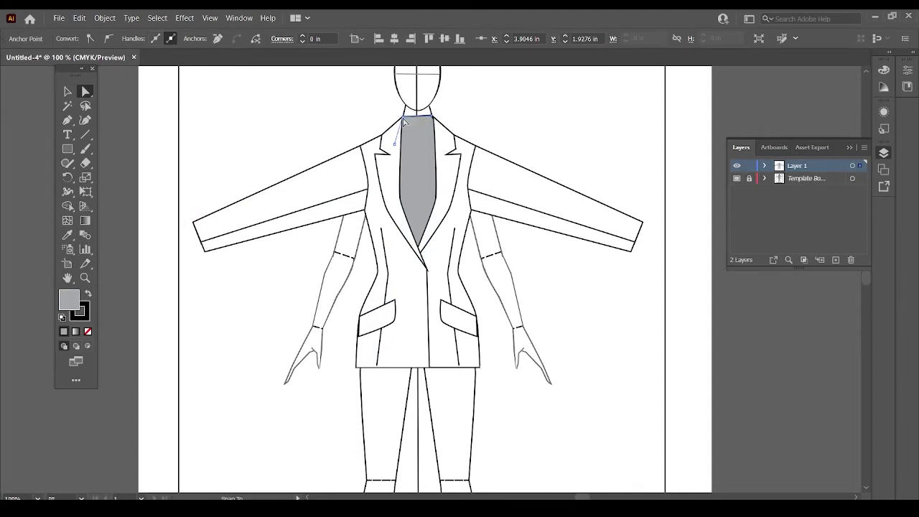
left_click(461, 120)
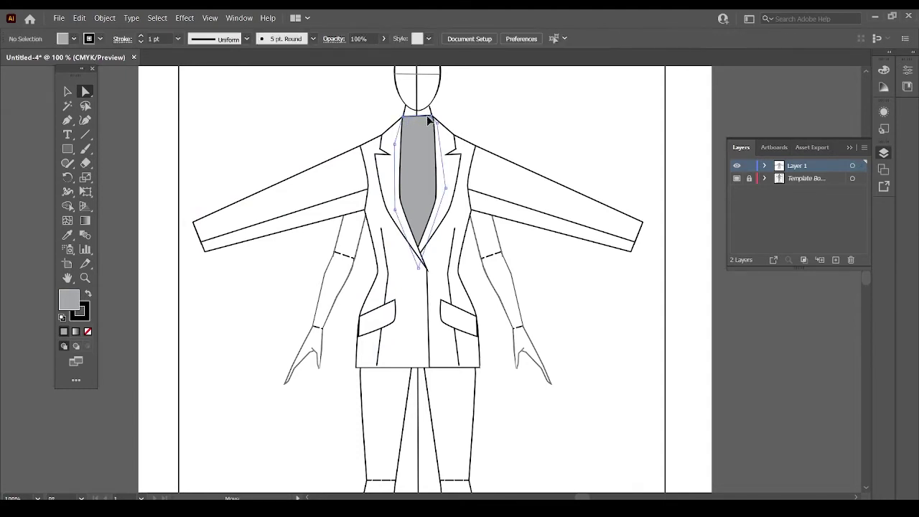
left_click(430, 119)
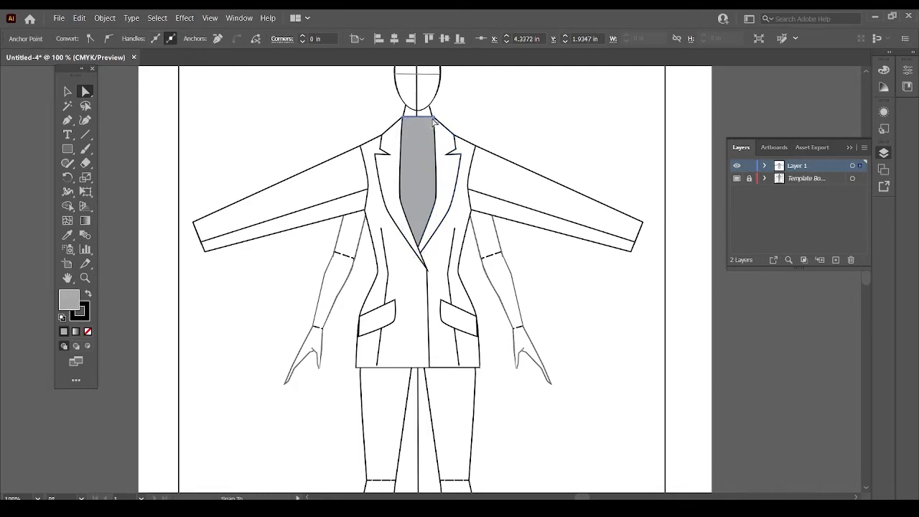
left_click(485, 125)
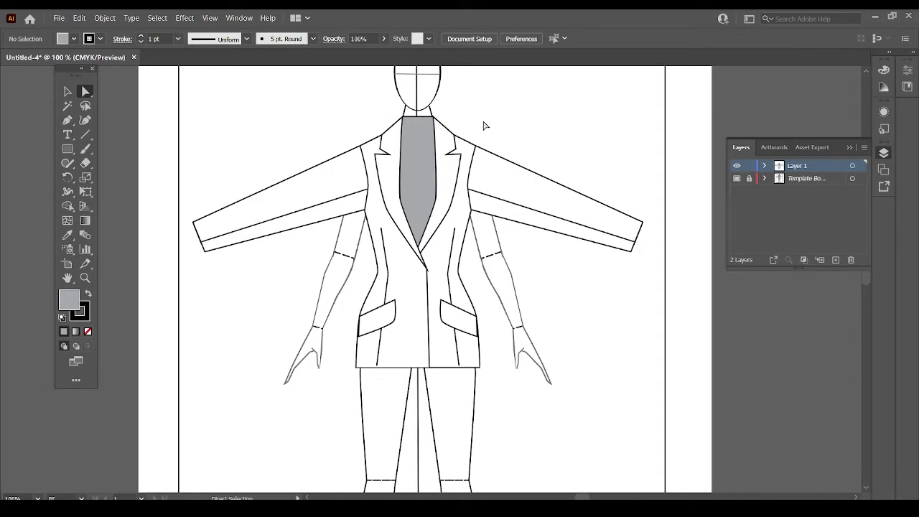
key("ctrl")
Set up the Pen tool with default black stroke and no fill
key("v")
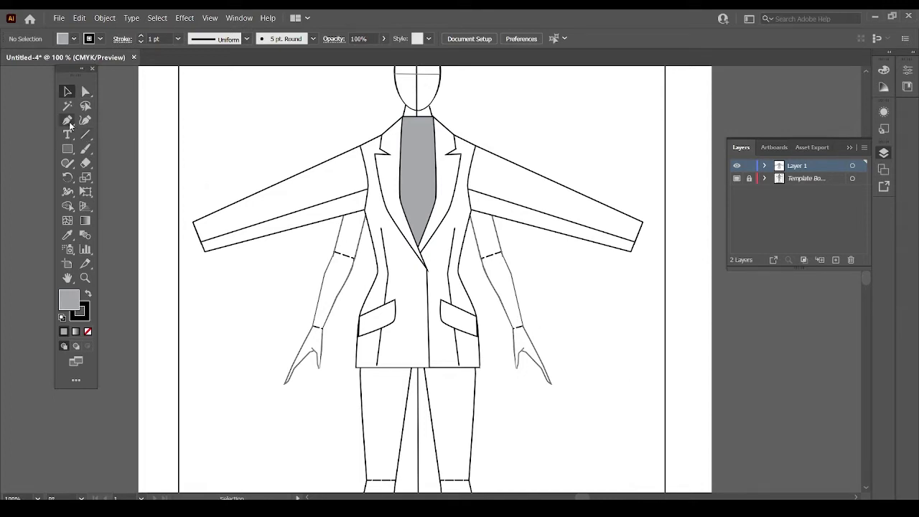
left_click(67, 120)
left_click(63, 317)
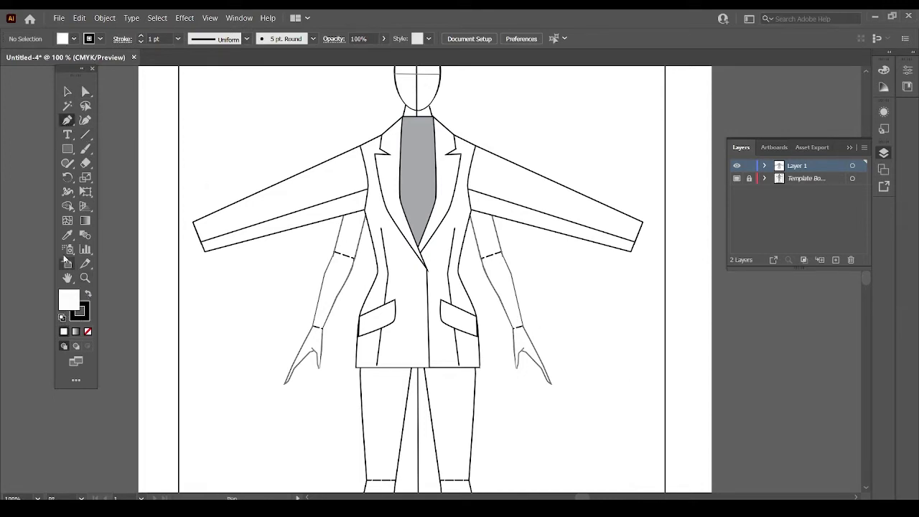
left_click(87, 333)
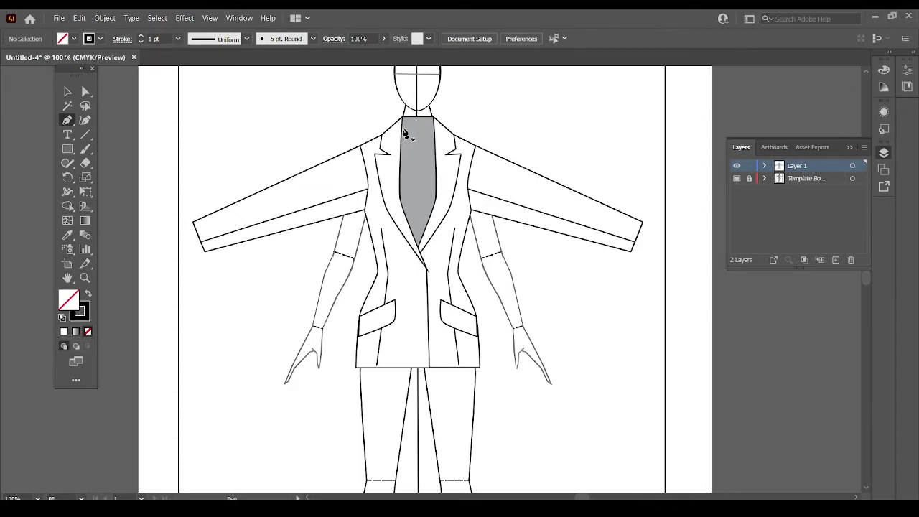
Draw two short horizontal collar-band lines across the top of the grey neck panel
left_click(403, 128)
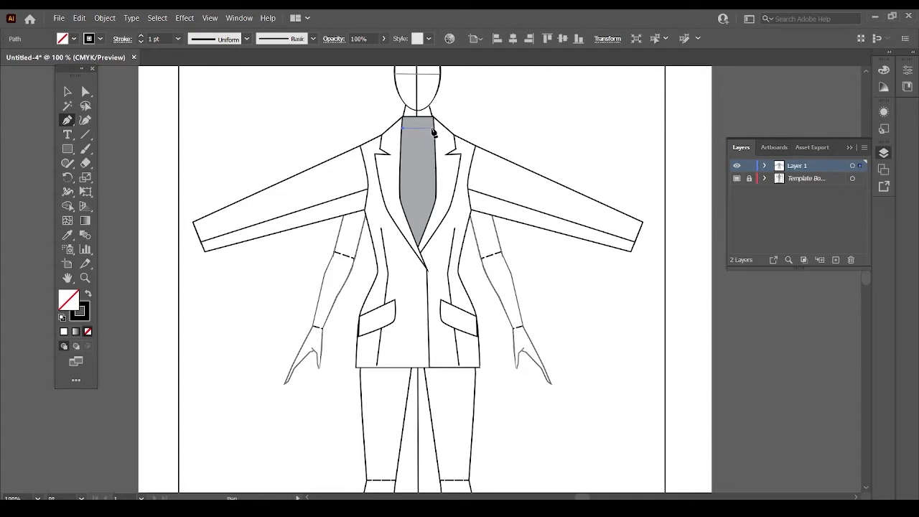
left_click(434, 128)
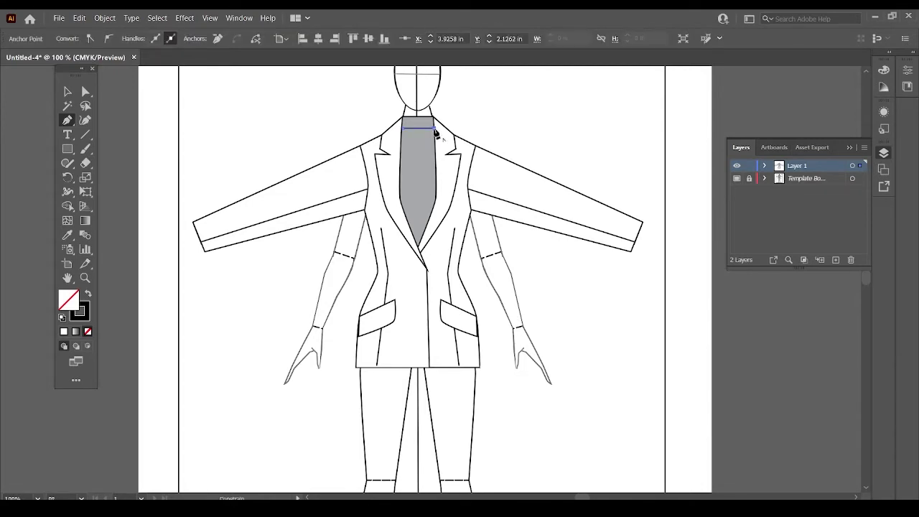
key("Escape")
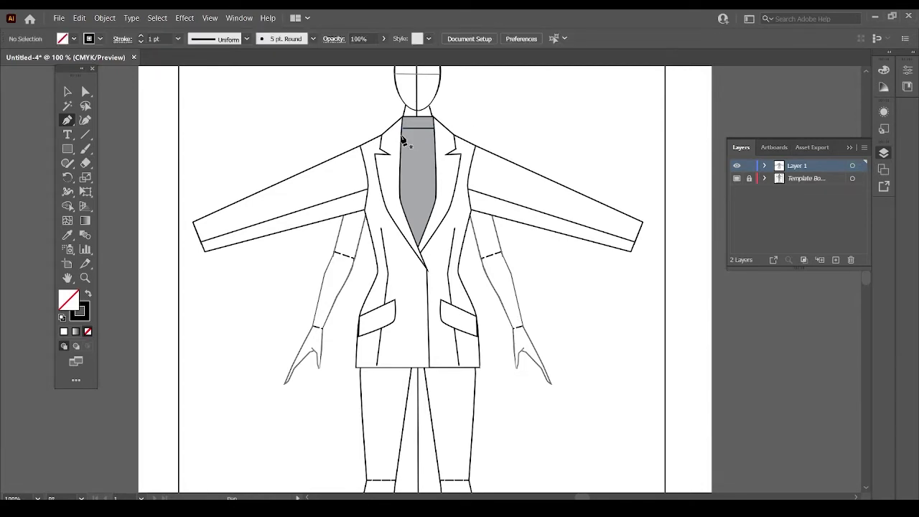
left_click(403, 133)
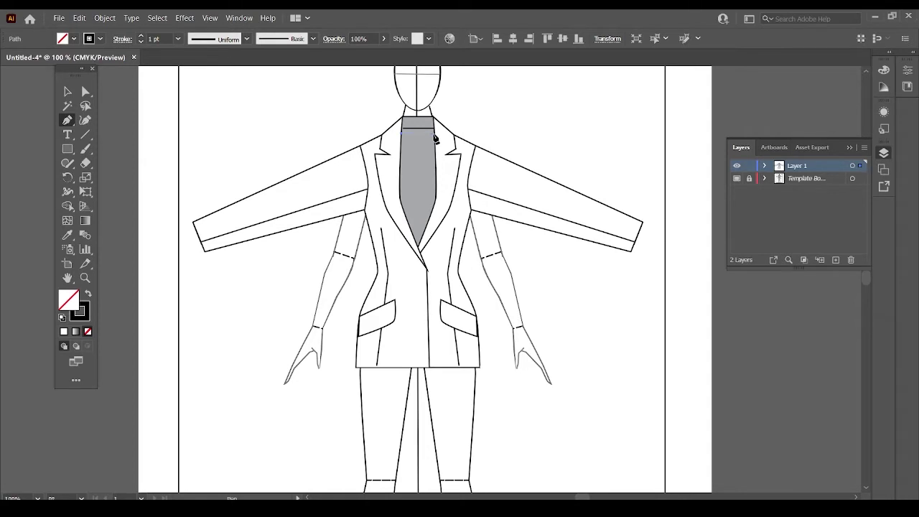
left_click(434, 132)
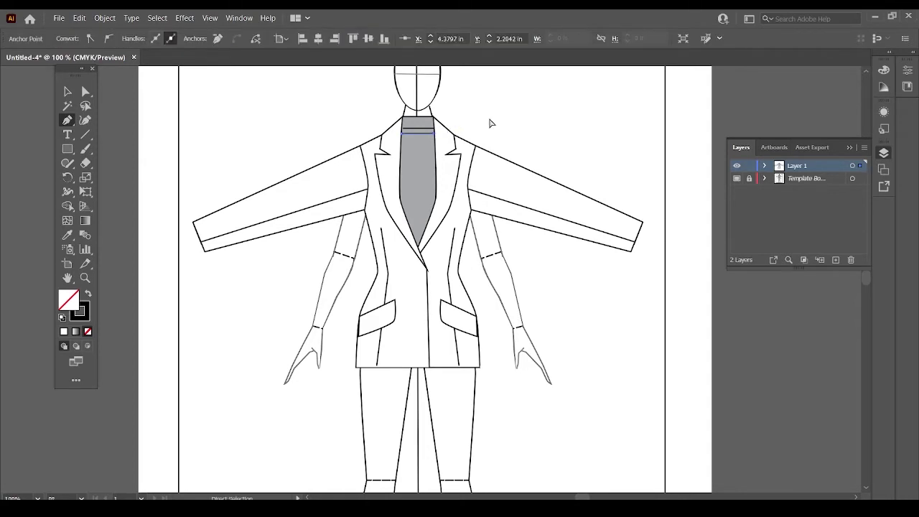
left_click(492, 124, "ctrl")
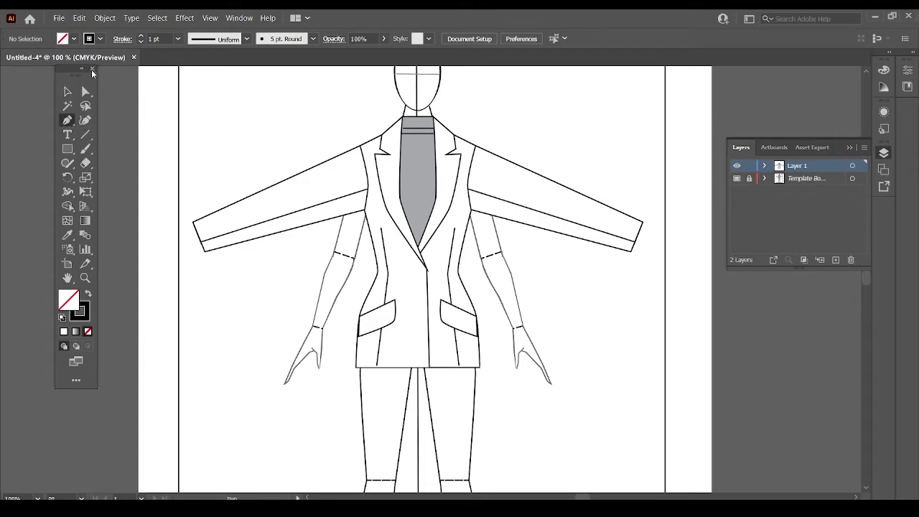
Set the stroke colour to crimson
left_click(99, 39)
left_click(91, 59)
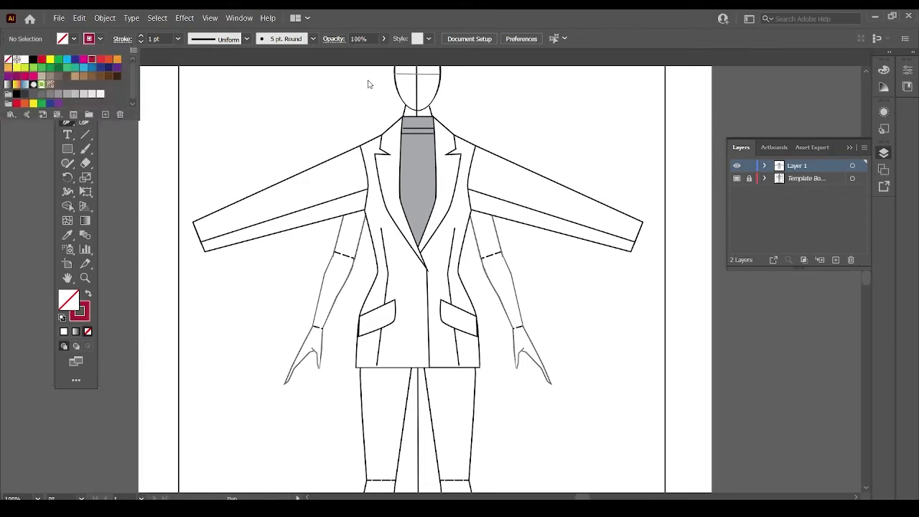
left_click(419, 81)
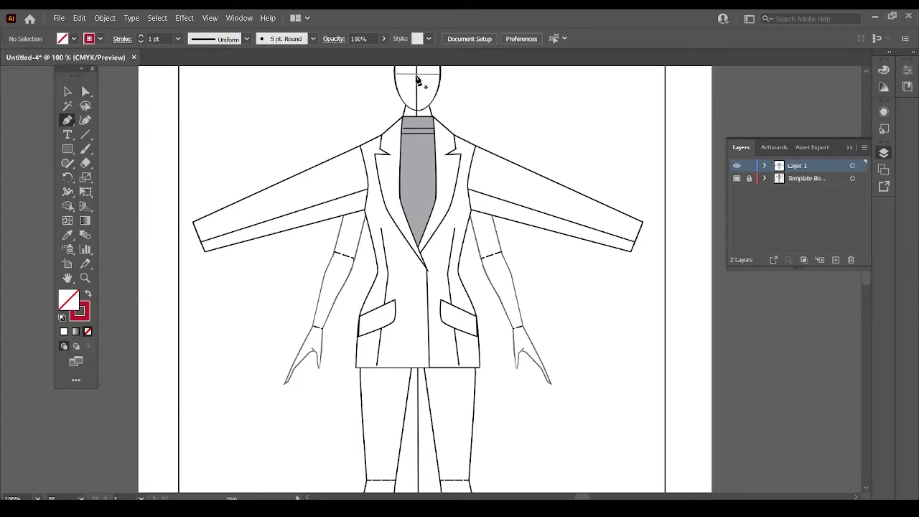
Draw a vertical centre line from the top of the head down to the trousers
left_click(418, 75)
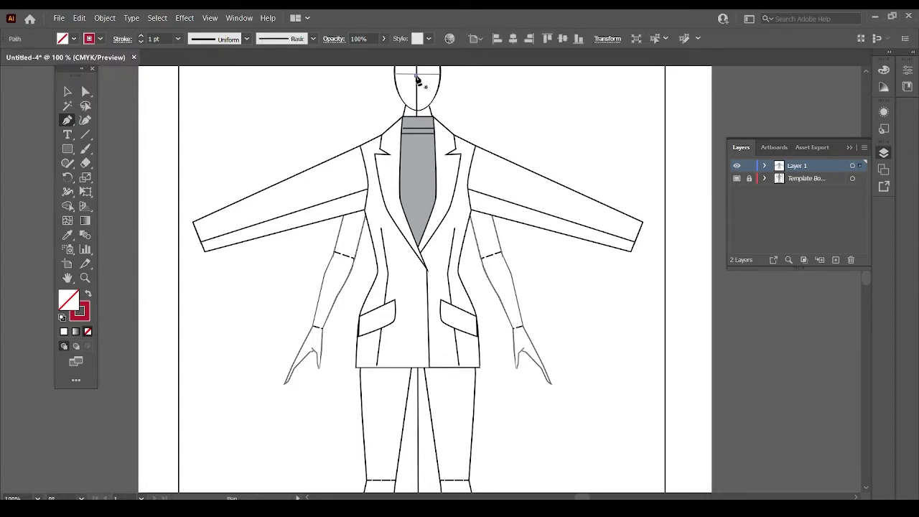
left_click(419, 429)
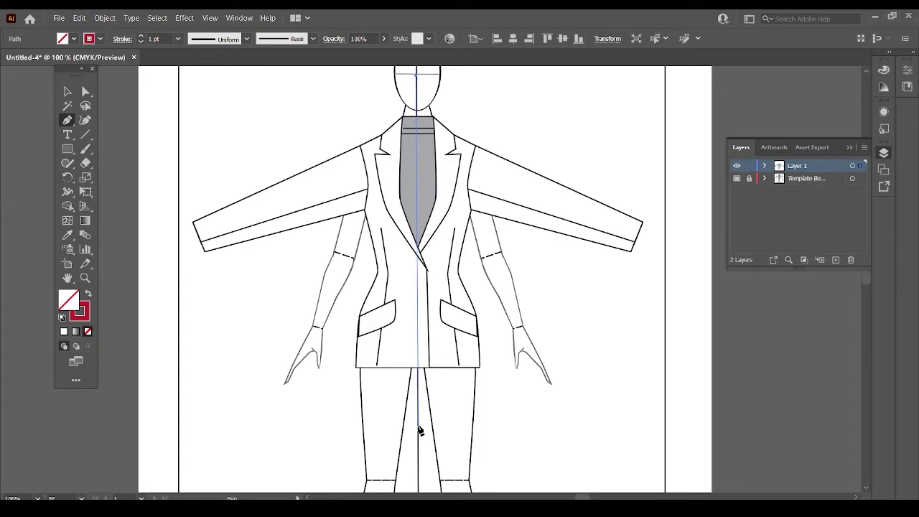
left_click(420, 428)
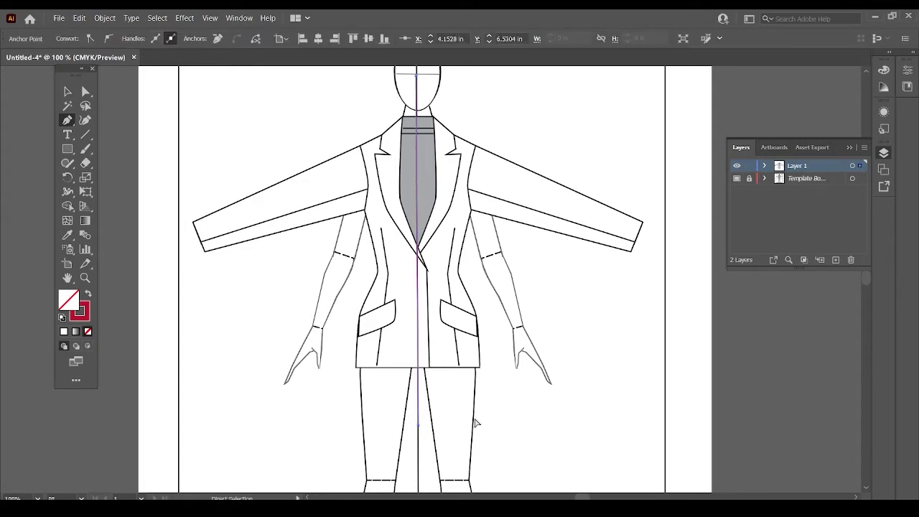
left_click(502, 421, "ctrl")
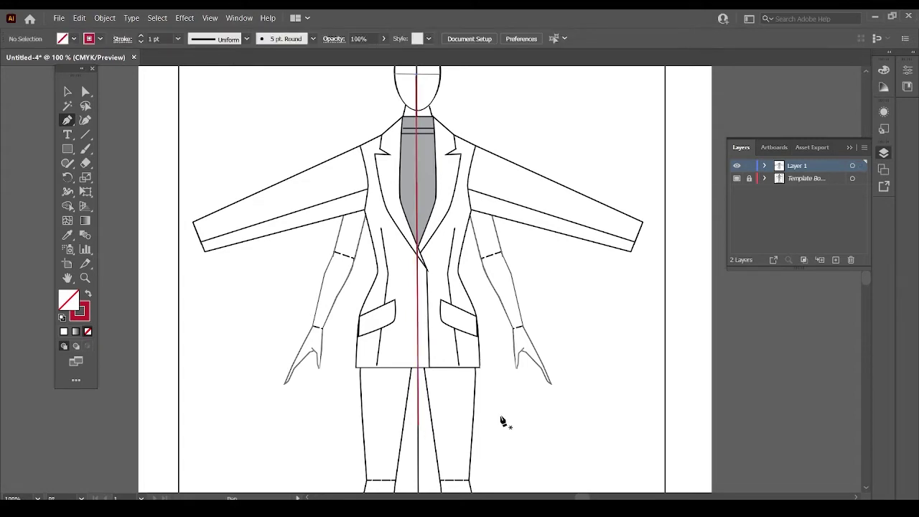
left_click(67, 91)
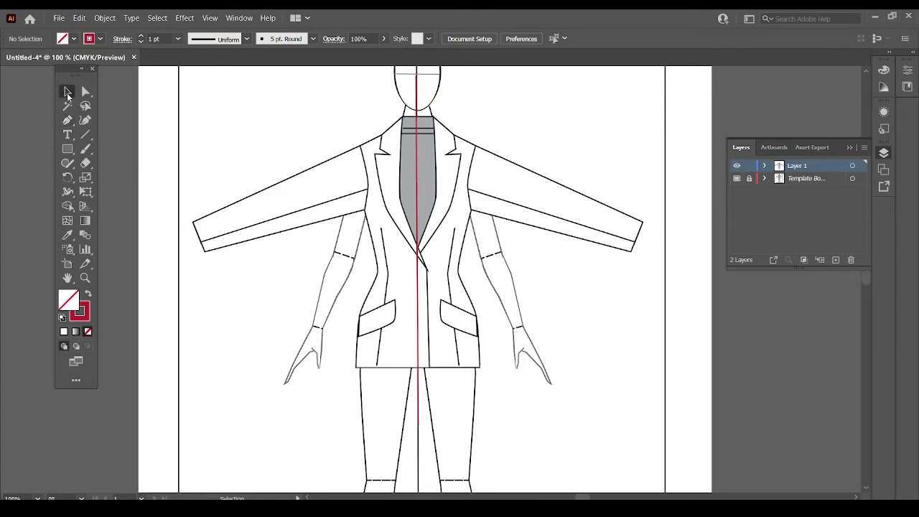
left_click(66, 149)
Draw a small button circle and place a copy directly below it
left_click(62, 318)
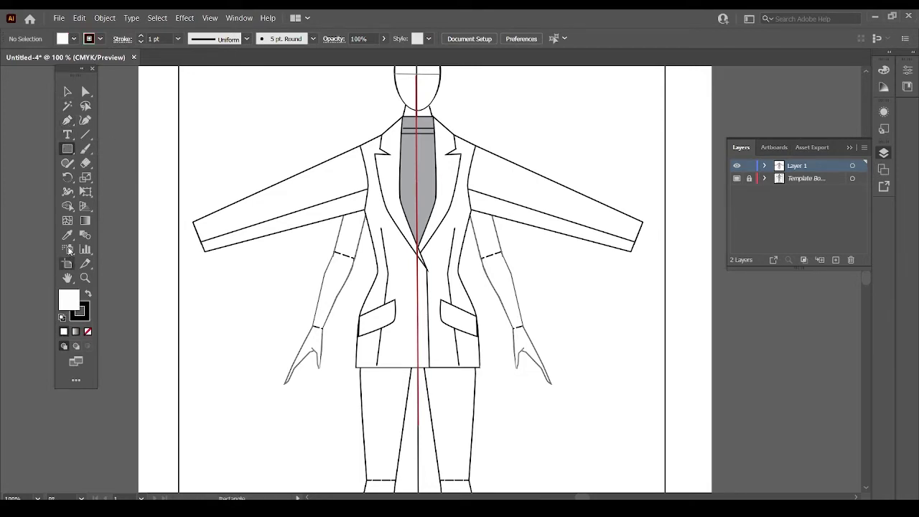
left_click(66, 148)
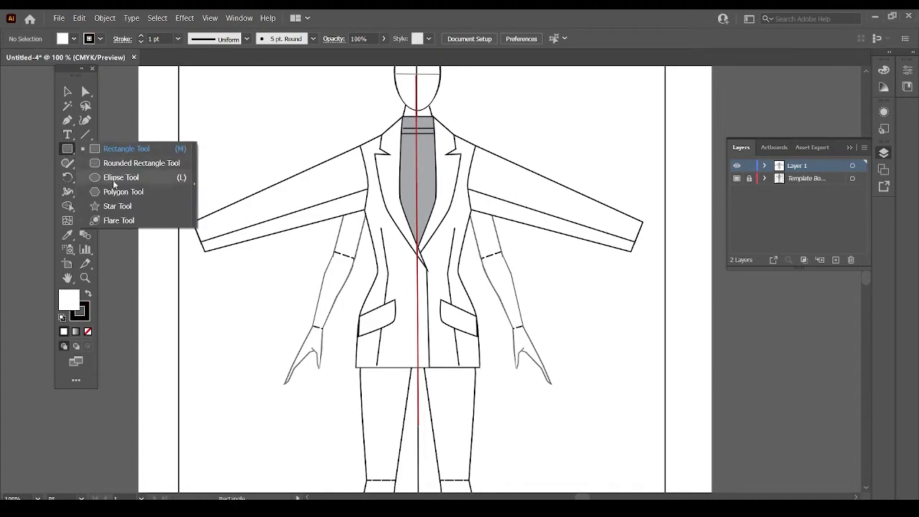
left_click(113, 179)
left_click_drag(226, 113, 241, 127)
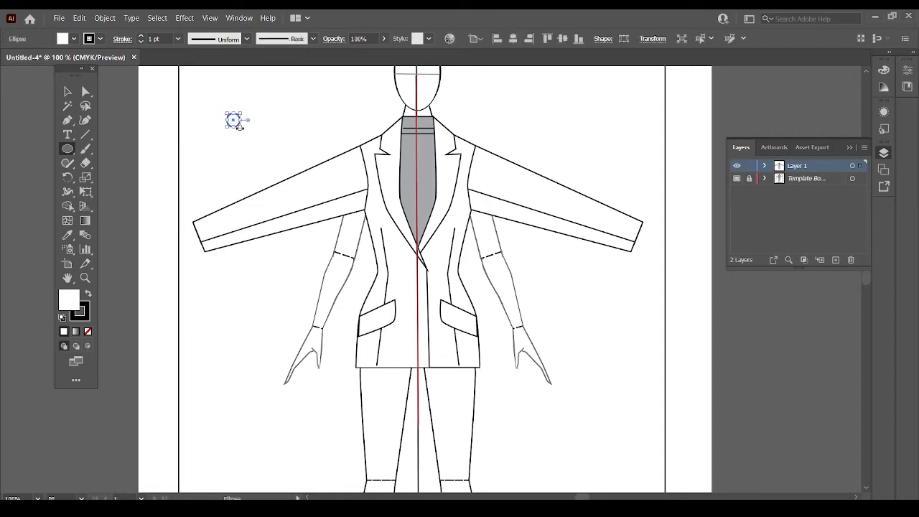
key("ctrl+c")
key("ctrl+v")
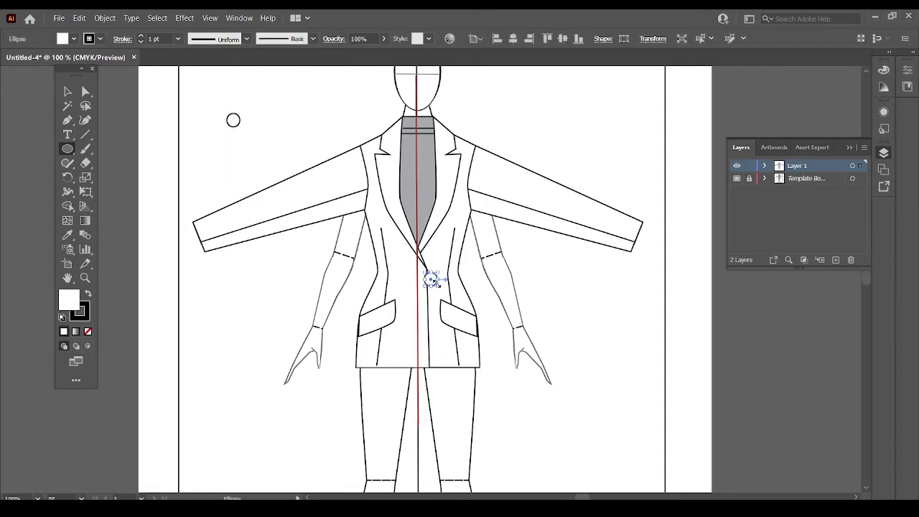
key("v")
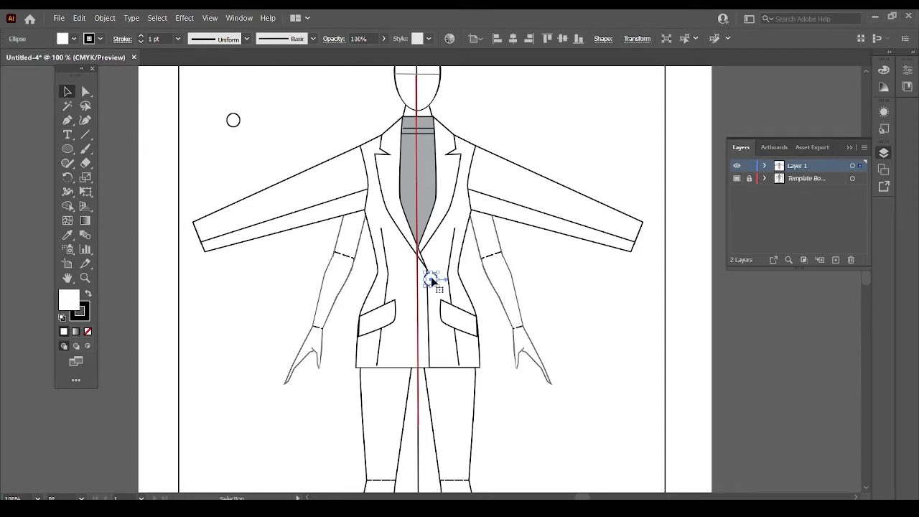
left_click_drag(431, 278, 236, 149)
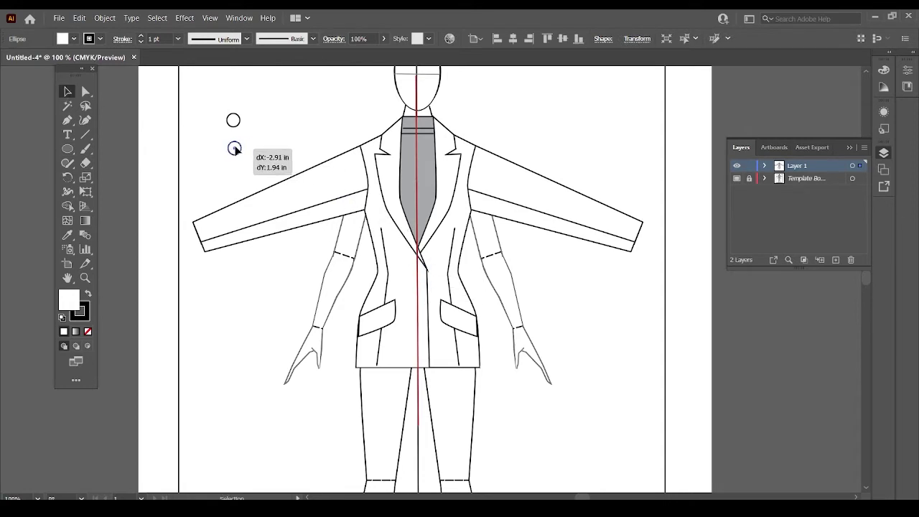
left_click_drag(233, 121, 228, 90)
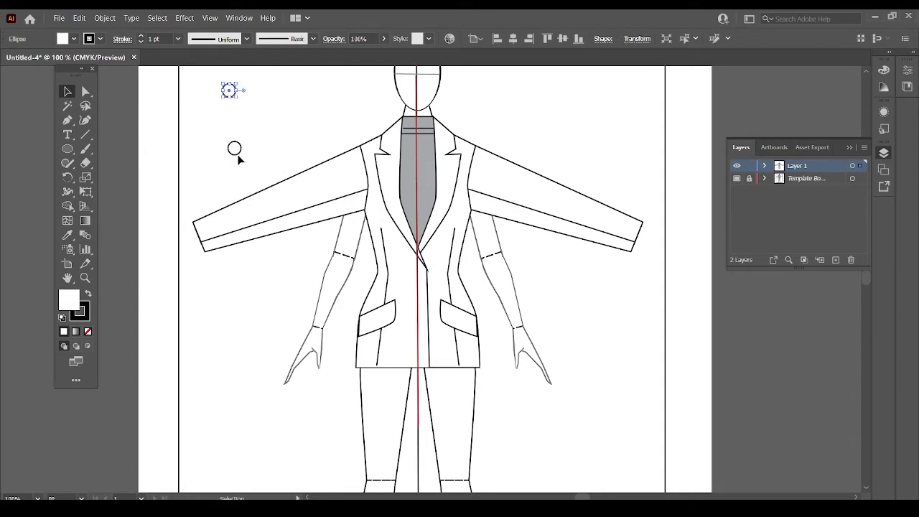
left_click_drag(238, 156, 236, 128)
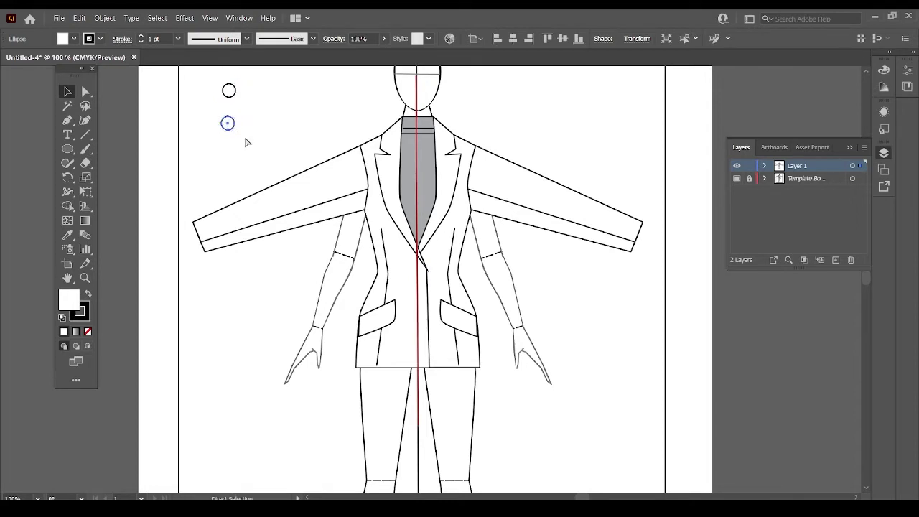
Copy the circle pair and paste it below, making four buttons
left_click(266, 134)
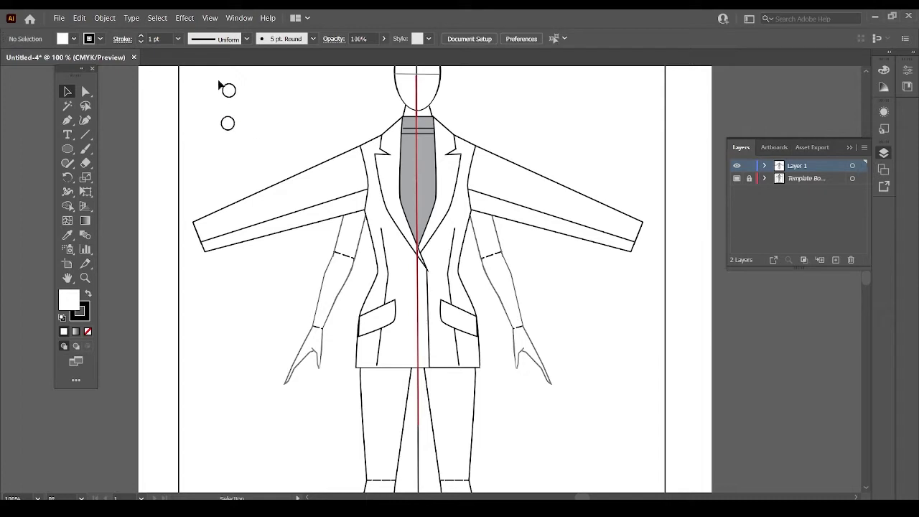
left_click_drag(241, 135, 243, 141)
key("ctrl+c")
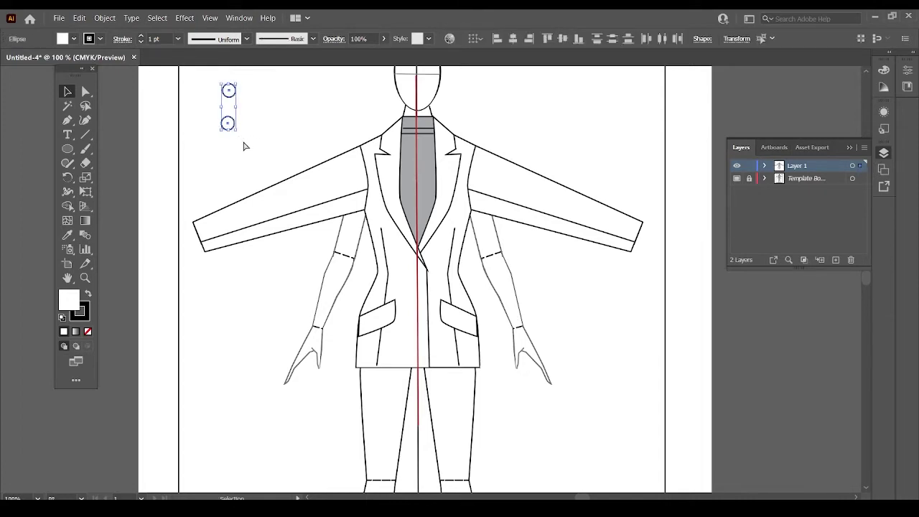
key("ctrl+v")
left_click_drag(431, 263, 230, 150)
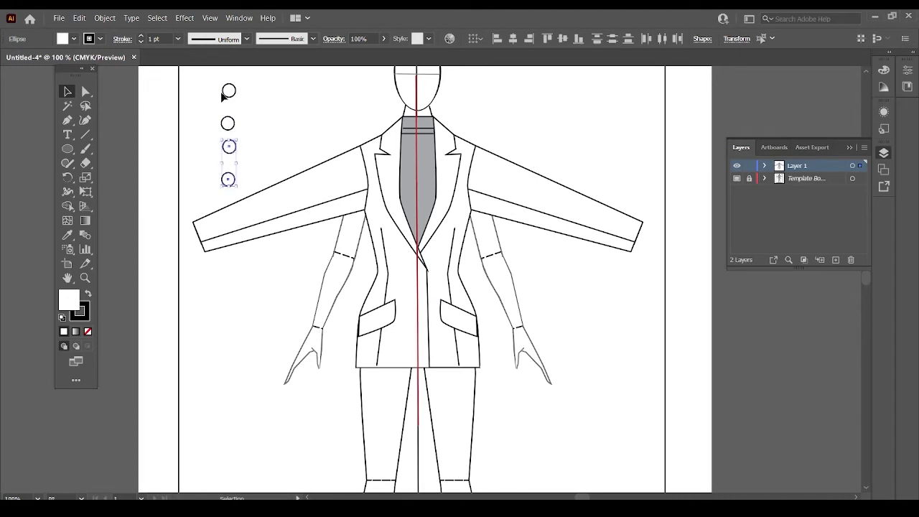
Centre-align and evenly distribute the four circles vertically, then shorten the column
scroll(267, 129, "up", 2)
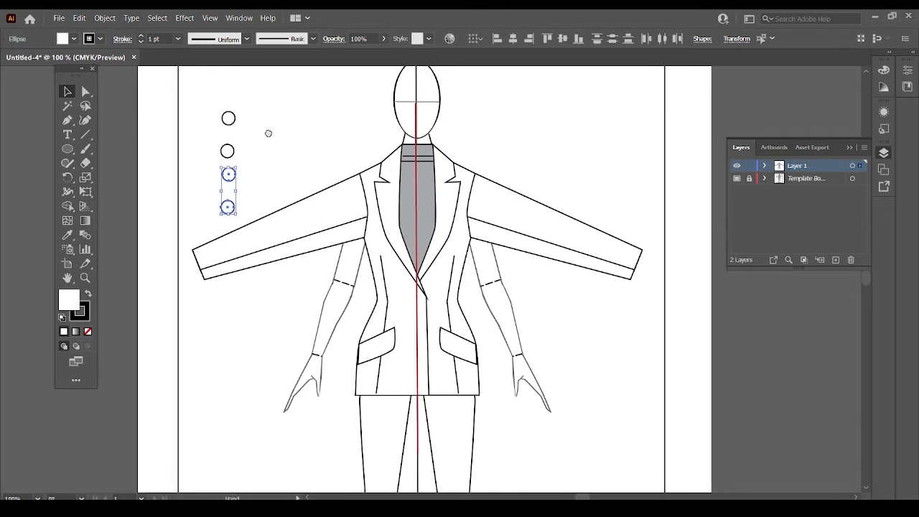
left_click_drag(205, 97, 245, 218)
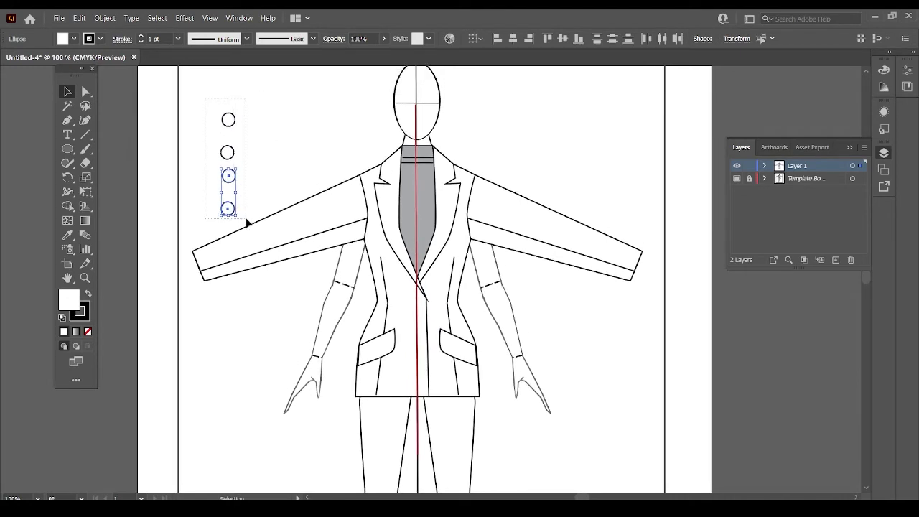
left_click(501, 40)
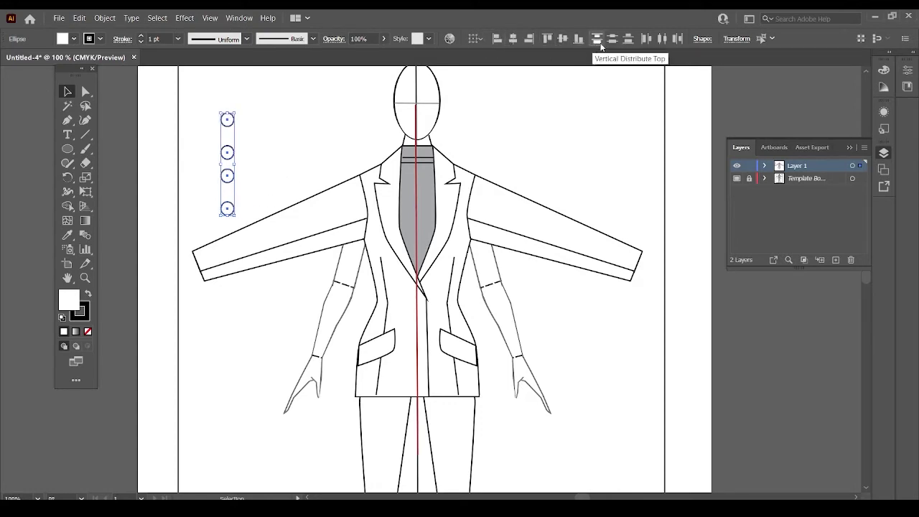
left_click(612, 40)
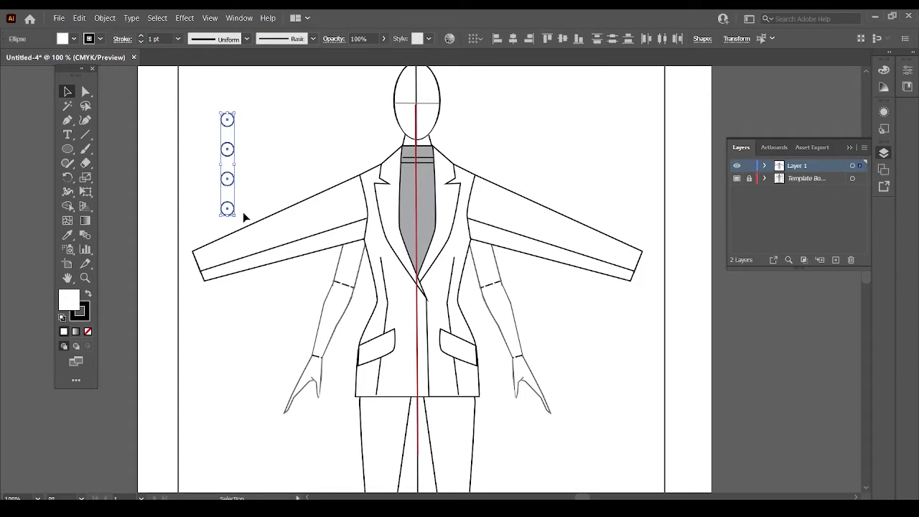
mouse_move(234, 215)
left_mouse_down()
mouse_move(234, 188)
mouse_move(232, 195)
left_mouse_up()
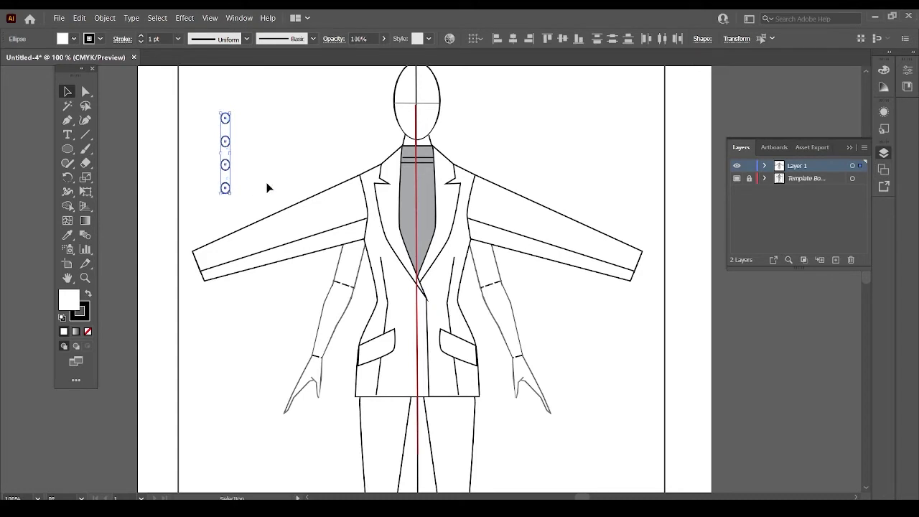
Group the four circles and move them onto the jacket's centre front line
right_click(225, 166)
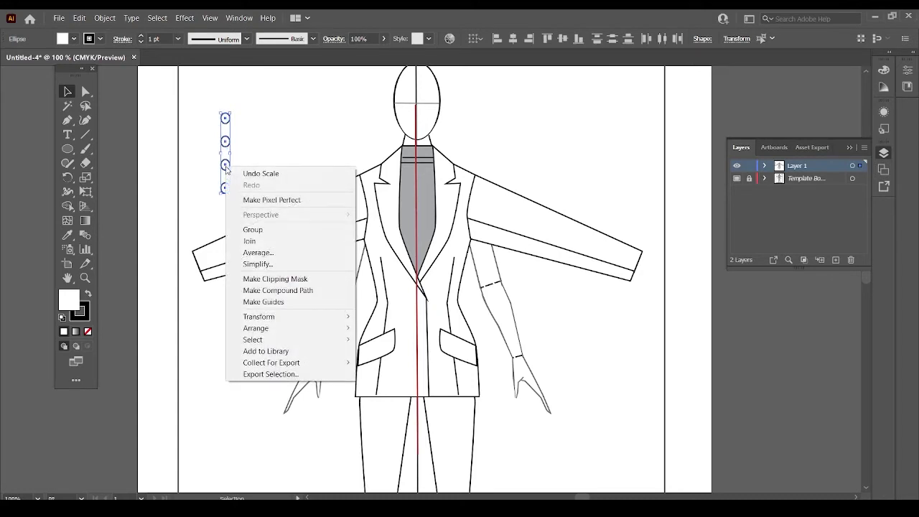
left_click(251, 228)
left_click_drag(225, 152, 418, 337)
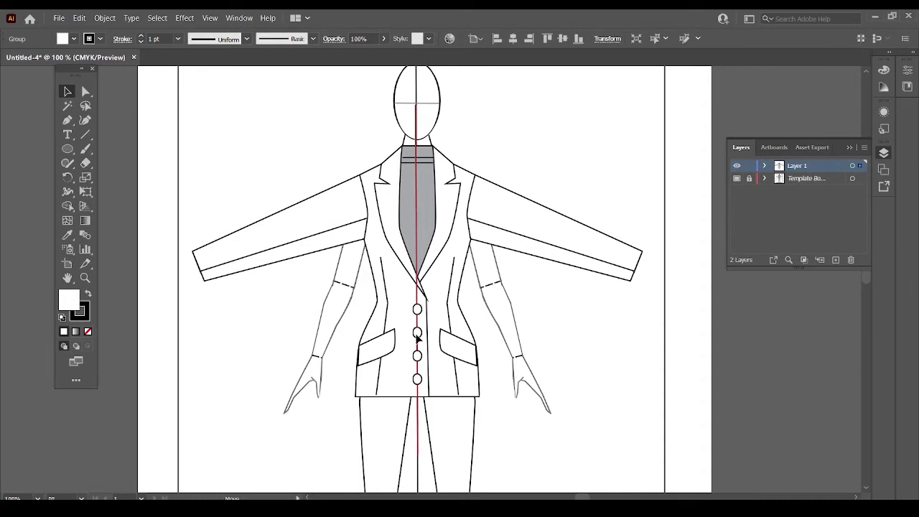
left_click(417, 335)
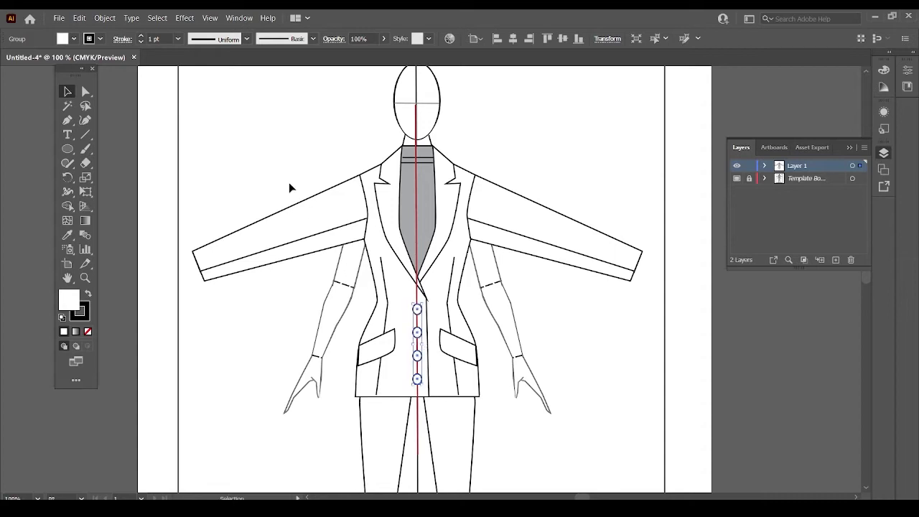
left_click(214, 130)
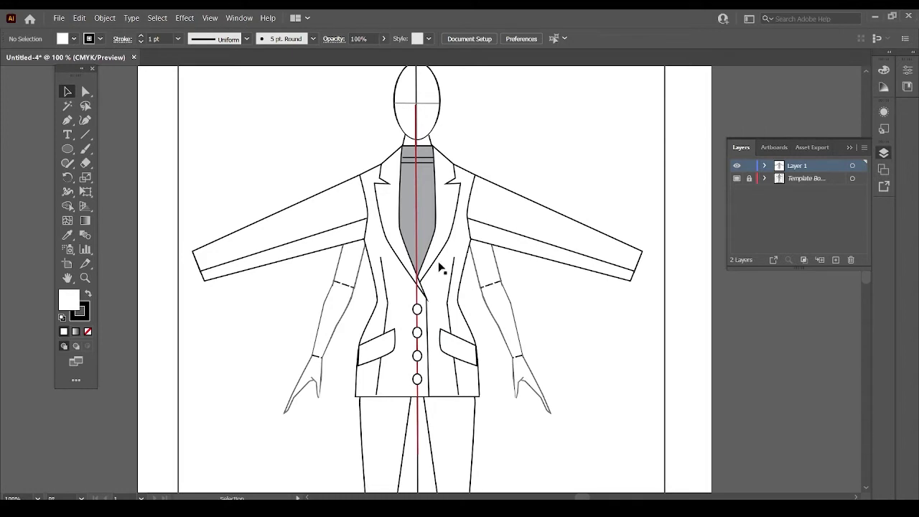
Squeeze the button group's height so the buttons sit closer together
left_click(84, 91)
left_click(67, 91)
left_click(421, 336)
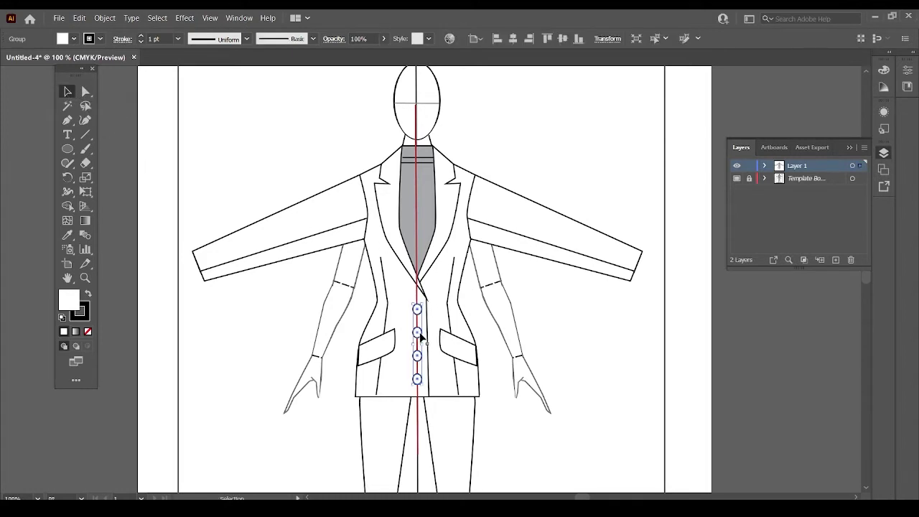
left_click_drag(418, 380, 422, 371)
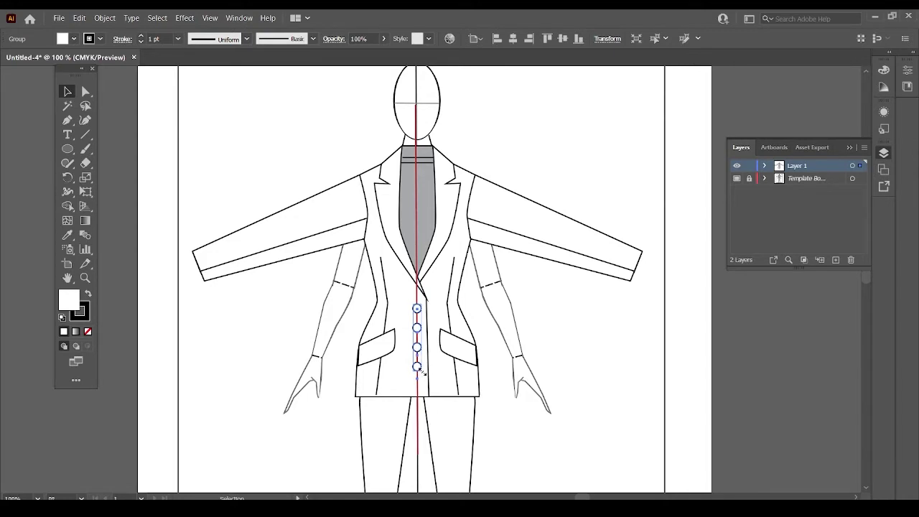
left_click_drag(422, 370, 423, 369)
left_click(238, 140)
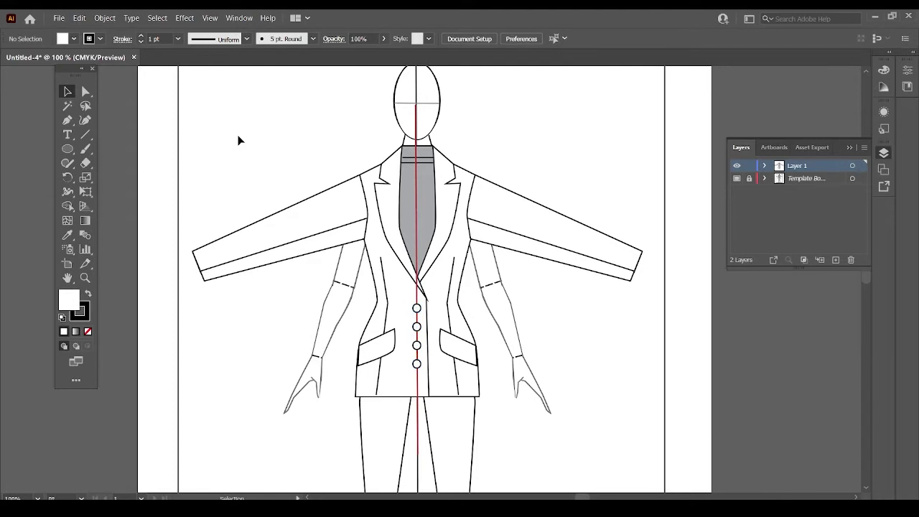
Delete the red centre line and hide the croquis template layer
left_click(415, 127)
key("Delete")
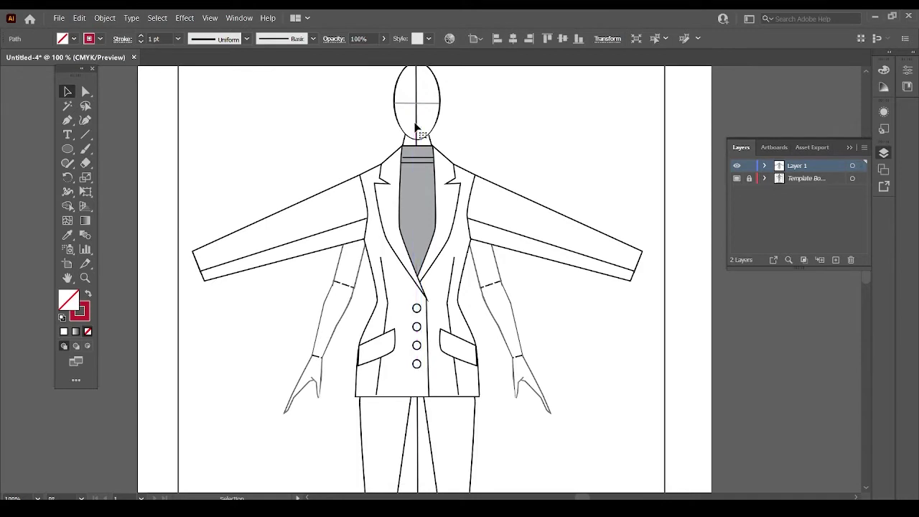
left_click(737, 179)
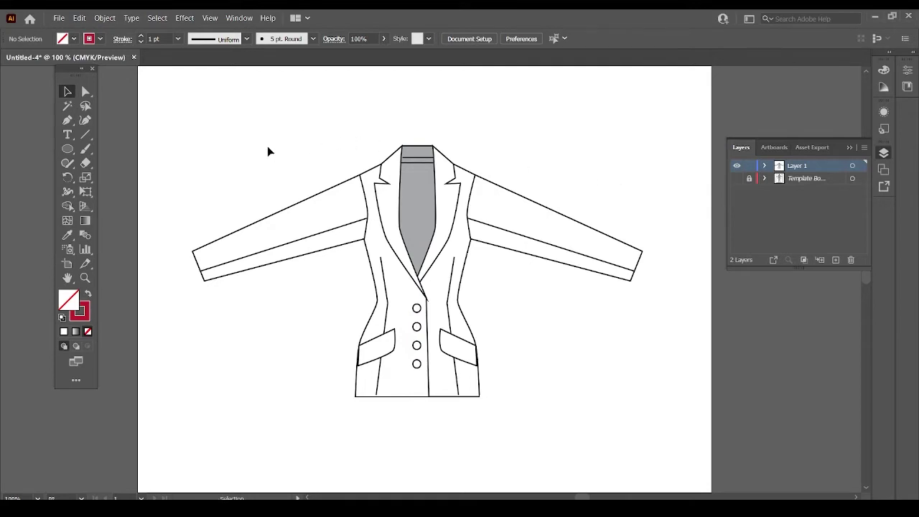
Select every part of the jacket and group it into one object
left_click_drag(169, 123, 652, 423)
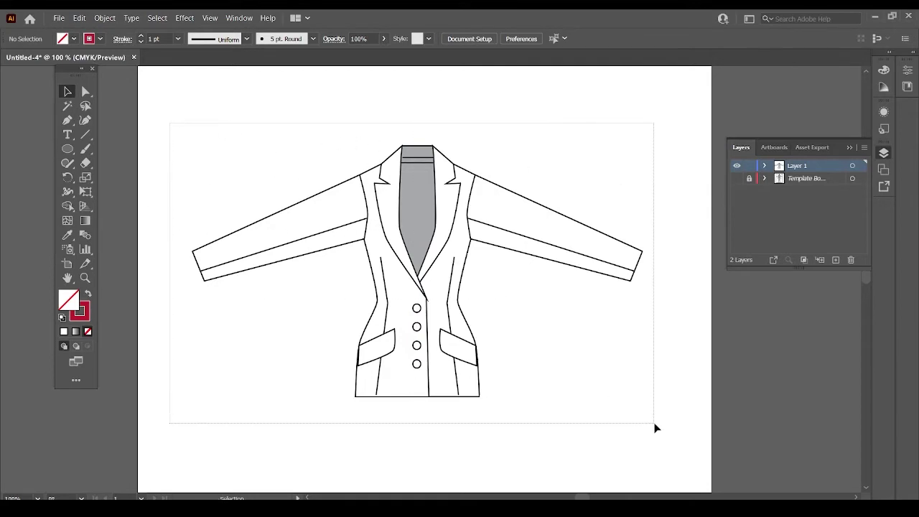
right_click(435, 267)
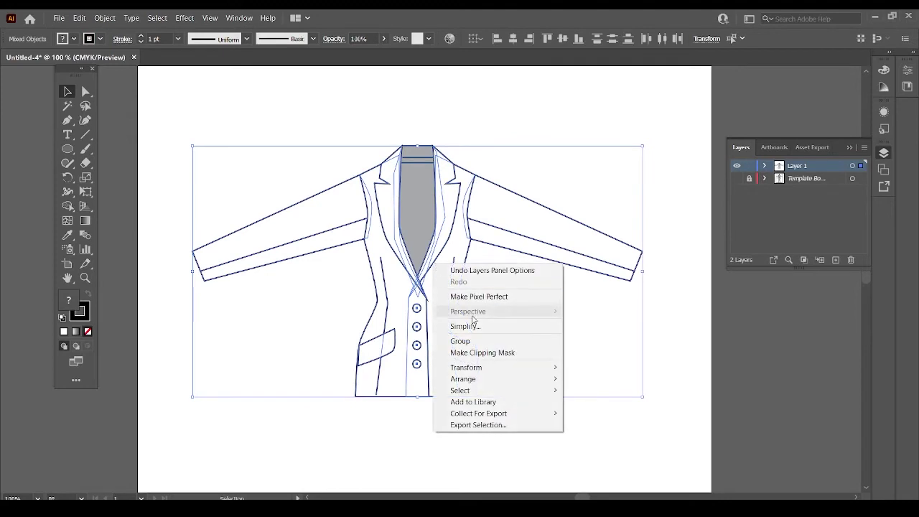
left_click(487, 343)
left_click(664, 357)
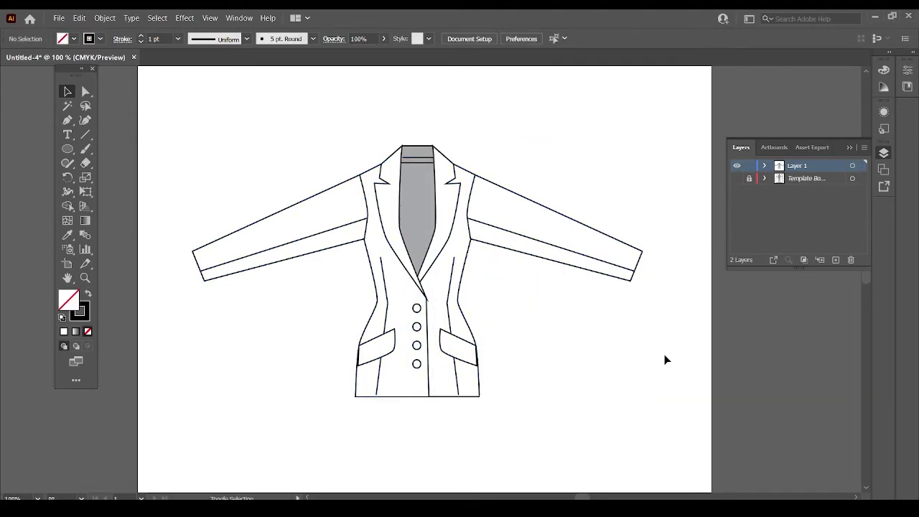
scroll(610, 370, "down", 1)
scroll(575, 377, "right", 1)
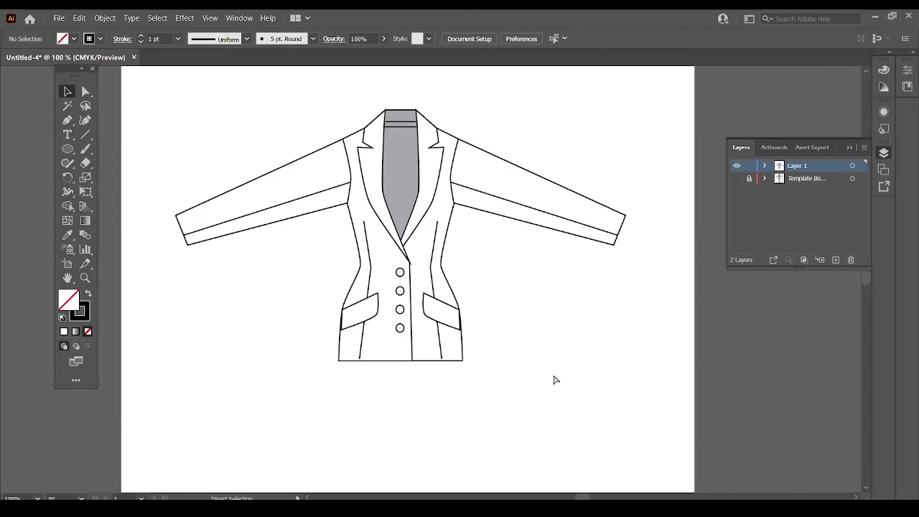
Zoom out and duplicate the grouped jacket with copy and paste
key("ctrl+minus")
left_click_drag(550, 379, 501, 336)
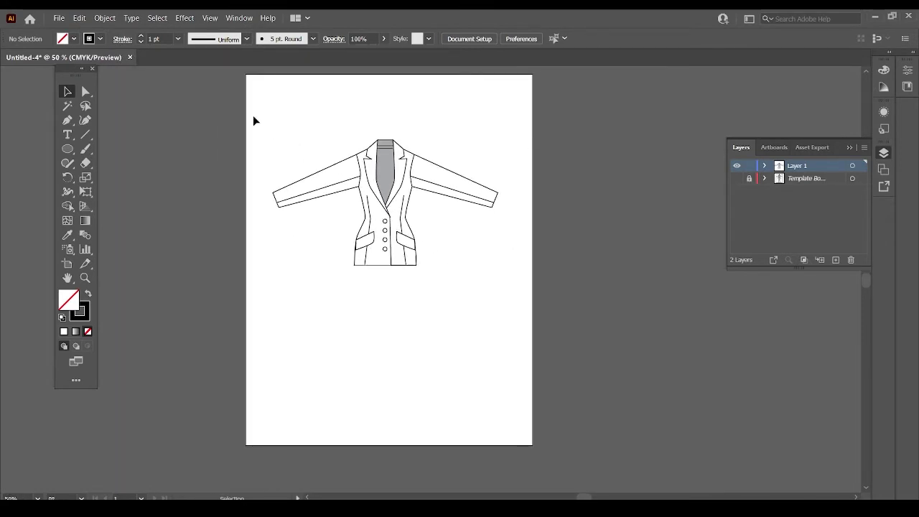
left_click_drag(253, 121, 510, 296)
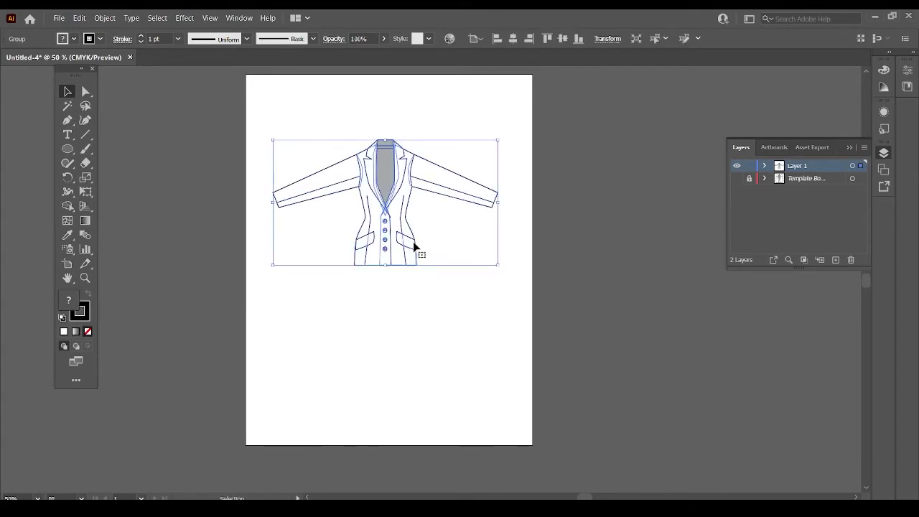
key("ctrl+c")
left_click(446, 335)
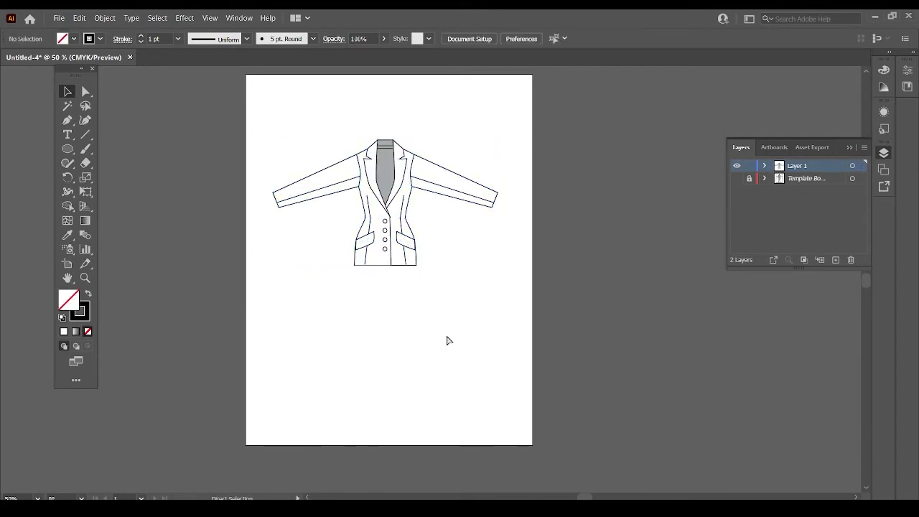
key("ctrl+v")
Stack the copy below the original jacket and fine-tune both positions
left_click_drag(431, 296, 401, 364)
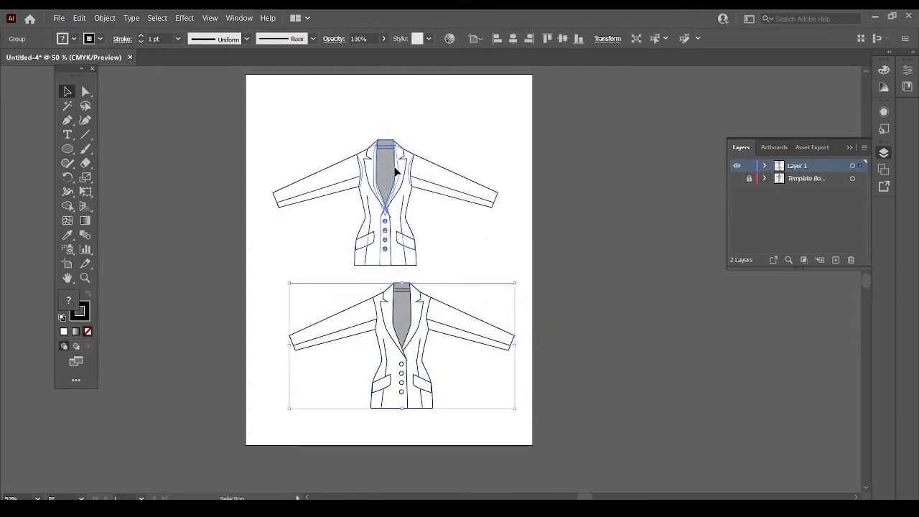
left_click_drag(395, 171, 379, 136)
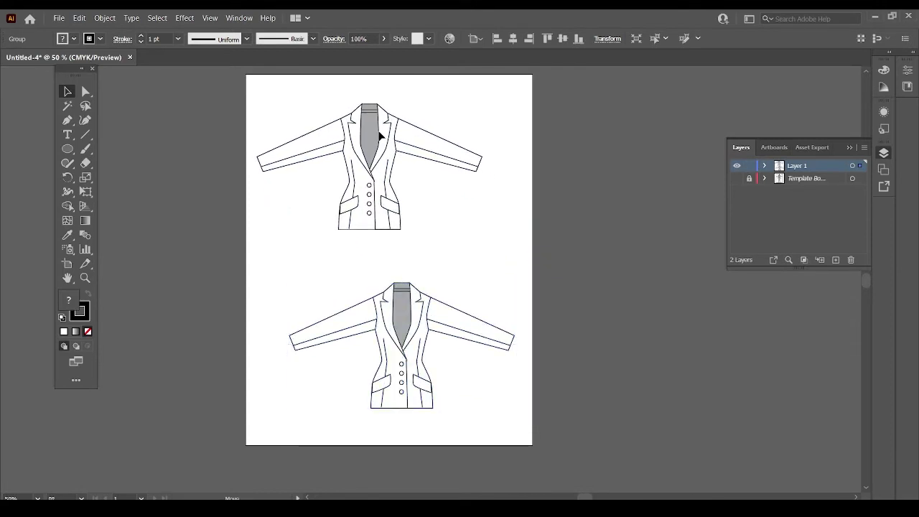
left_click_drag(414, 315, 399, 291)
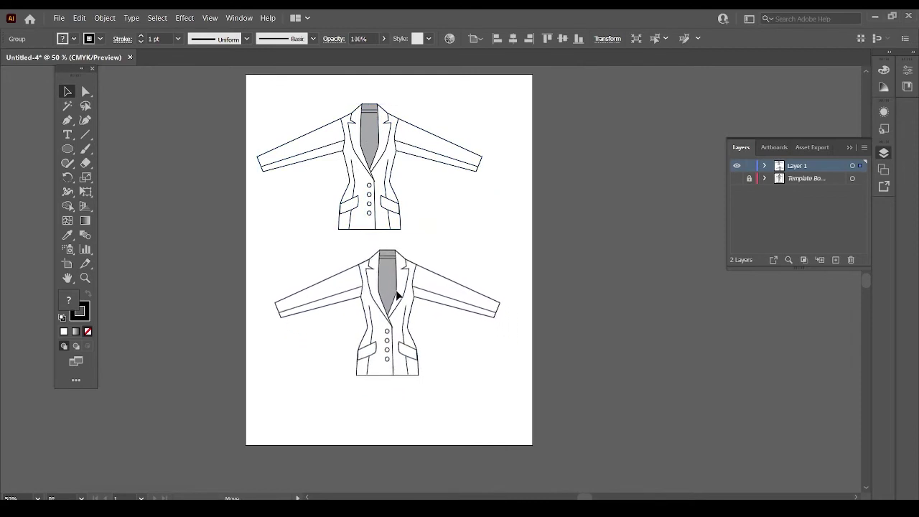
left_click_drag(400, 293, 396, 300)
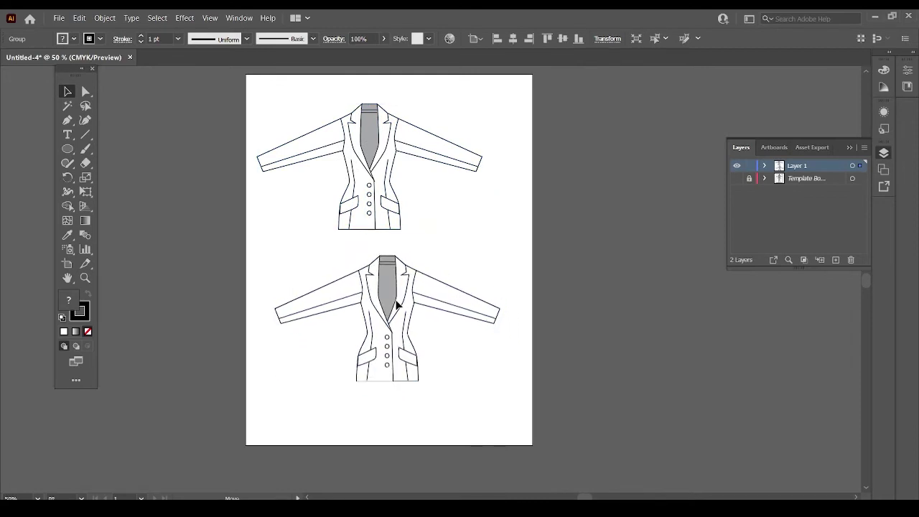
left_click(453, 261)
Move the "Front" label closer above the top jacket
left_click(67, 134)
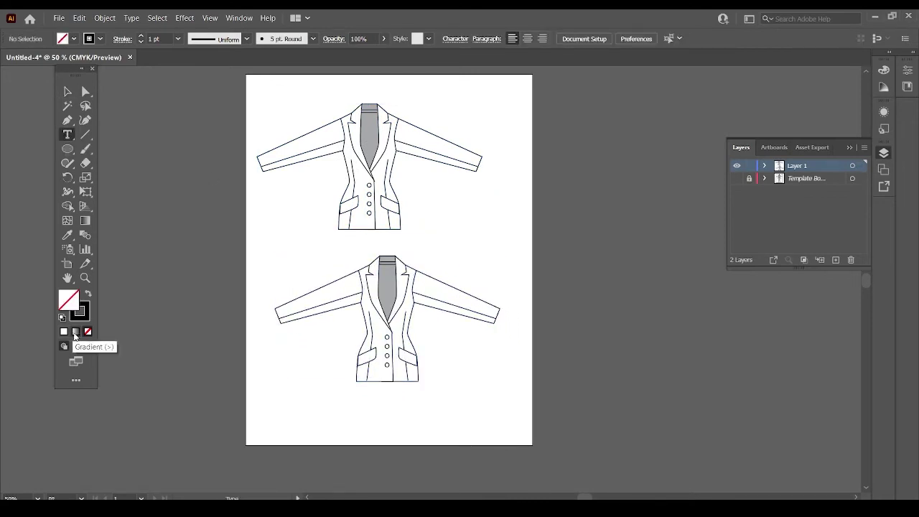
left_click(284, 103)
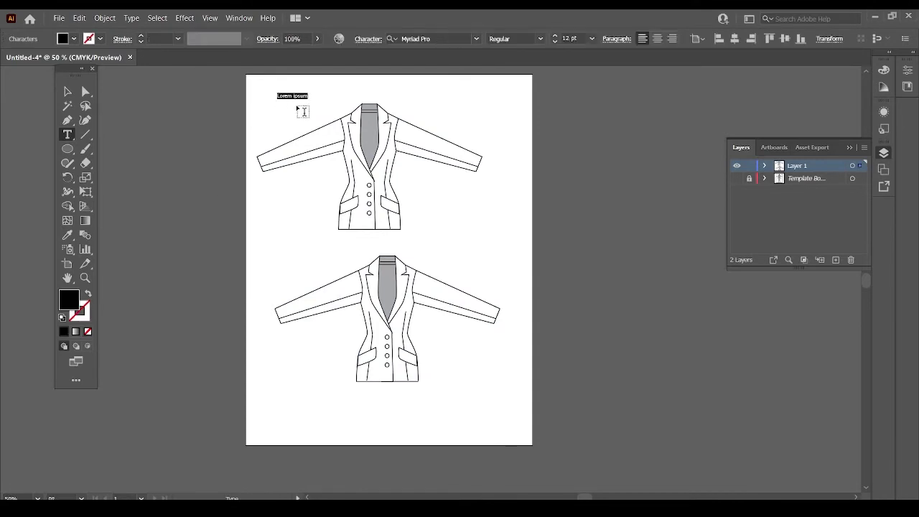
key("BackSpace")
type("Front")
left_click(67, 92)
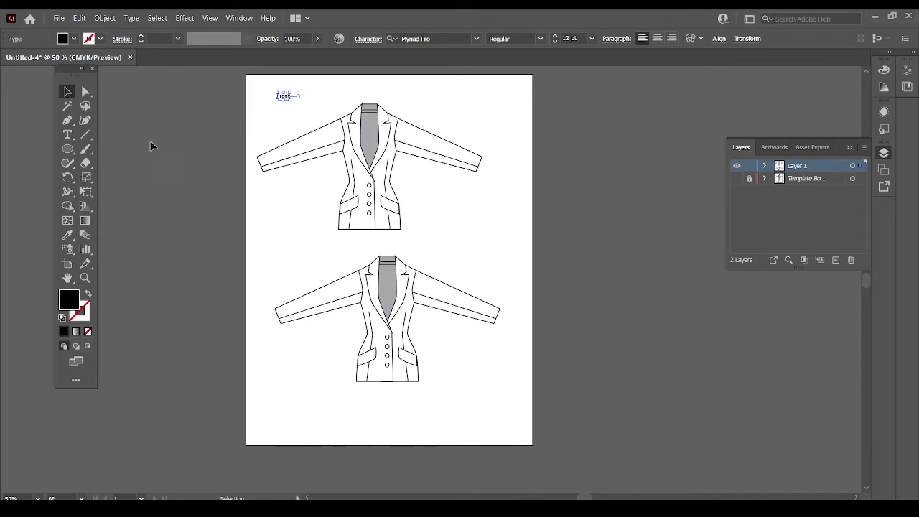
left_click(150, 141)
left_click_drag(286, 98, 310, 115)
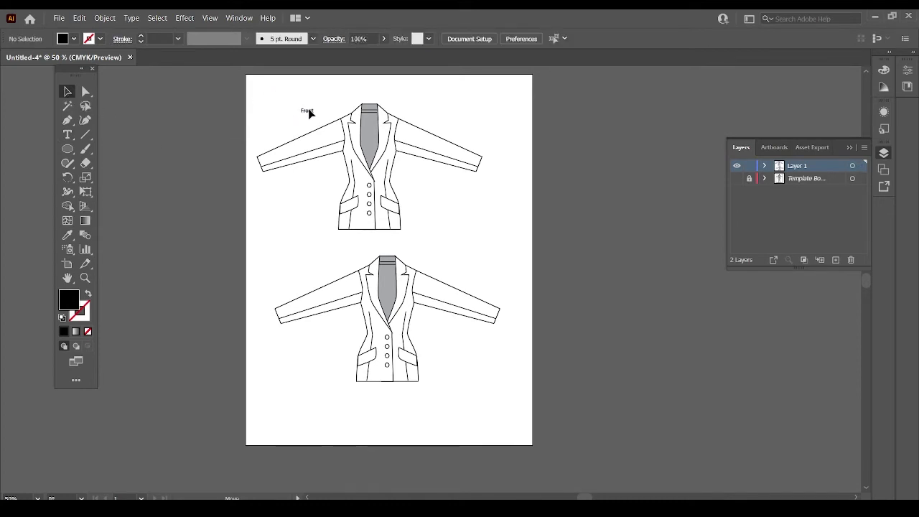
left_click(304, 207)
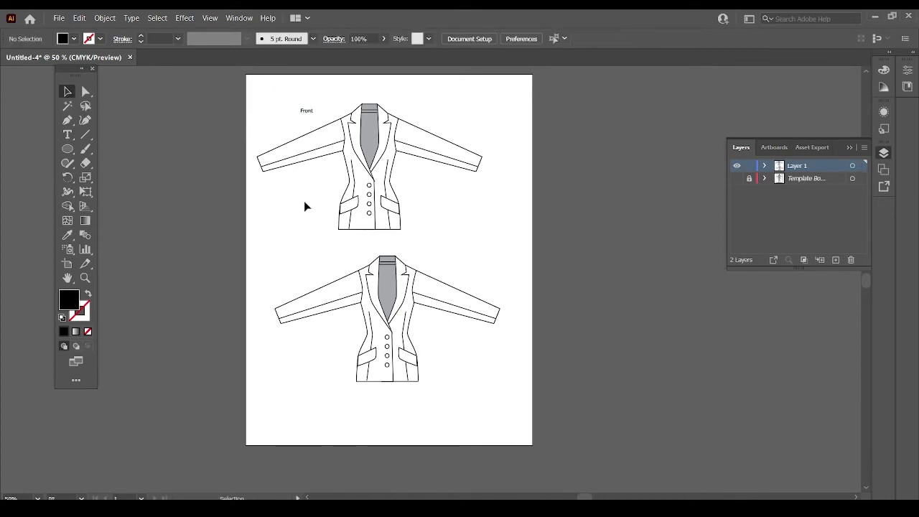
Add a "Back" label beside the lower jacket and nudge it into place
left_click(66, 134)
left_click(304, 270)
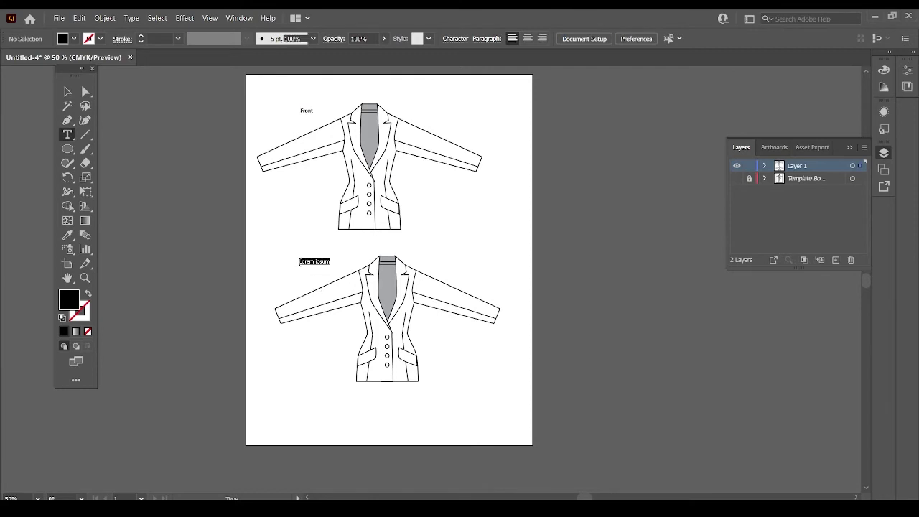
type("Back")
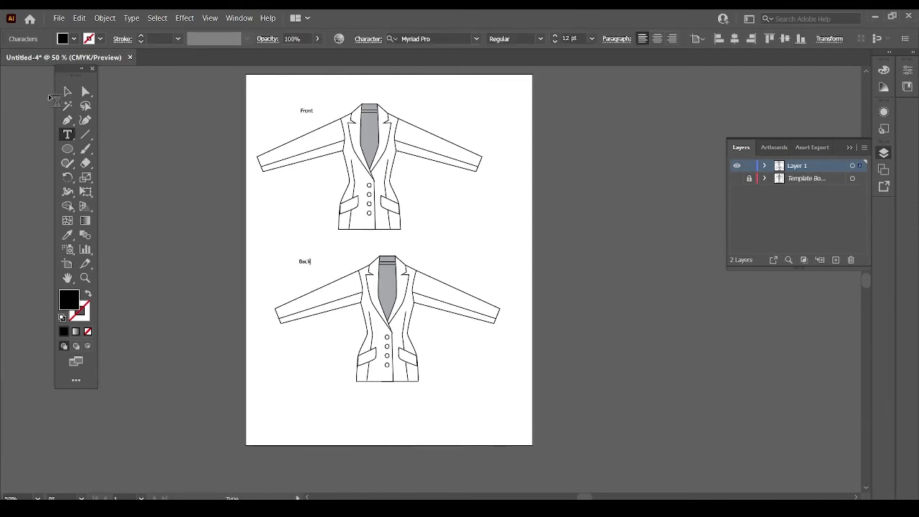
left_click(67, 92)
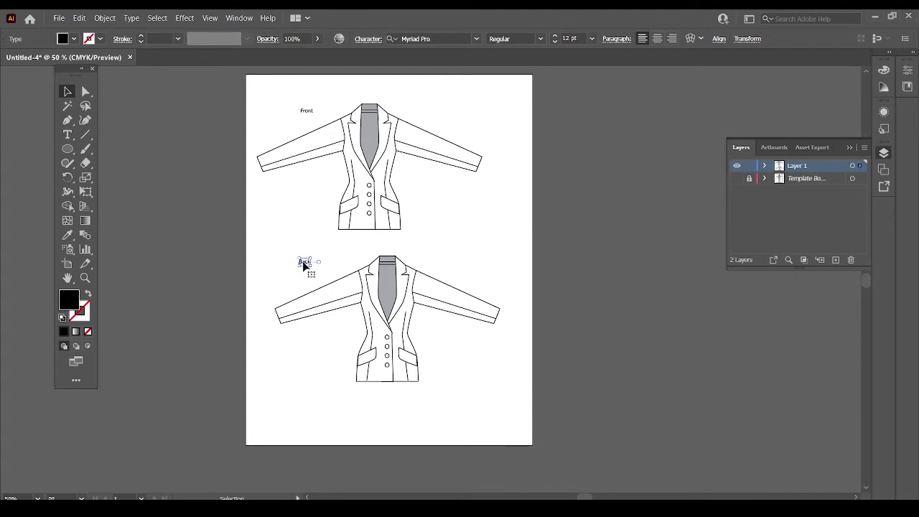
left_click_drag(307, 272, 311, 272)
left_click(237, 273)
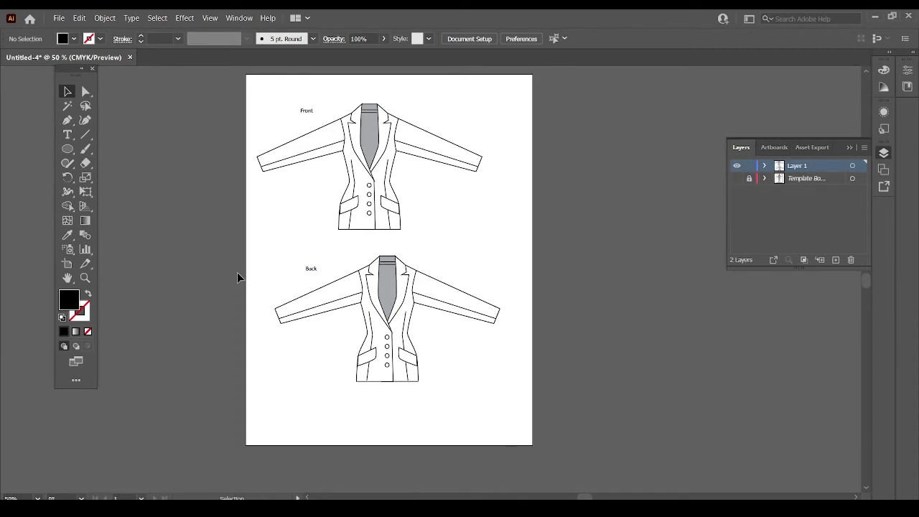
Zoom in on the lower jacket and ungroup it
key("a")
key("ctrl+1")
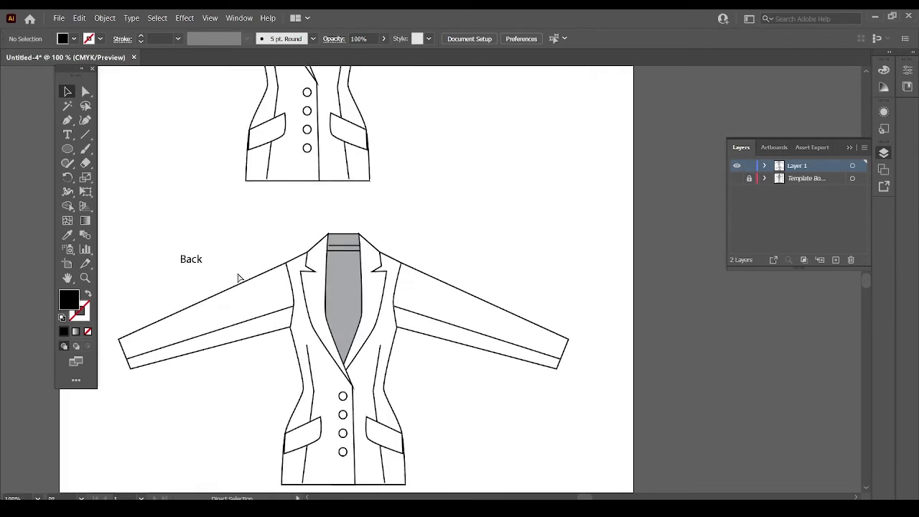
left_click_drag(314, 292, 319, 239)
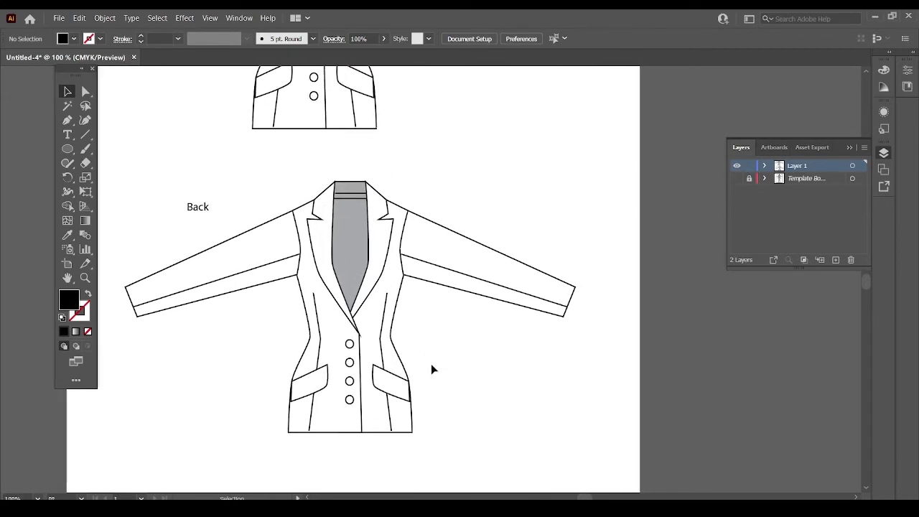
left_click_drag(431, 364, 436, 342)
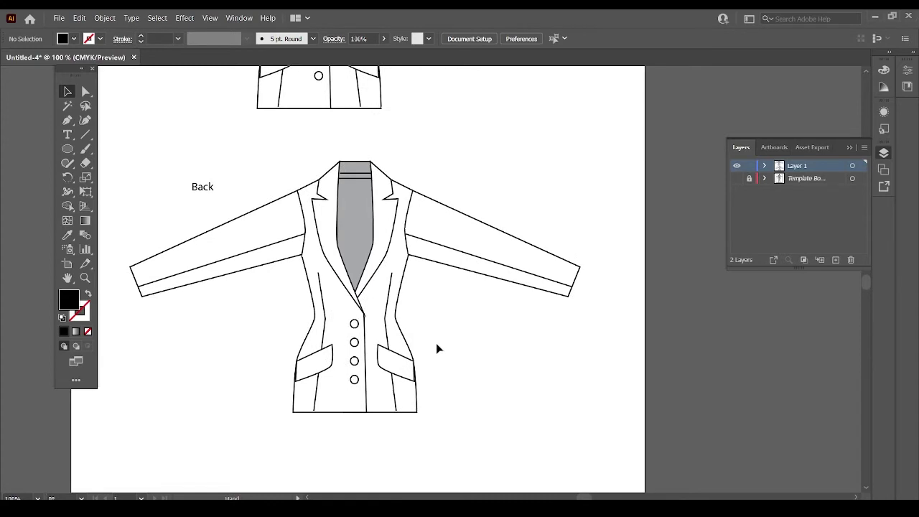
left_click(354, 343)
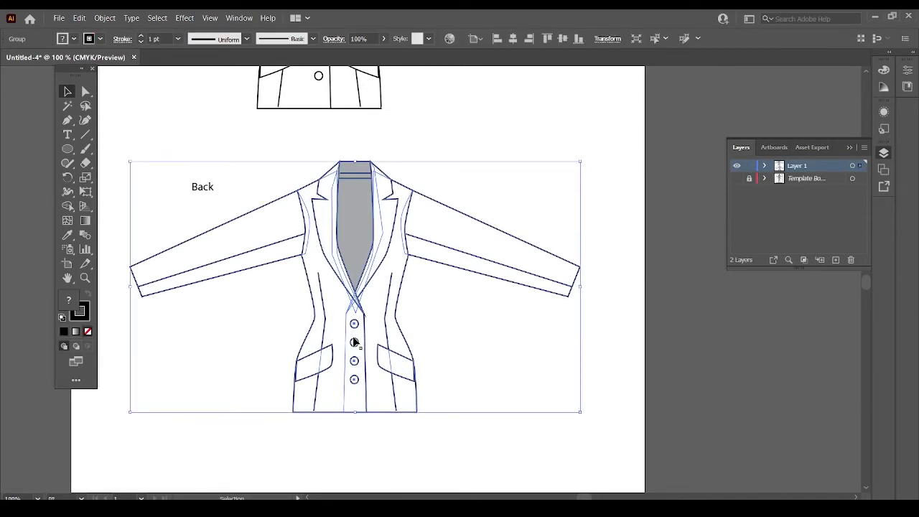
right_click(351, 302)
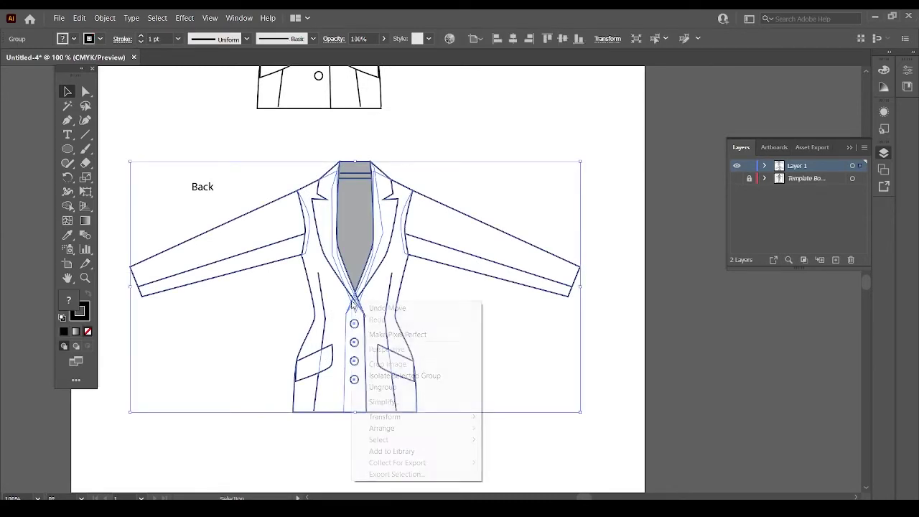
left_click(383, 387)
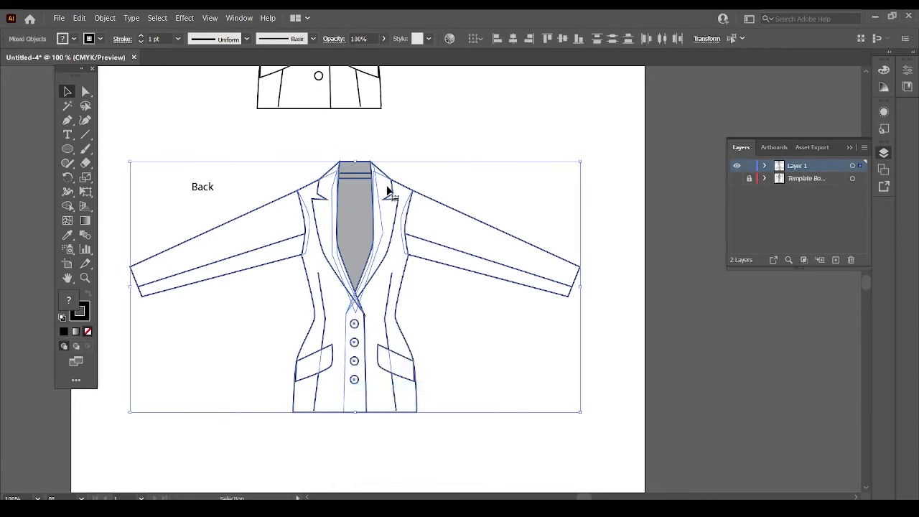
Ungroup the jacket's left half and delete the four buttons
left_click(425, 163)
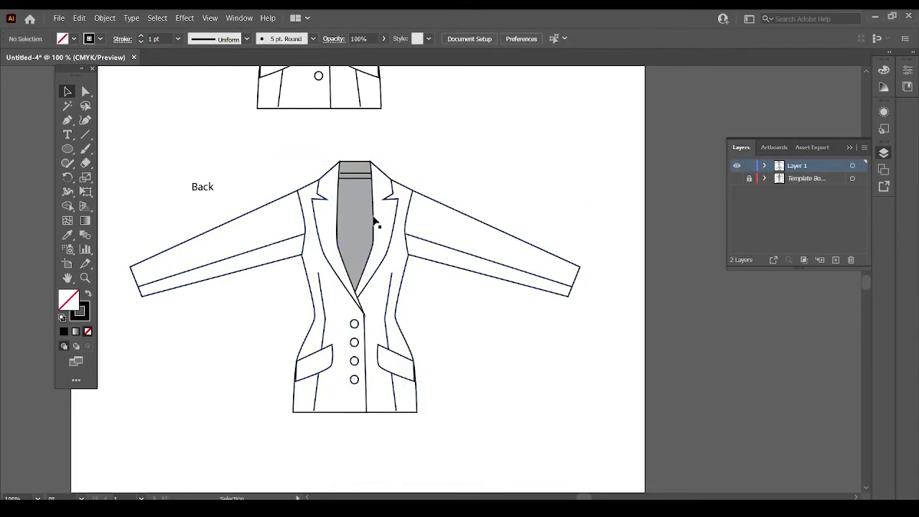
left_click(371, 216)
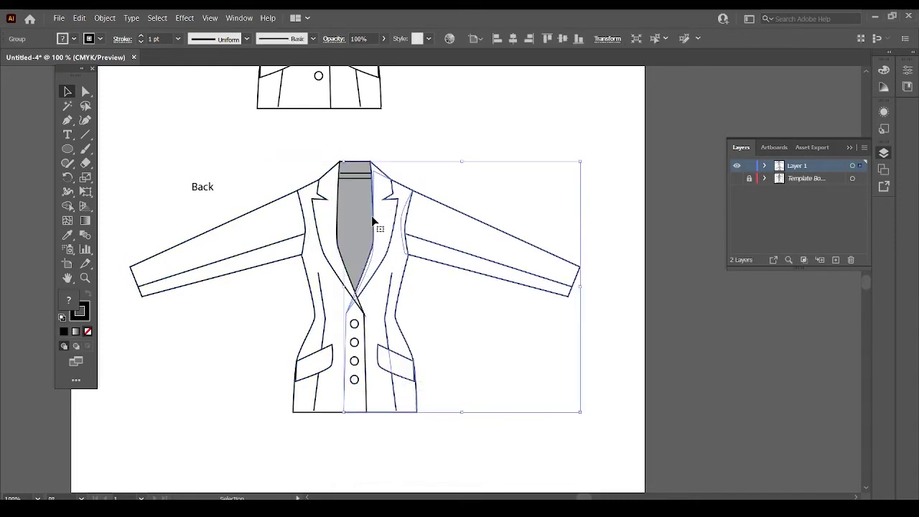
left_click(351, 349)
right_click(351, 349)
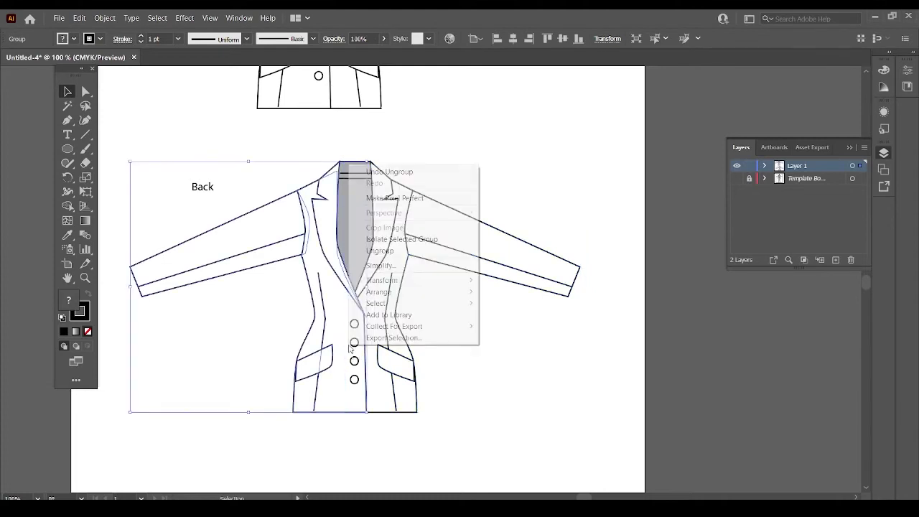
left_click(406, 251)
left_click(470, 153)
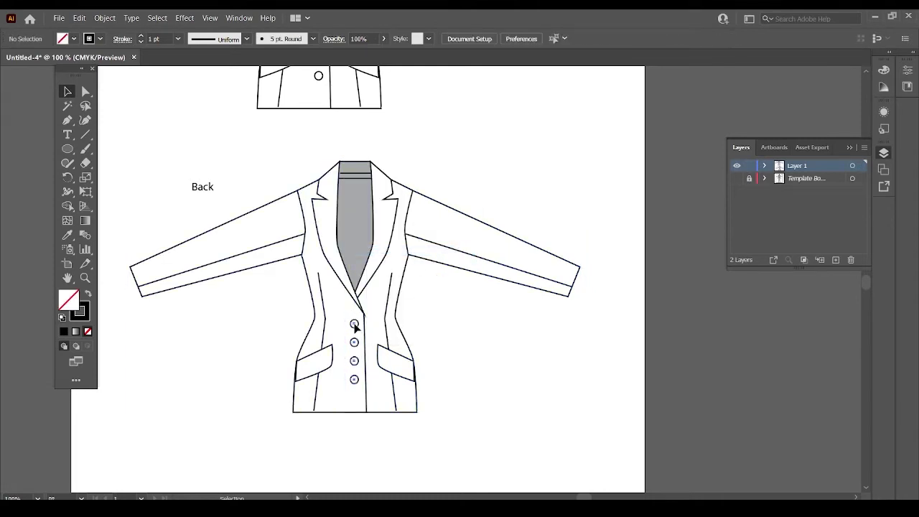
left_click(355, 324)
key("Delete")
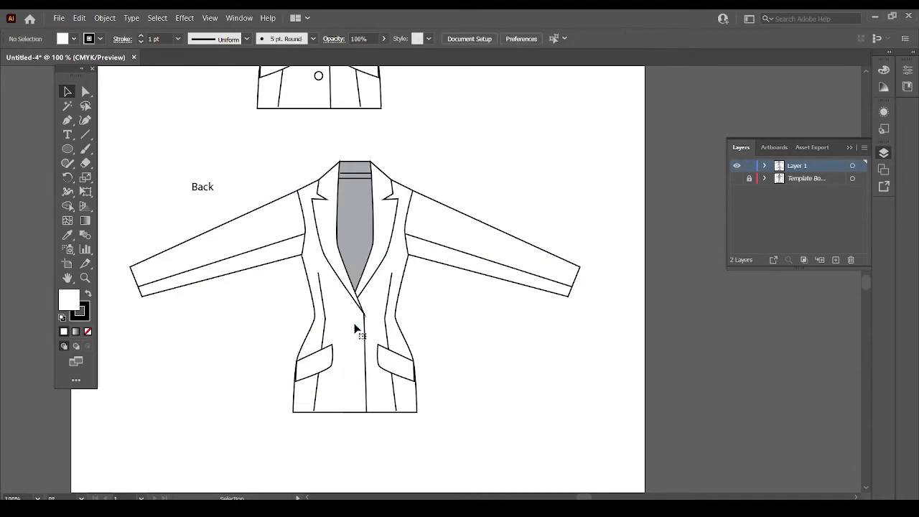
Delete the left and right pocket flaps, ungrouping the right half as needed
left_click(332, 364)
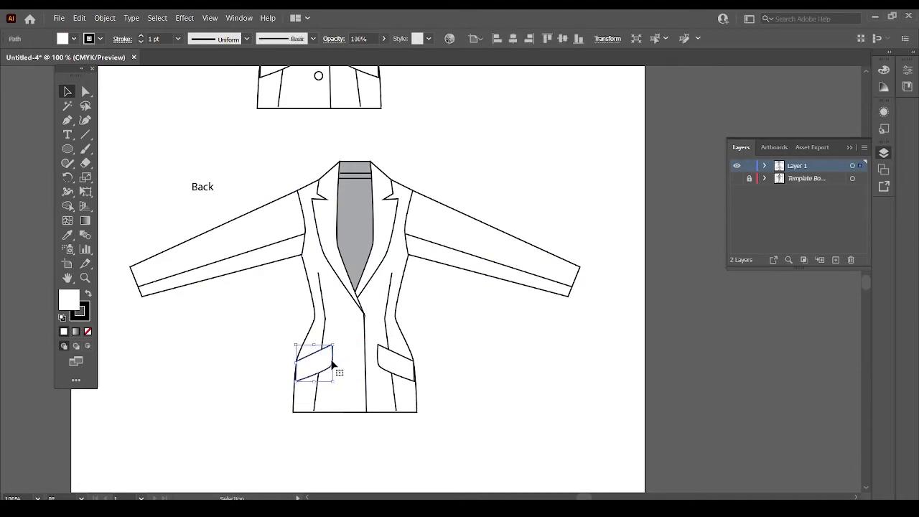
key("Delete")
left_click(386, 364)
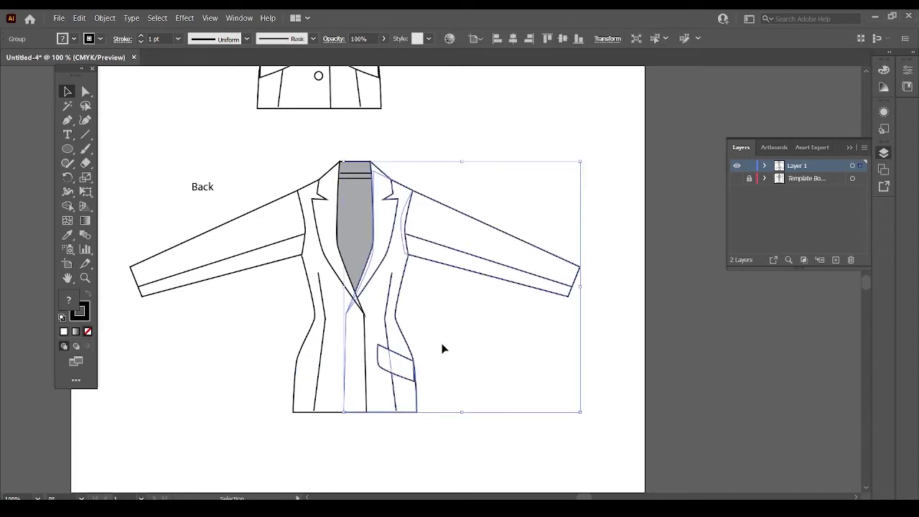
right_click(411, 348)
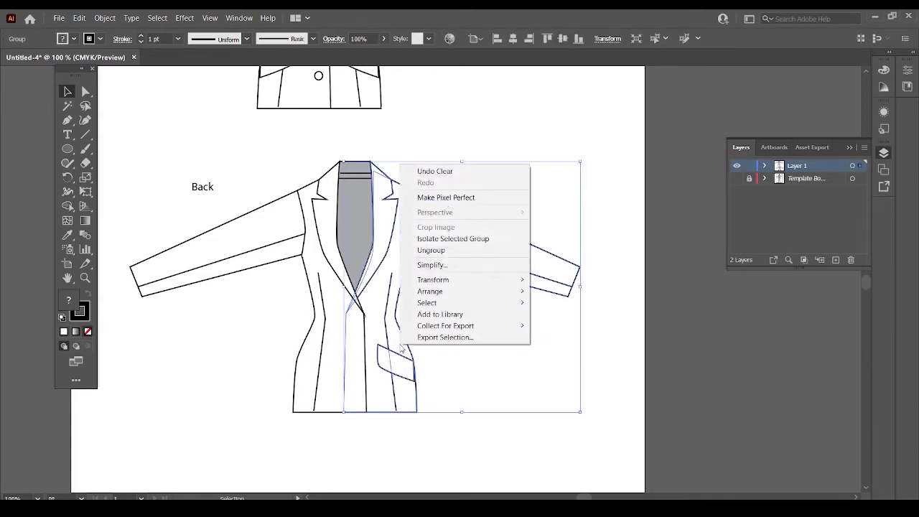
left_click(443, 252)
left_click(407, 440)
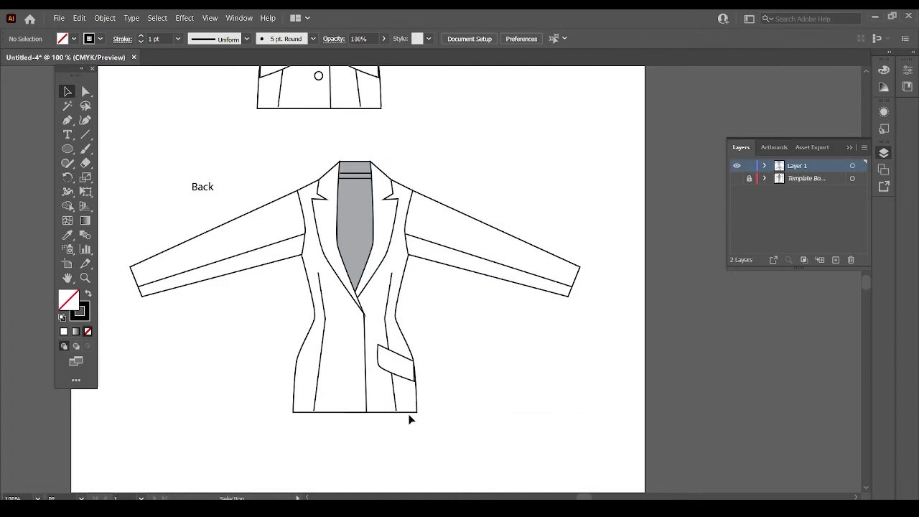
left_click(404, 365)
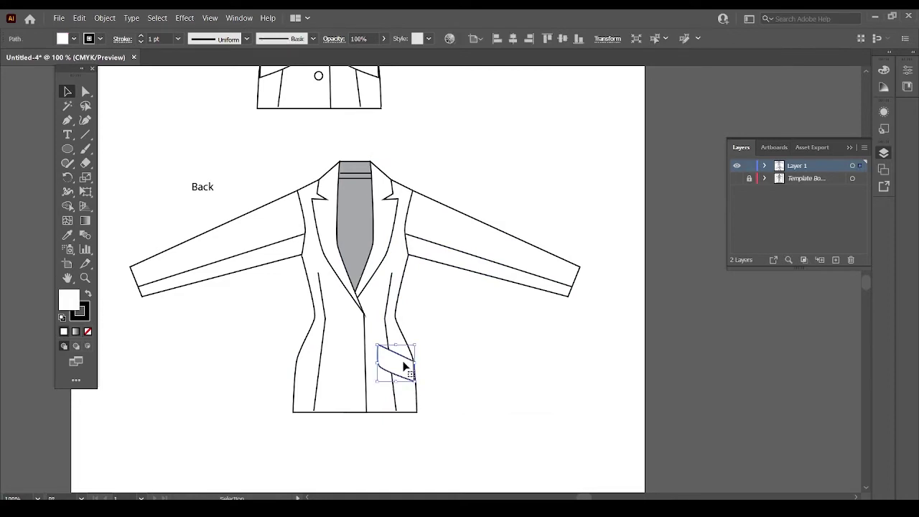
key("Delete")
left_click(386, 211)
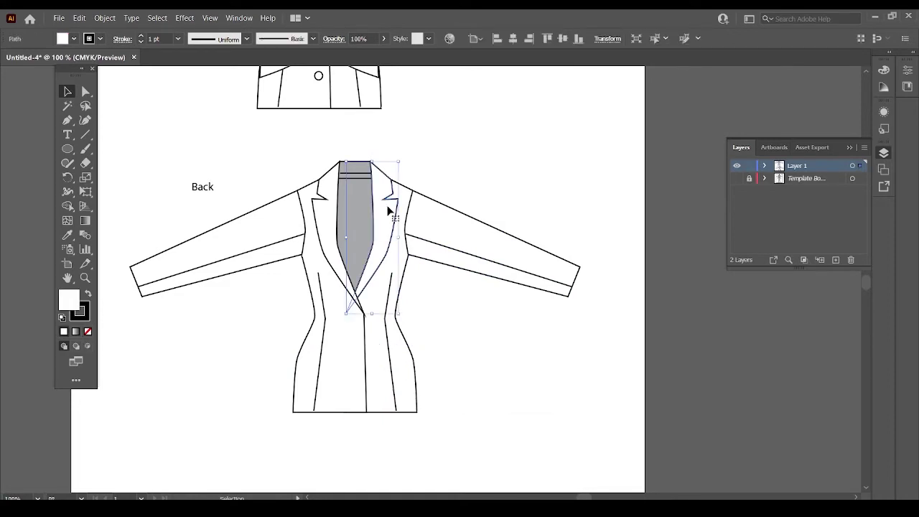
Delete the right lapel, front panel, sleeve, leftover sleeve line and front edge line
key("Delete")
left_click(409, 210)
key("Delete")
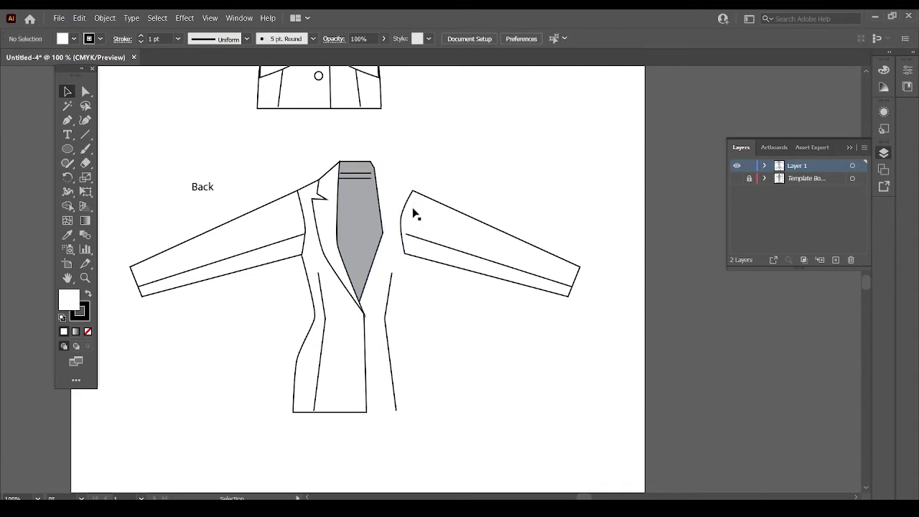
left_click(405, 226)
key("Delete")
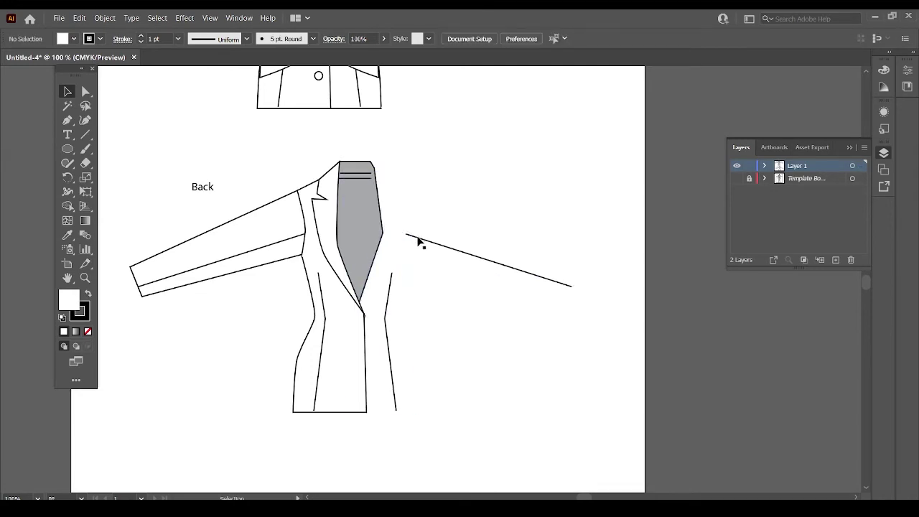
left_click(418, 239)
key("Delete")
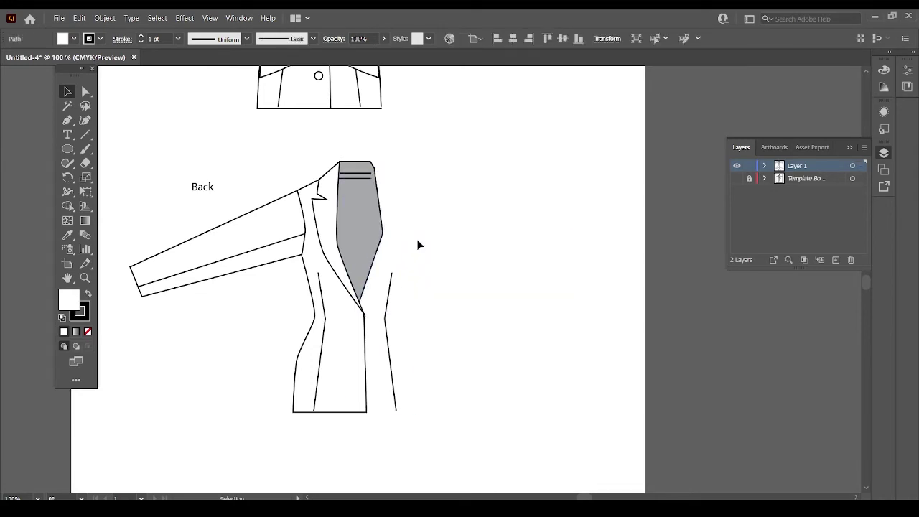
left_click(387, 303)
key("Delete")
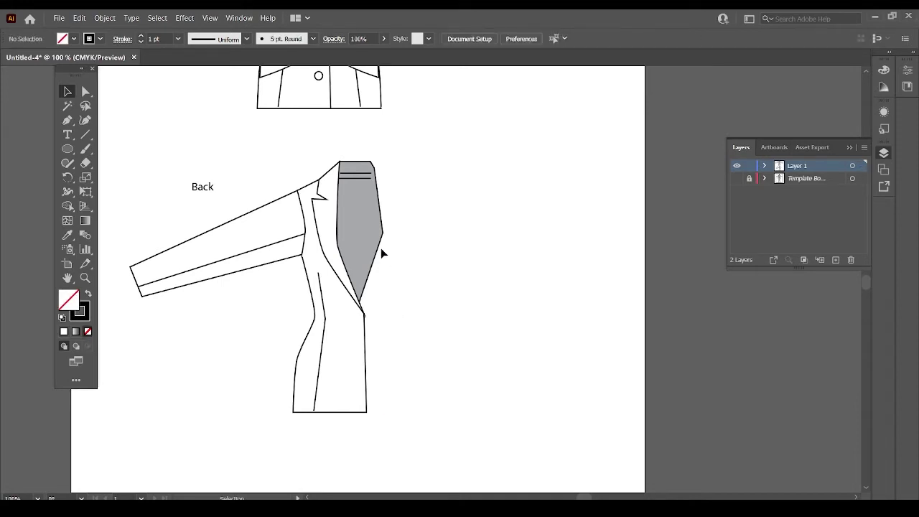
left_click(383, 244)
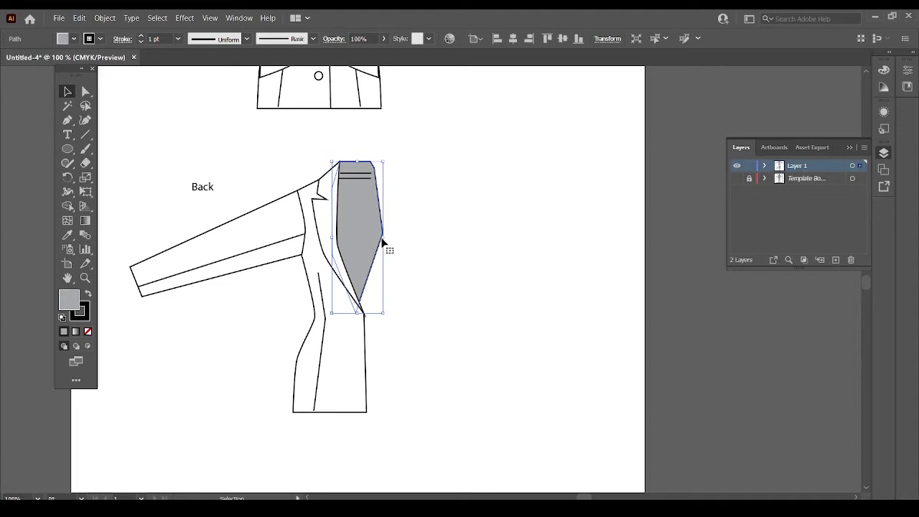
left_click(410, 245)
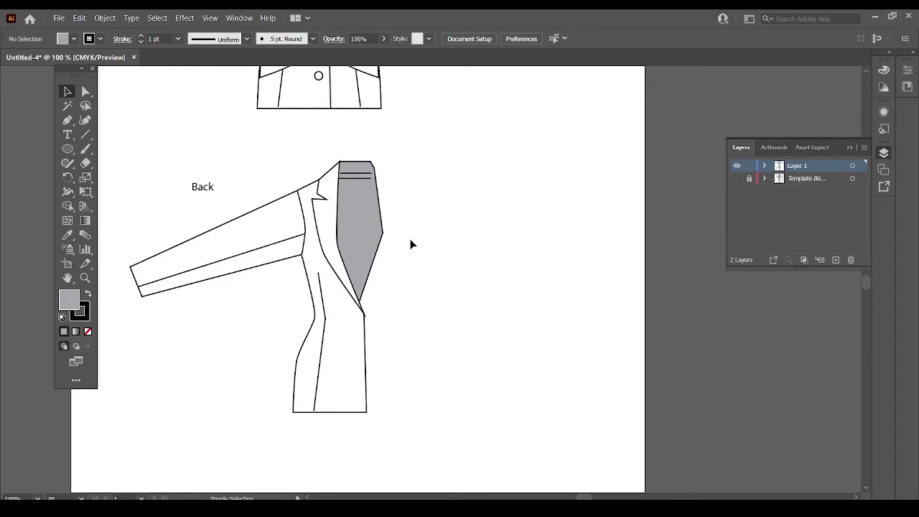
Draw a closed four-corner white collar band with black stroke across the top of the back neckline
key("p")
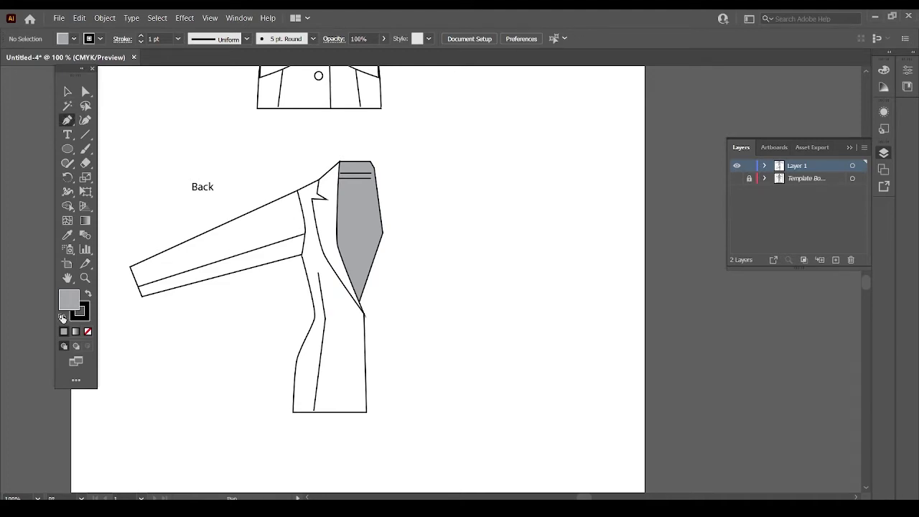
left_click(62, 317)
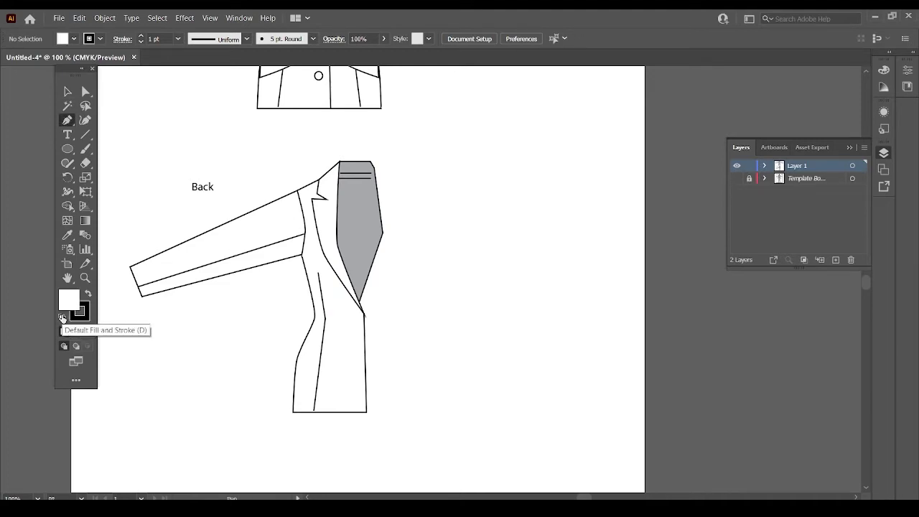
left_click(372, 159)
left_click(339, 159)
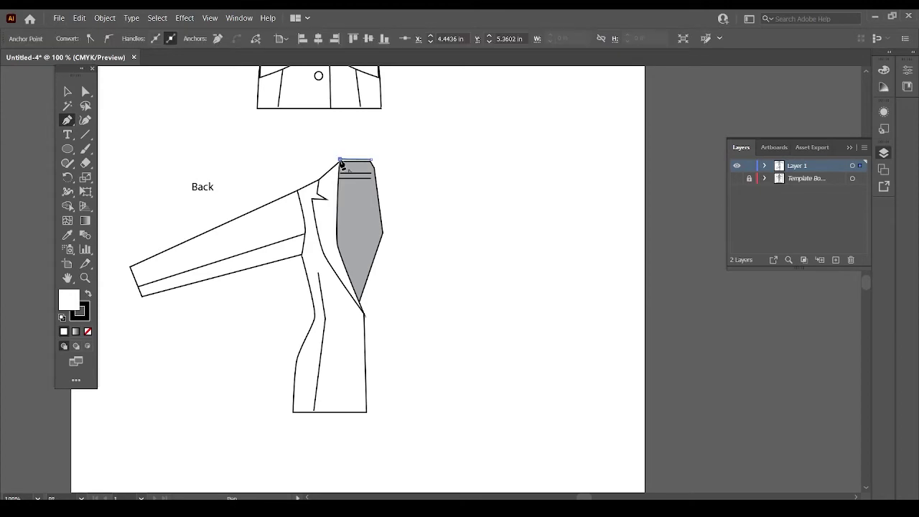
left_click(316, 180)
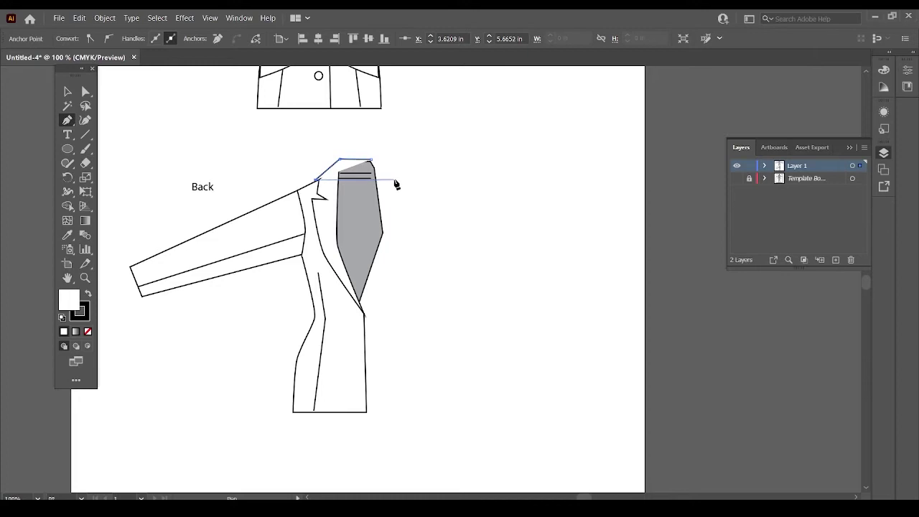
left_click(394, 178)
left_click(372, 160)
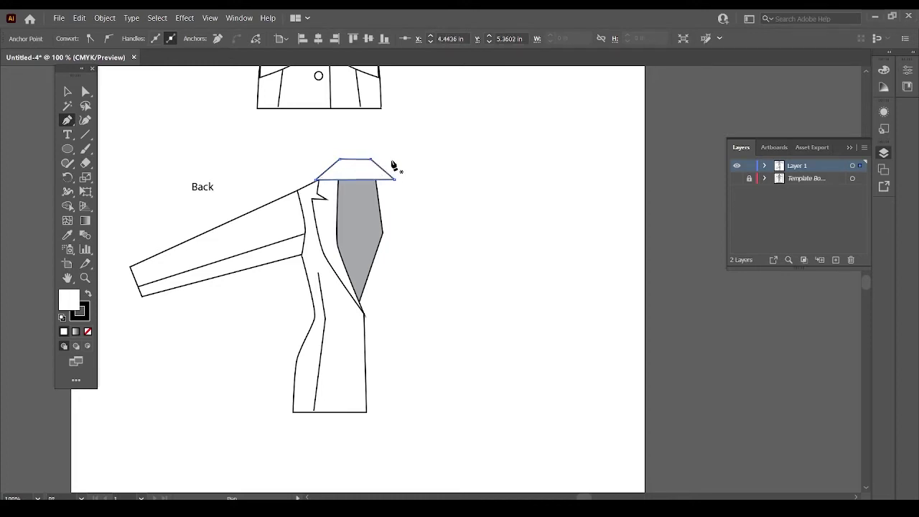
left_click(393, 165, "ctrl")
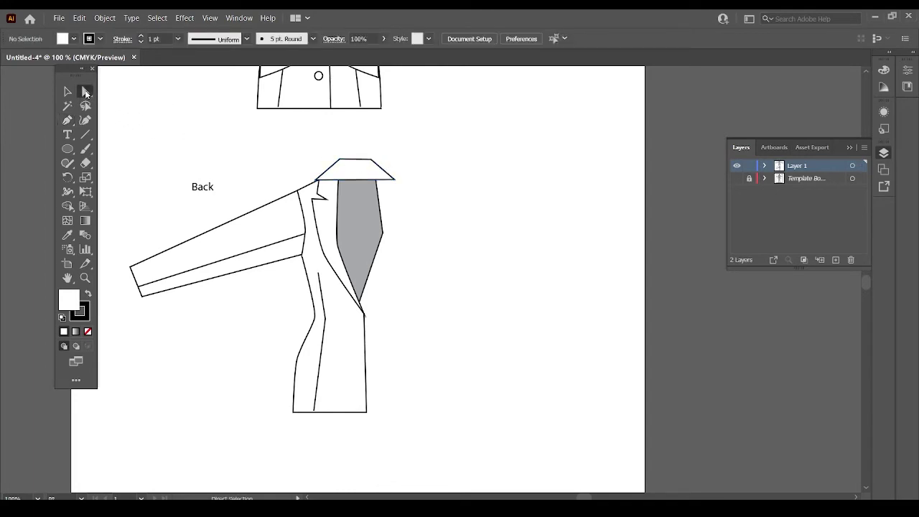
Delete the grey lapel shape and its lapel outline from the back view
left_click(85, 91)
left_click(364, 210)
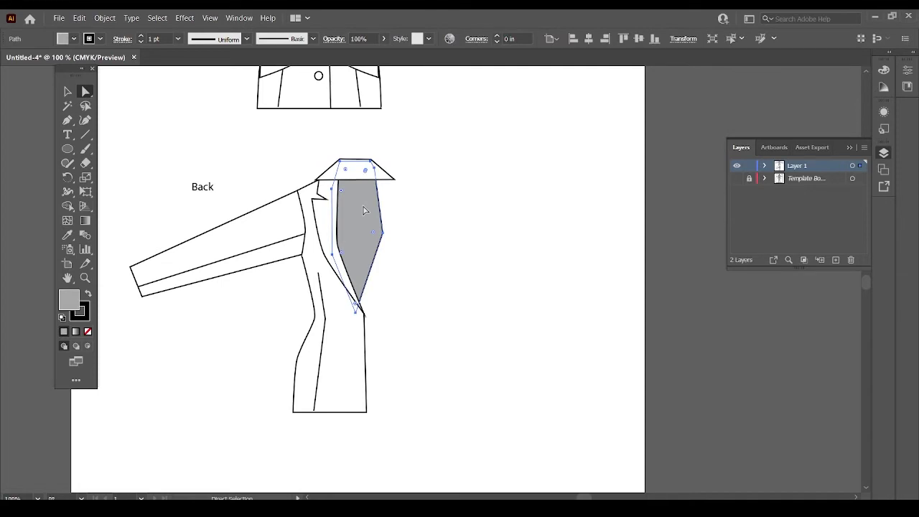
key("Delete")
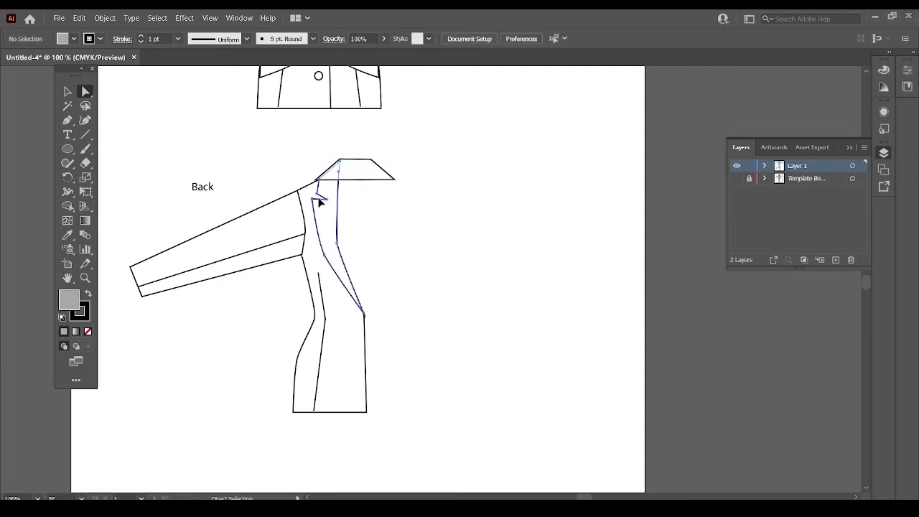
left_click(320, 203)
key("Delete")
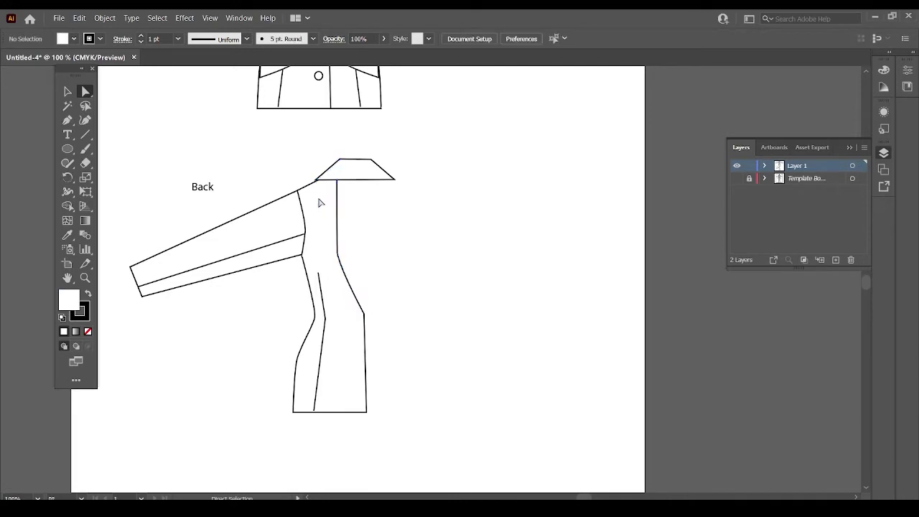
Delete the inner body seam and the diagonal sleeve seam, leaving the back body outline selected
left_click(319, 288)
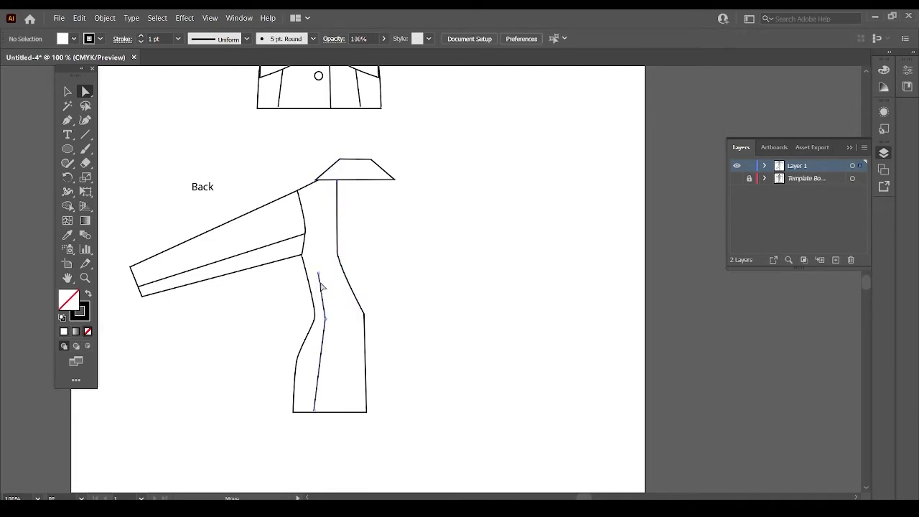
key("Delete")
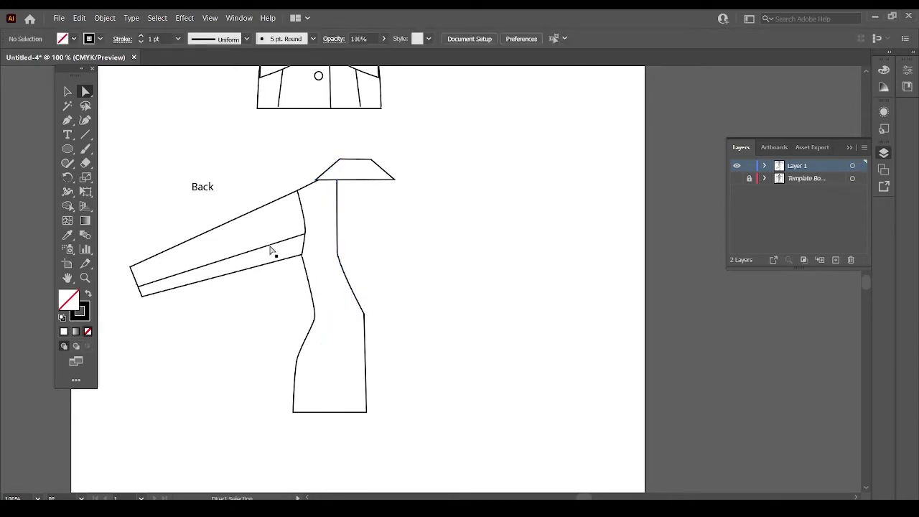
left_click(272, 248)
key("Delete")
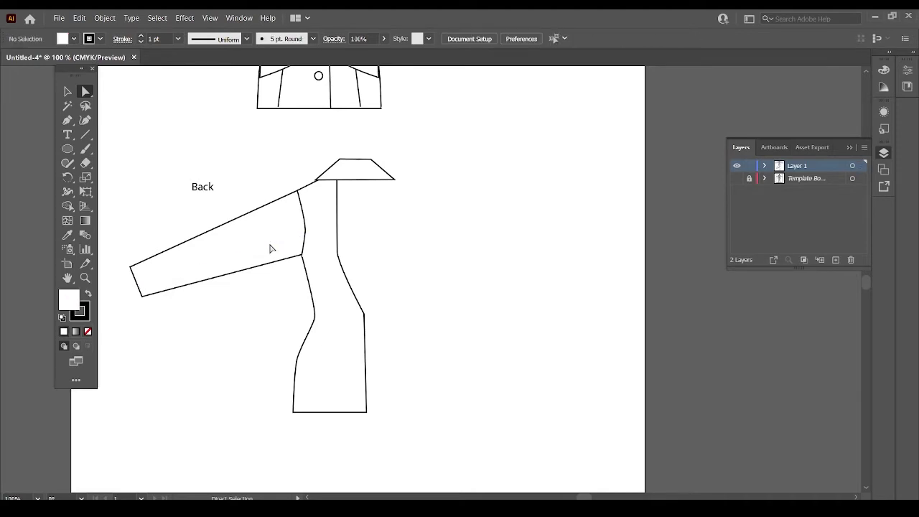
left_click(339, 217)
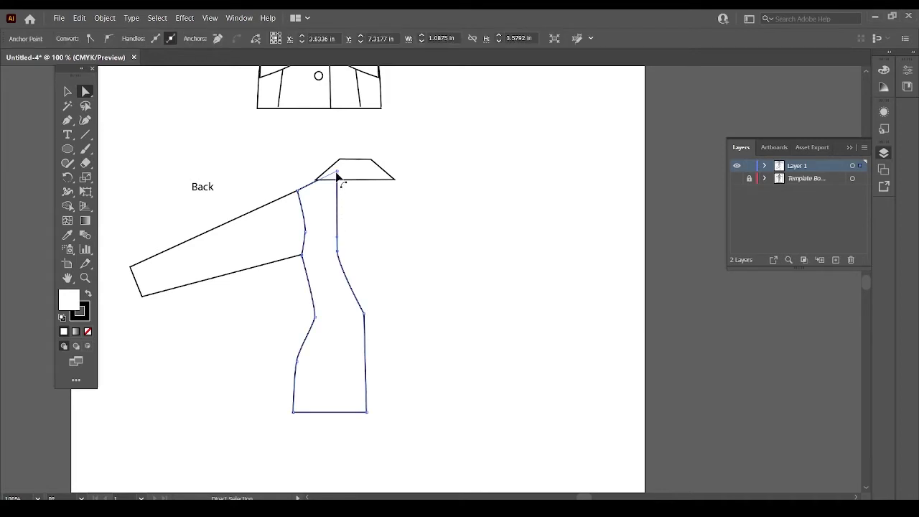
Drag the centre-back anchors so the back's centre edge runs straight up to the collar
left_click(337, 256)
left_click_drag(337, 256, 363, 249)
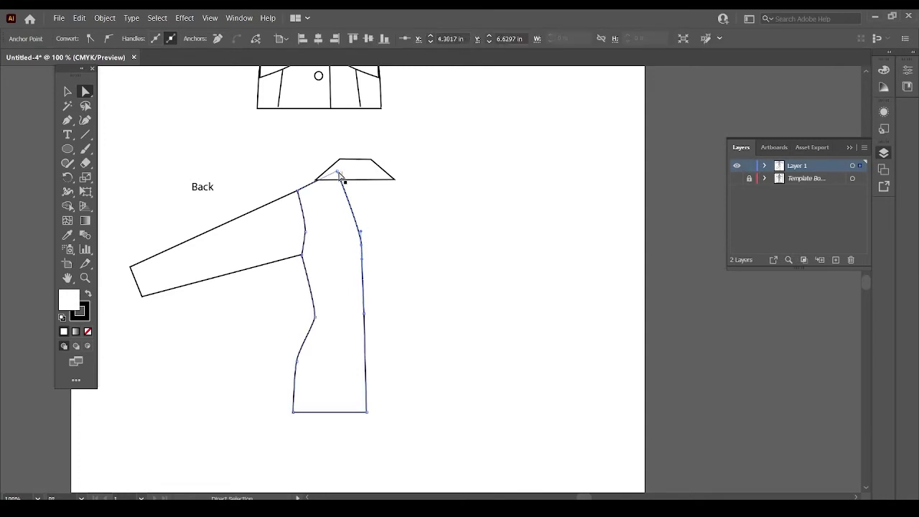
left_click_drag(361, 229, 358, 178)
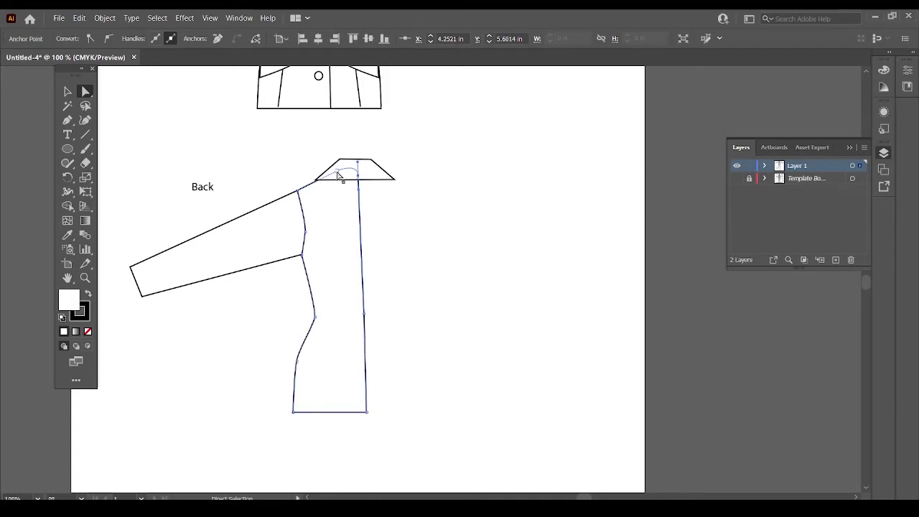
Remove the collar band's top anchor with the Delete Anchor Point tool to flatten its top
left_click_drag(67, 120, 123, 144)
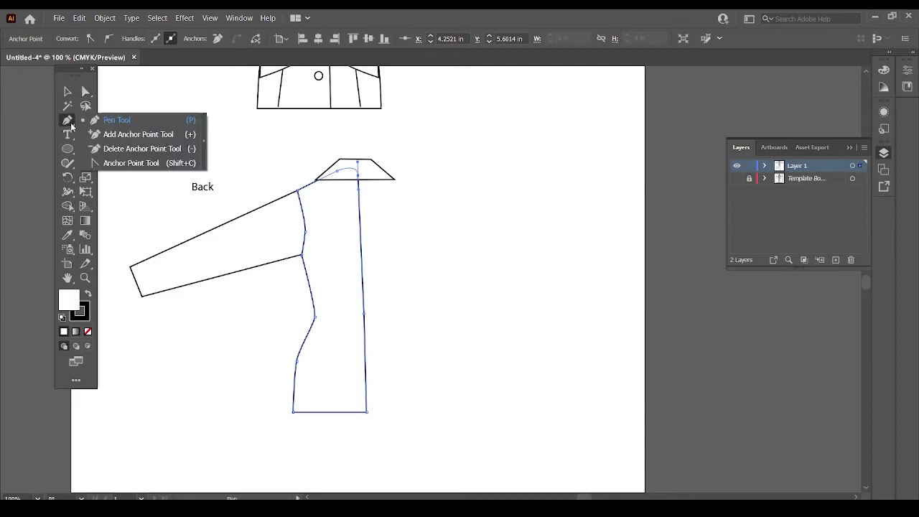
left_click(128, 149)
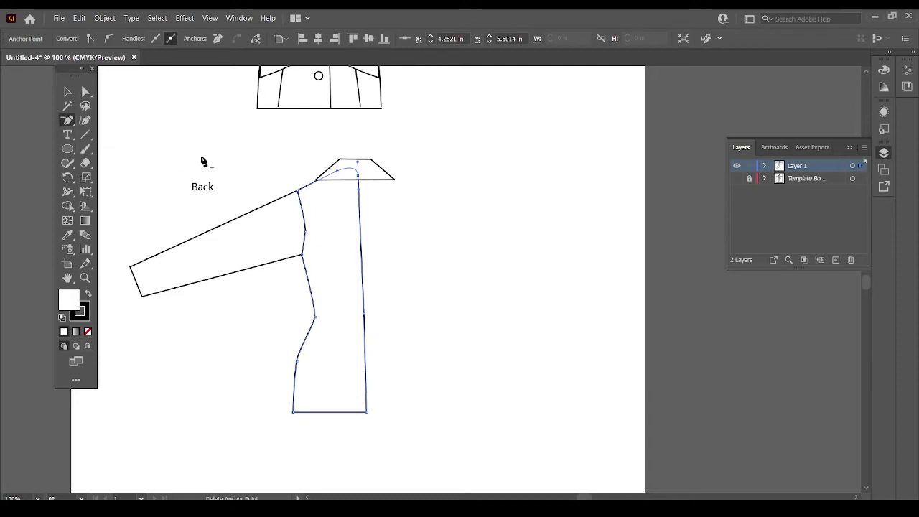
left_click(359, 179)
key("a")
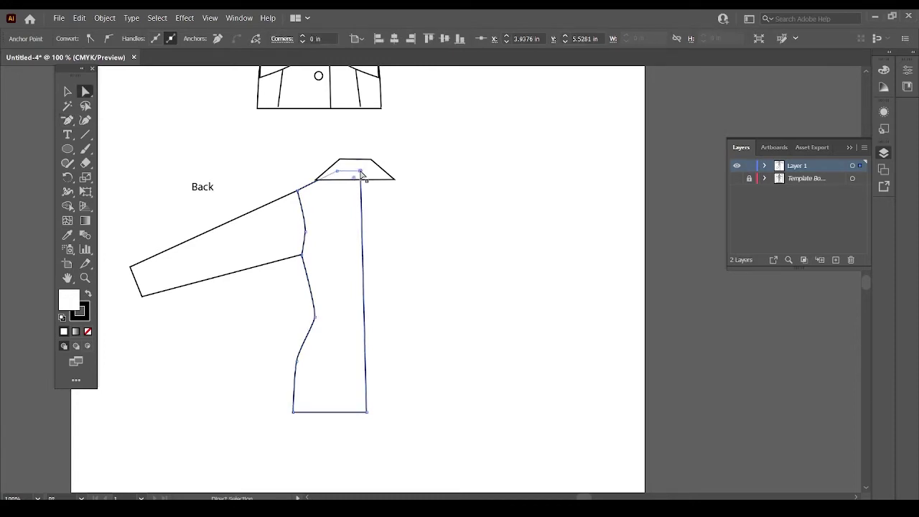
left_click(426, 222)
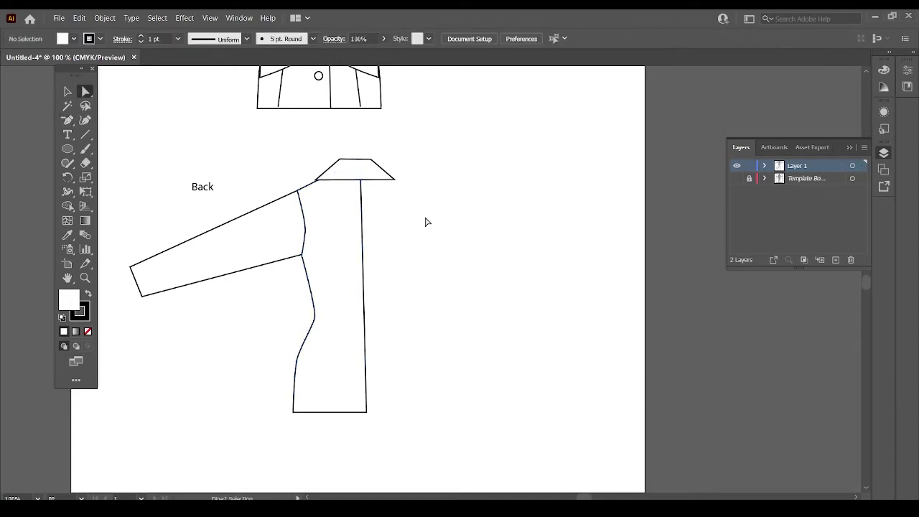
Show the hidden croquis template again and zoom out to the whole artboard
key("ctrl+shift+w")
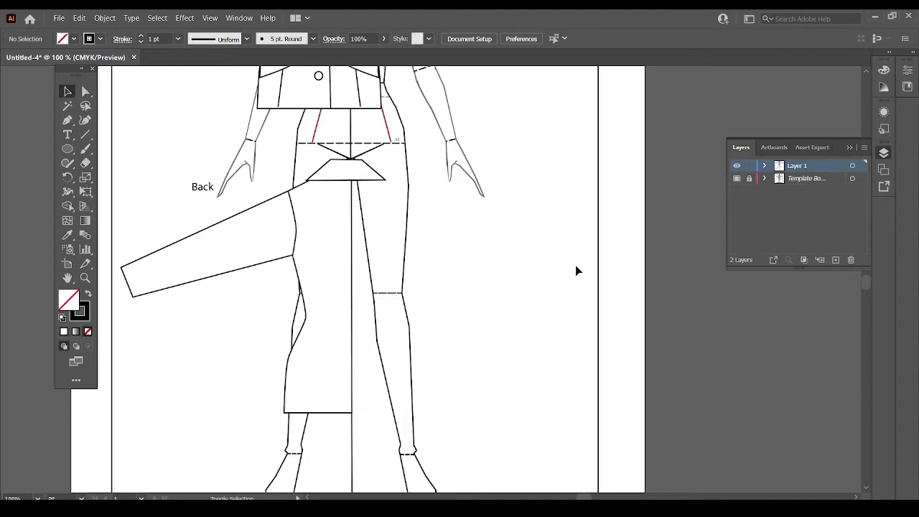
key("v")
key("ctrl+minus")
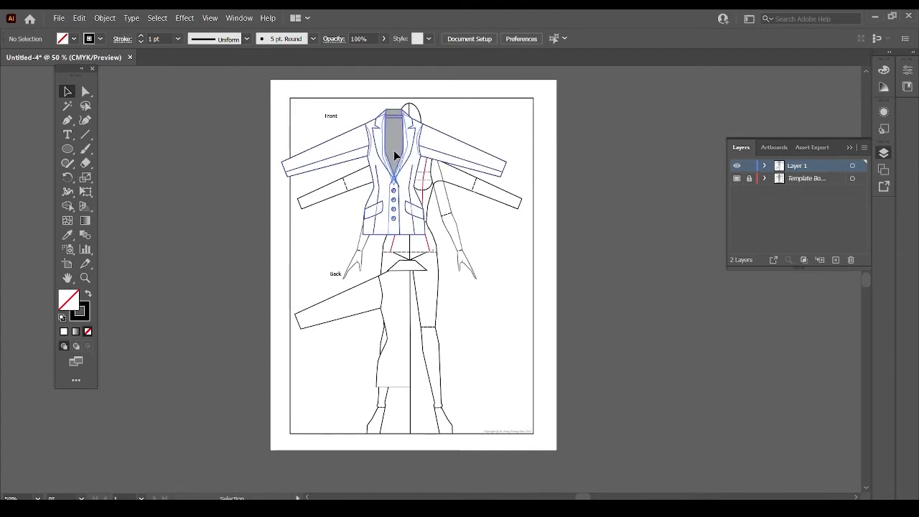
Move the front jacket beside the artboard and set the half back sleeve and body onto the croquis torso
left_click_drag(394, 150, 583, 274)
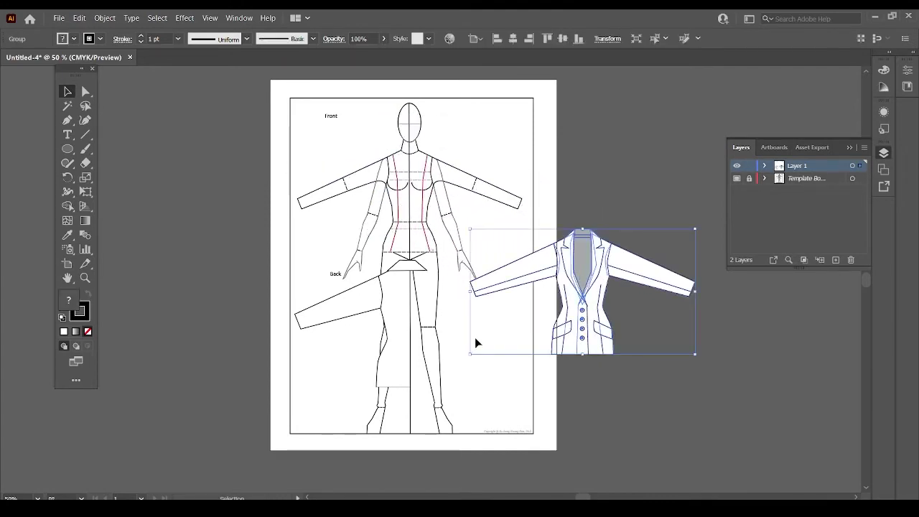
left_click(344, 289)
left_click_drag(286, 251, 437, 410)
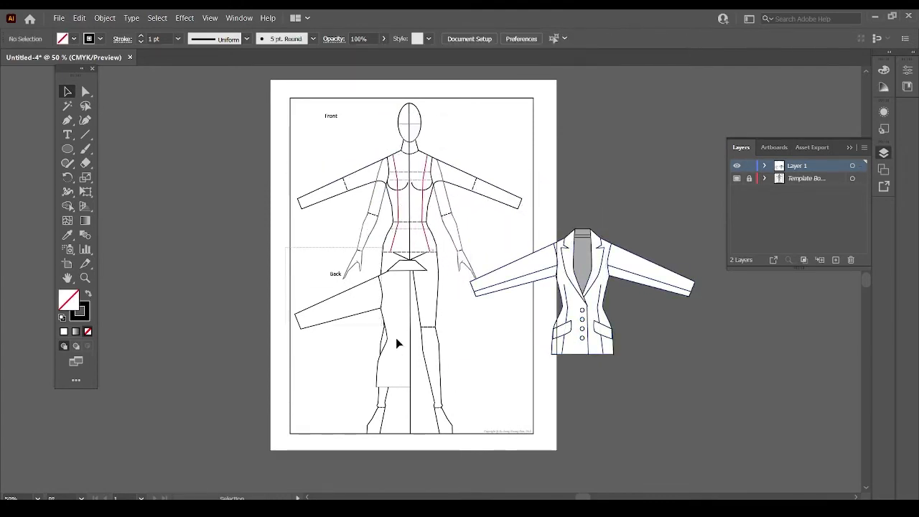
left_click_drag(411, 321, 411, 198)
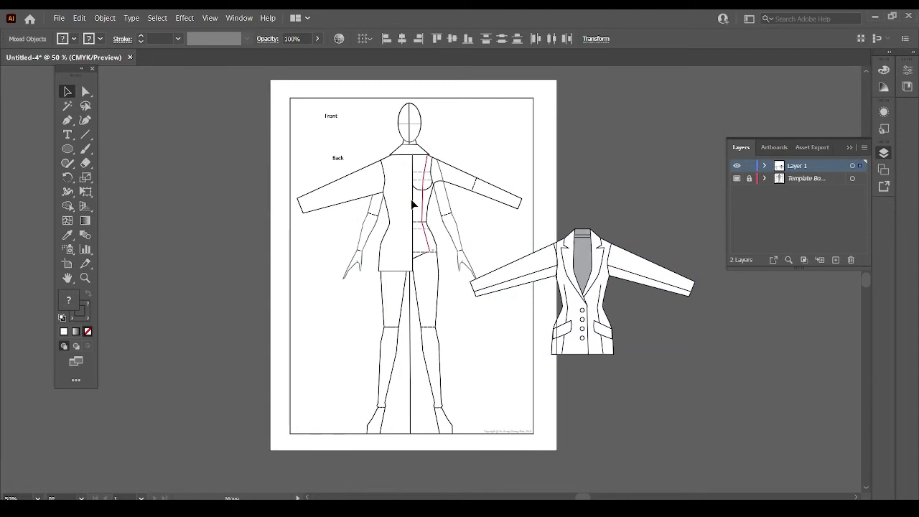
Shift the back bodice's top and bottom centre anchors left onto the croquis centre line
left_click(445, 246)
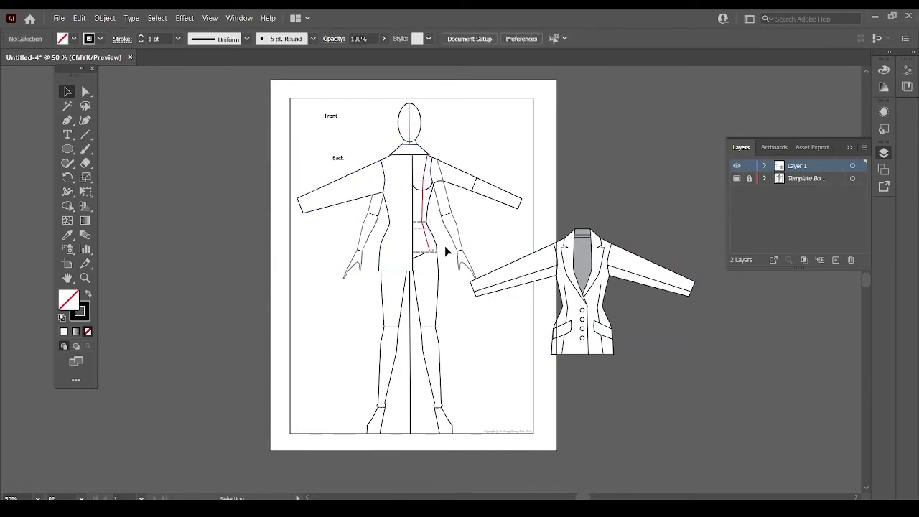
scroll(445, 248, "up", 1)
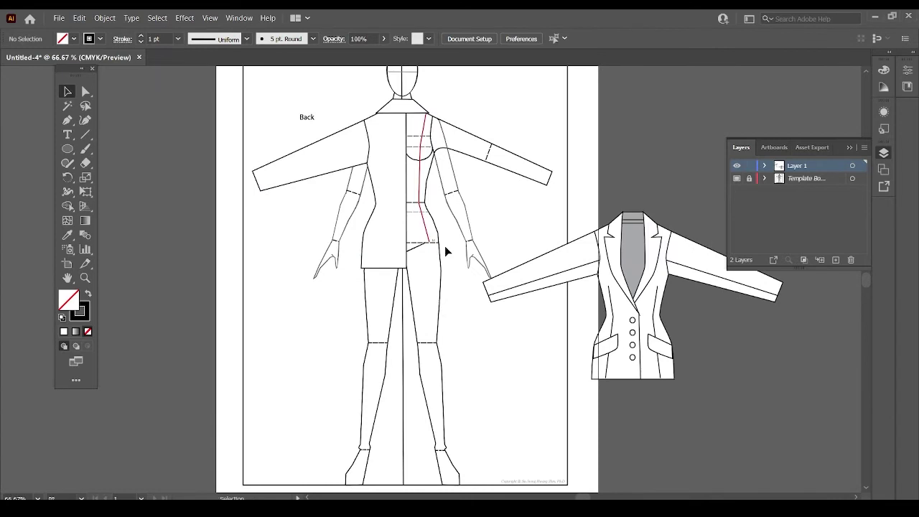
mouse_move(446, 250)
left_mouse_down()
mouse_move(400, 266)
mouse_move(391, 259)
left_mouse_up()
scroll(400, 264, "down", 1)
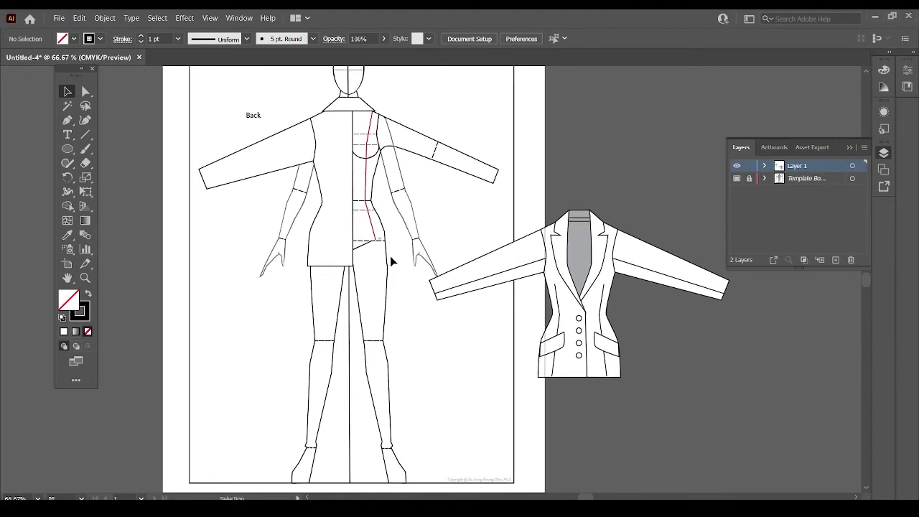
left_click_drag(445, 220, 436, 234)
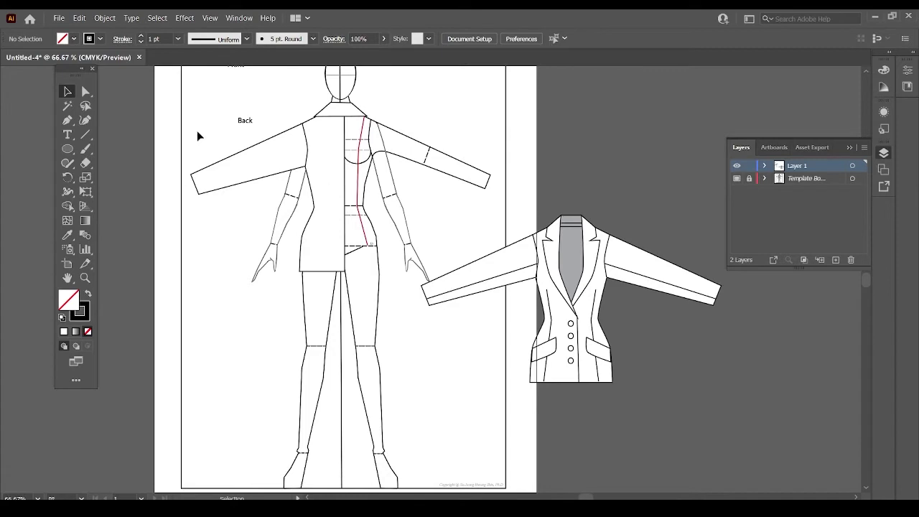
left_click(86, 92)
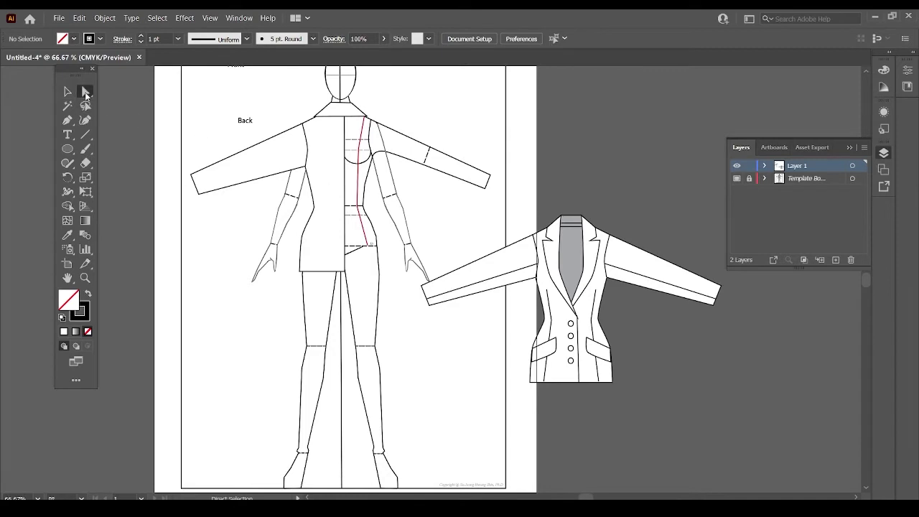
left_click(345, 145)
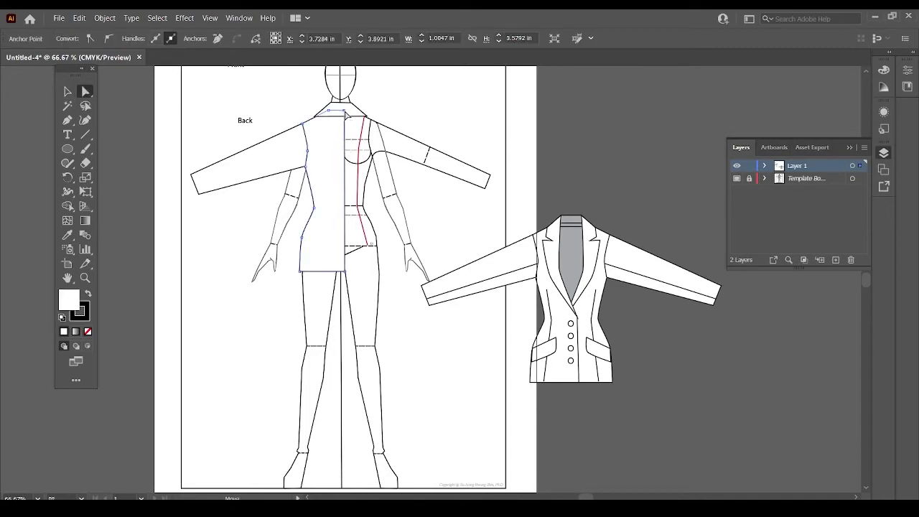
left_click_drag(345, 115, 342, 113)
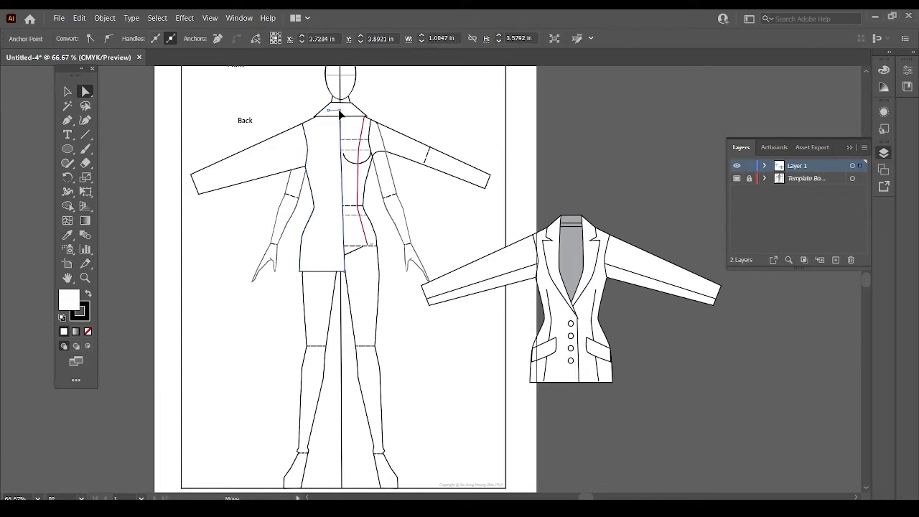
left_click(340, 112)
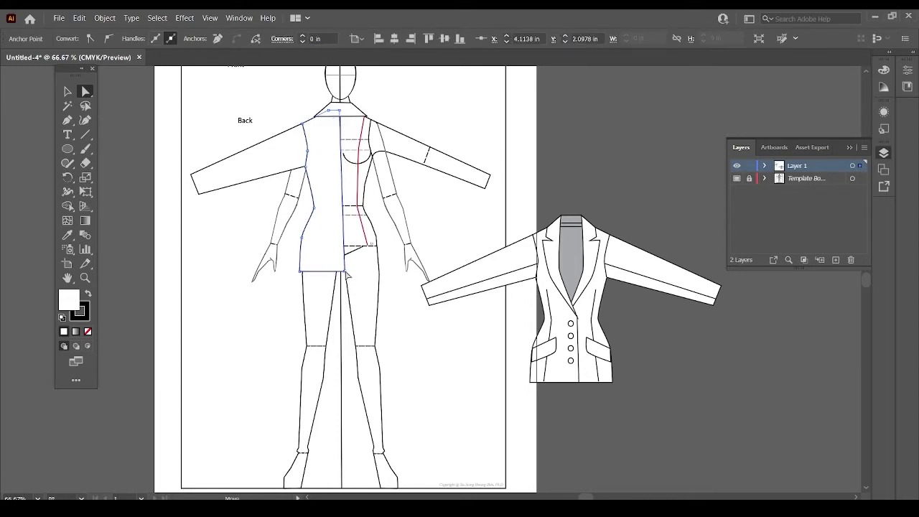
left_click_drag(345, 272, 341, 273)
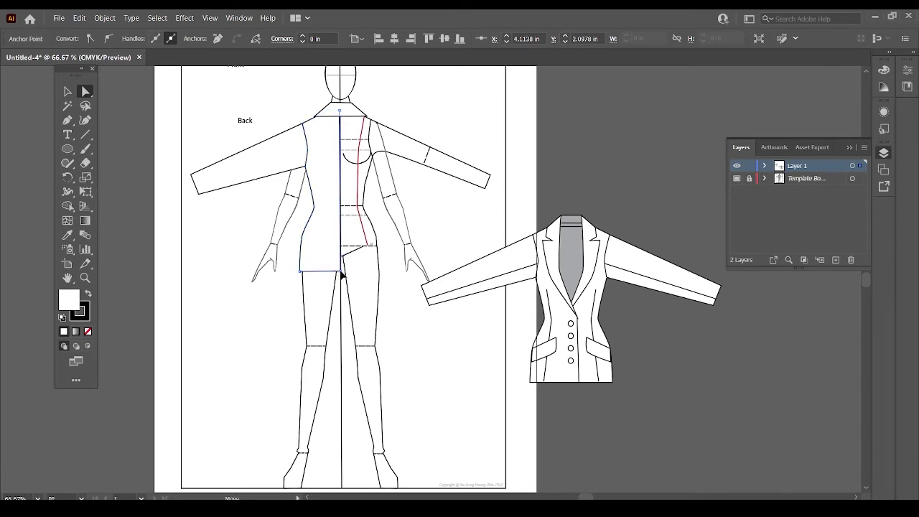
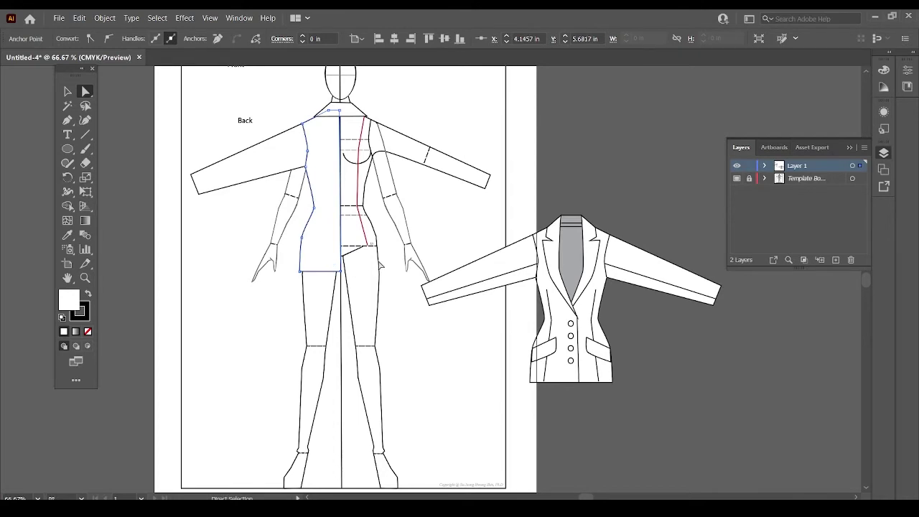
Nudge the left back bodice's neckline anchor on the centre back line slightly downward
left_click(354, 269)
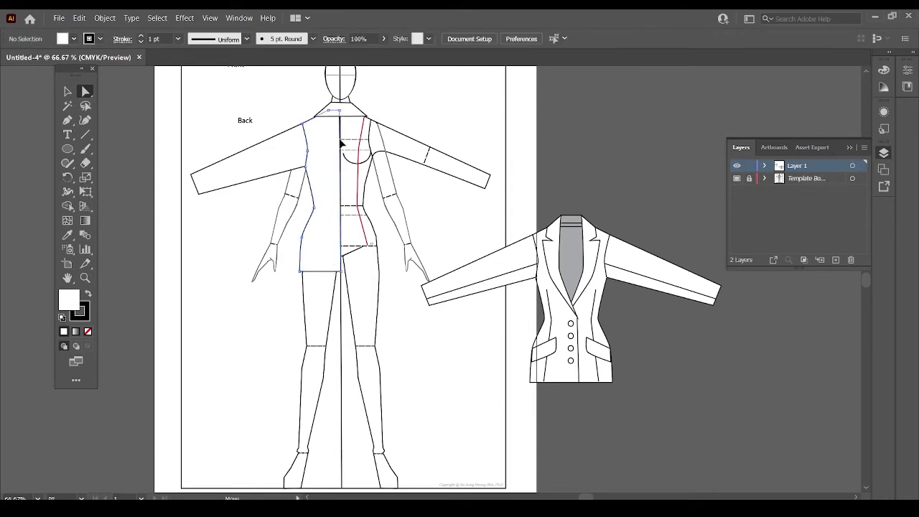
left_click(340, 113)
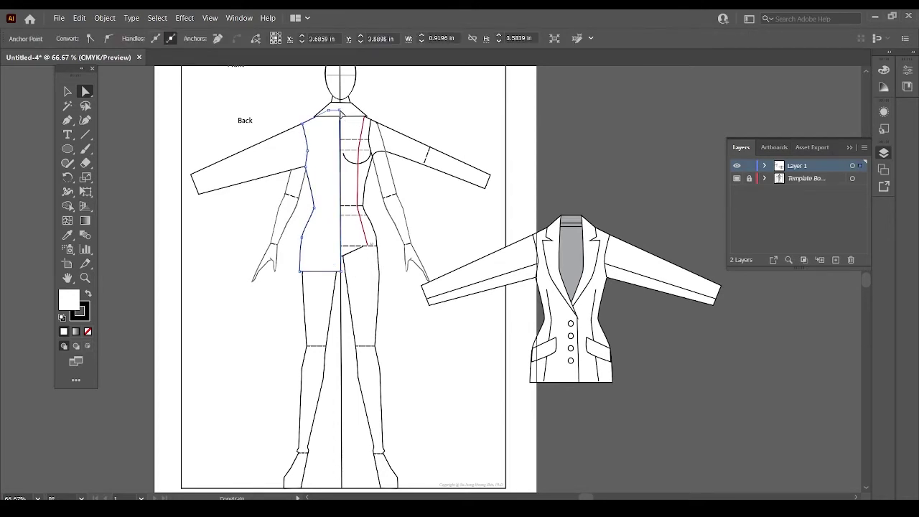
left_click_drag(342, 113, 342, 114)
left_click_drag(342, 114, 341, 115)
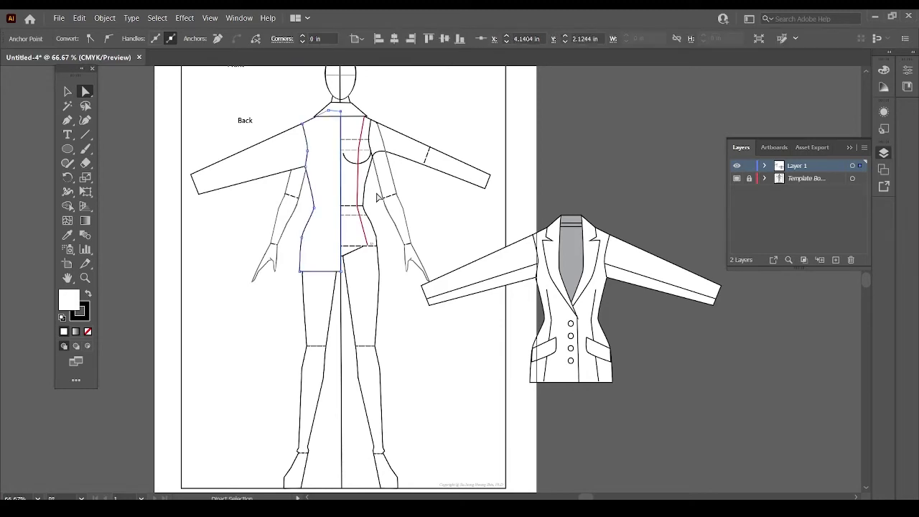
left_click(378, 197)
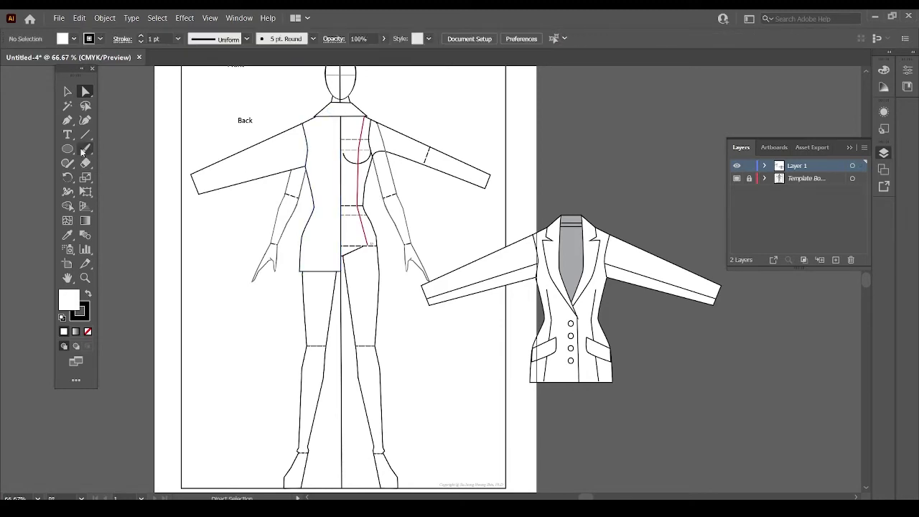
left_click(68, 122)
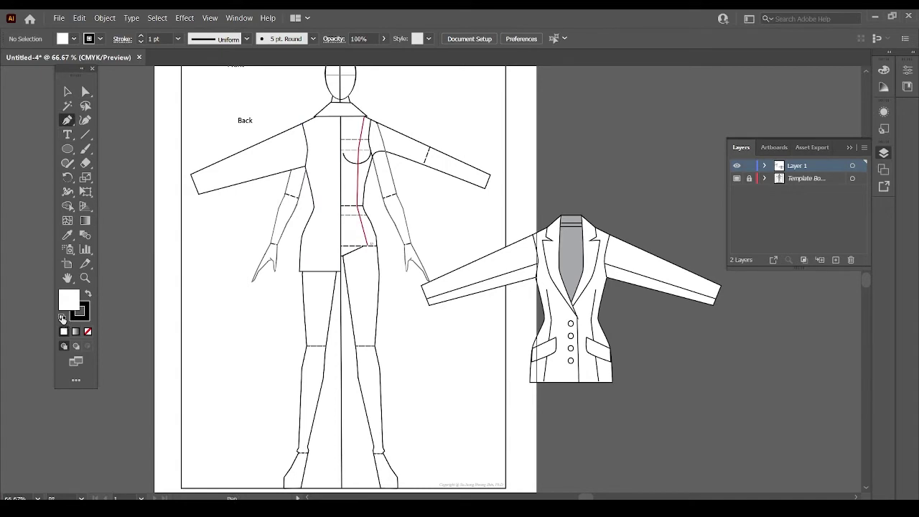
Draw an unfilled seam line along the left sleeve from cuff to armhole
left_click(88, 331)
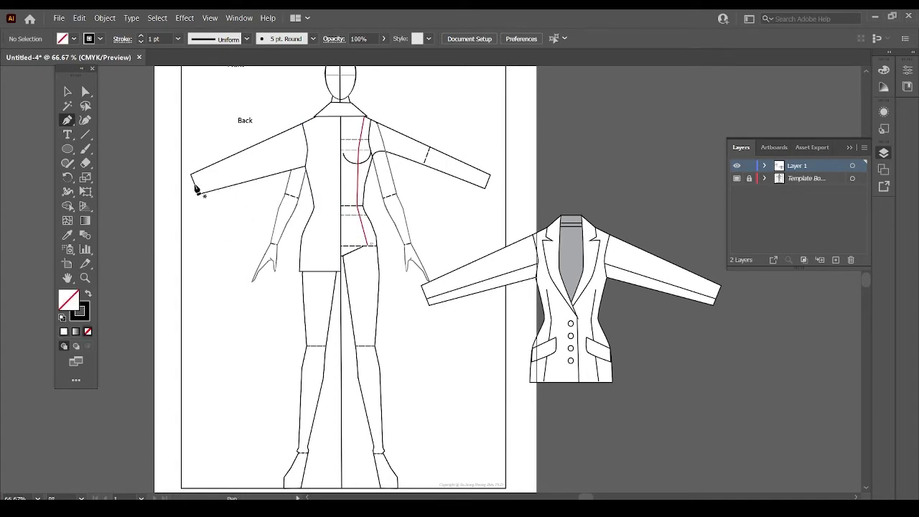
left_click_drag(196, 187, 215, 179)
left_click(307, 147)
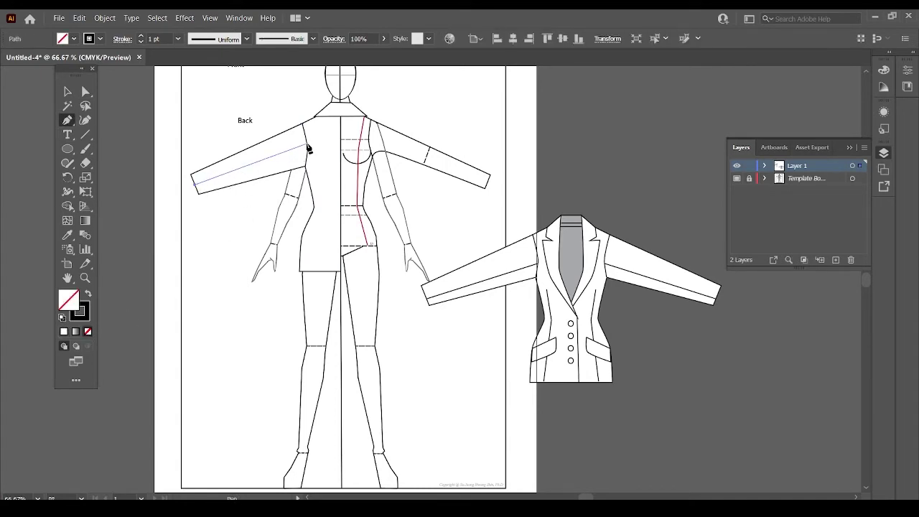
left_click(308, 147)
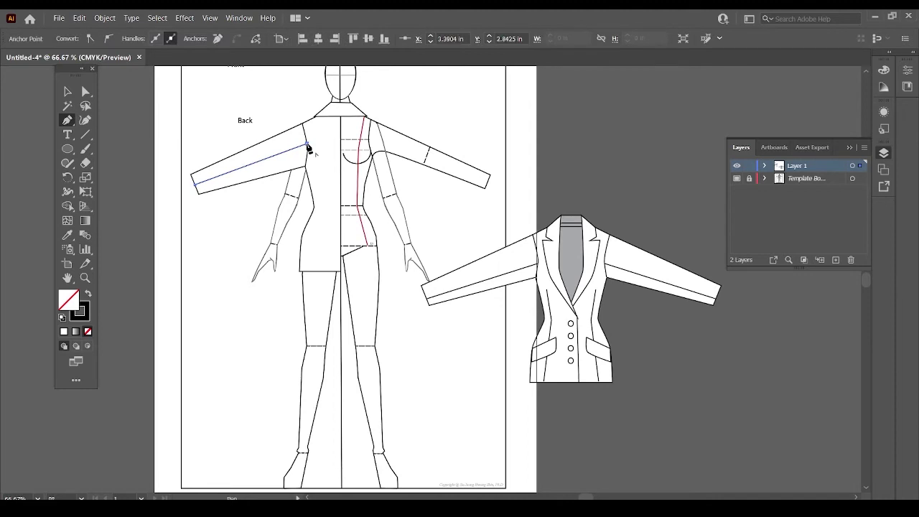
left_click(232, 253, "ctrl")
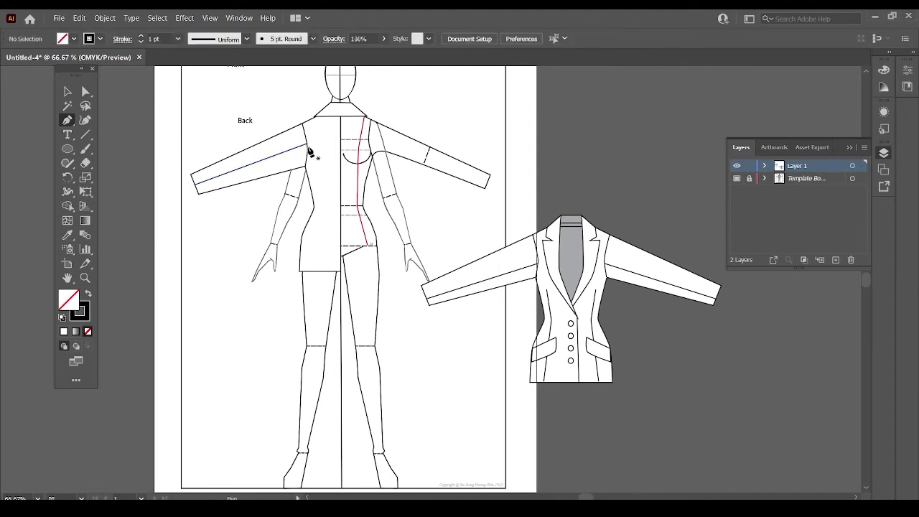
Draw a curved panel seam from the back armhole down the left torso to the hem
left_click(308, 149)
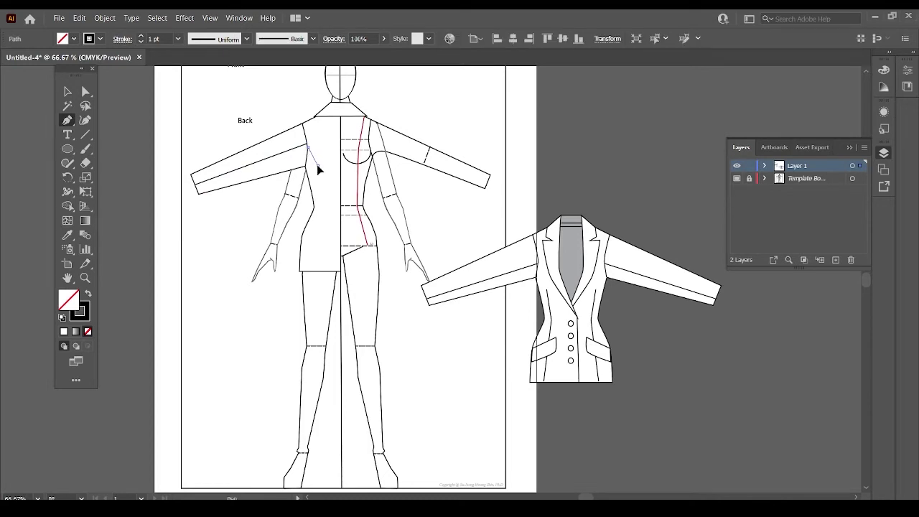
left_click(325, 211)
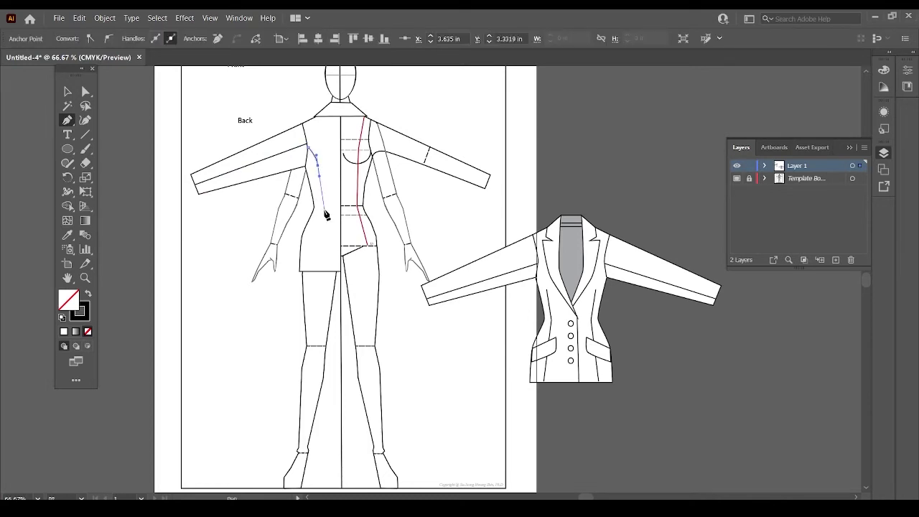
left_click(322, 272)
left_click(320, 270)
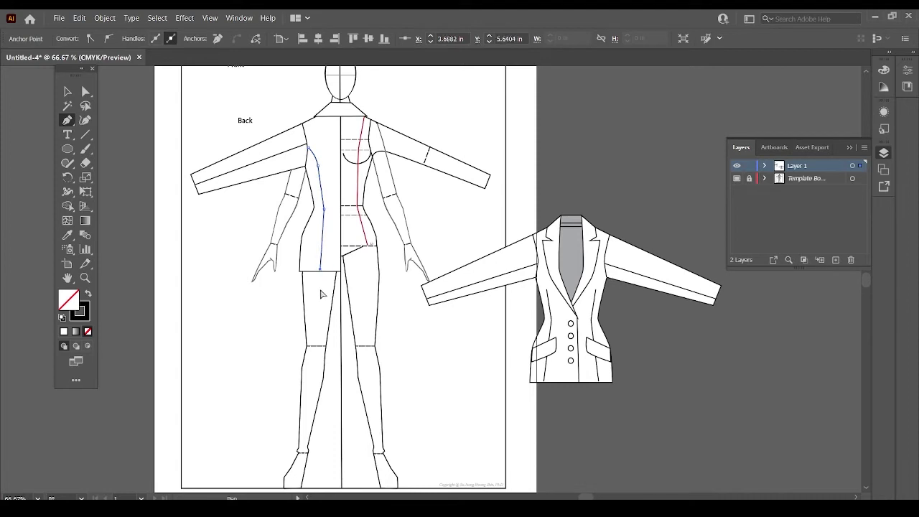
key("ctrl+shift+a")
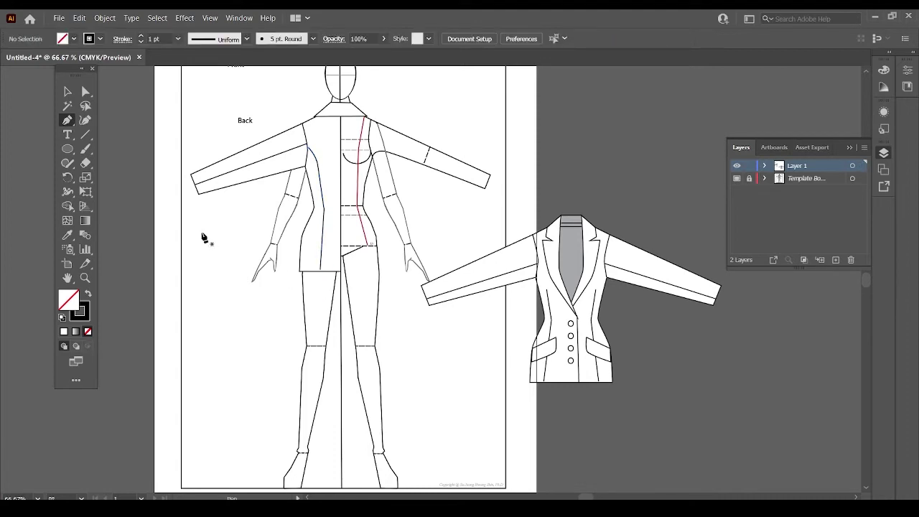
left_click(68, 92)
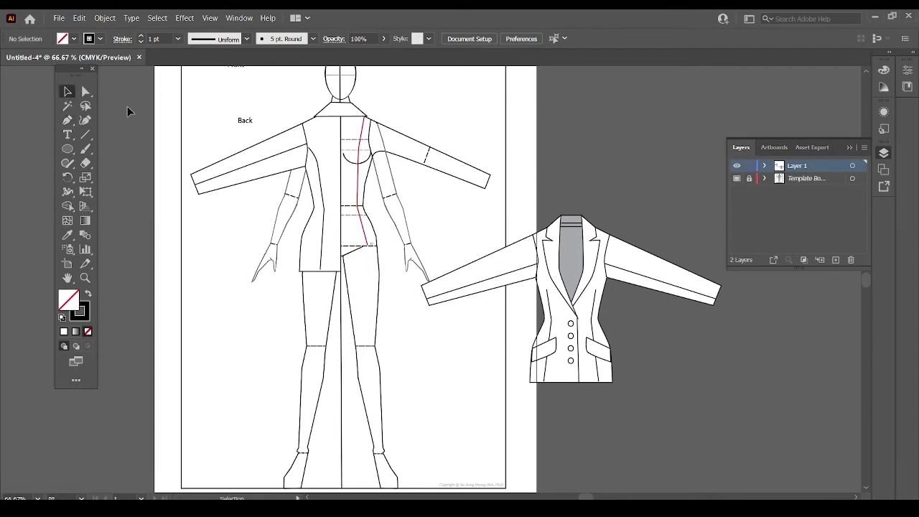
Group the left sleeve with its seam and send the group to the back
left_click(292, 150)
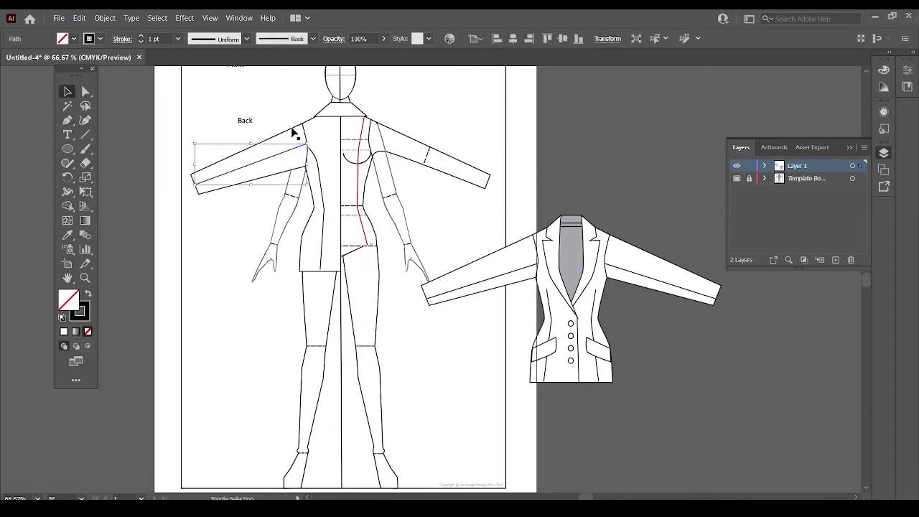
left_click(292, 131, "shift")
right_click(292, 132)
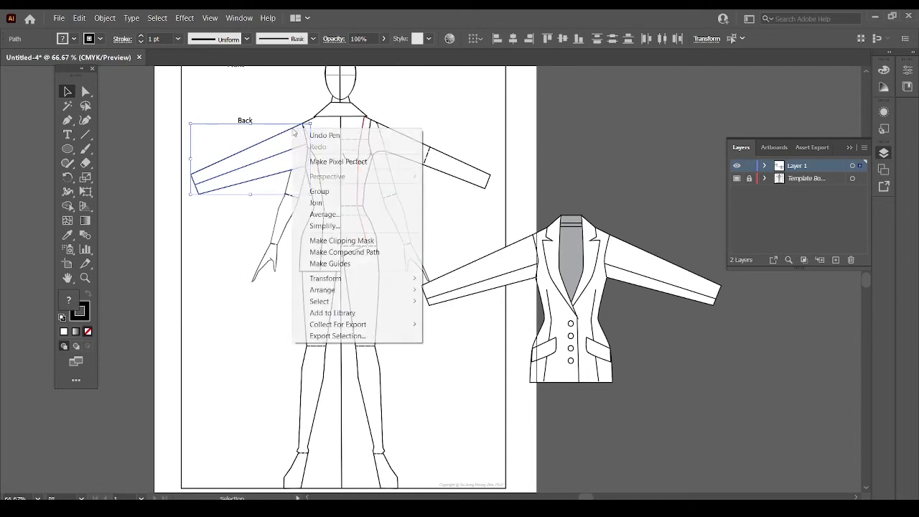
left_click(328, 190)
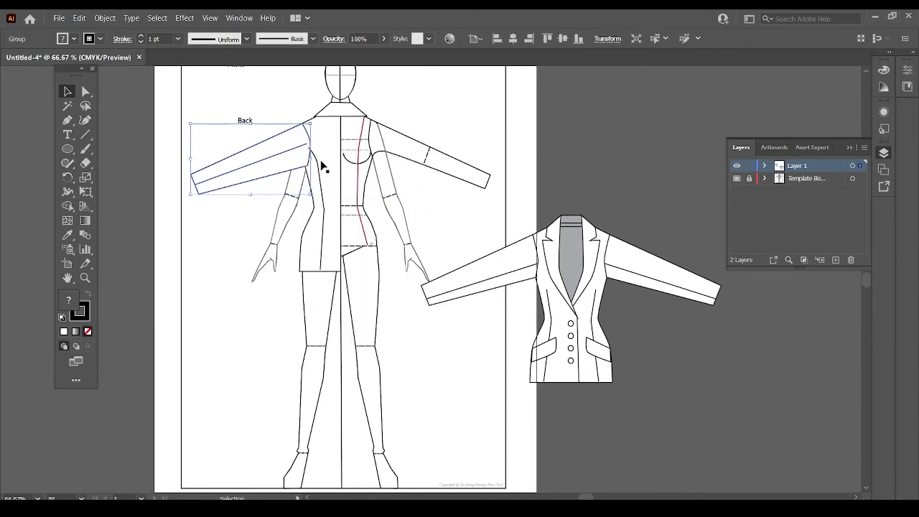
right_click(283, 148)
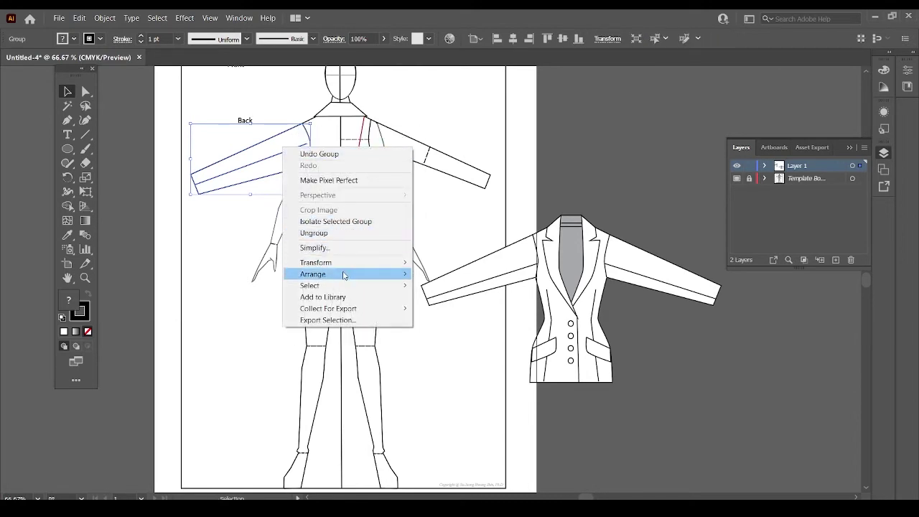
mouse_move(313, 274)
left_click(462, 309)
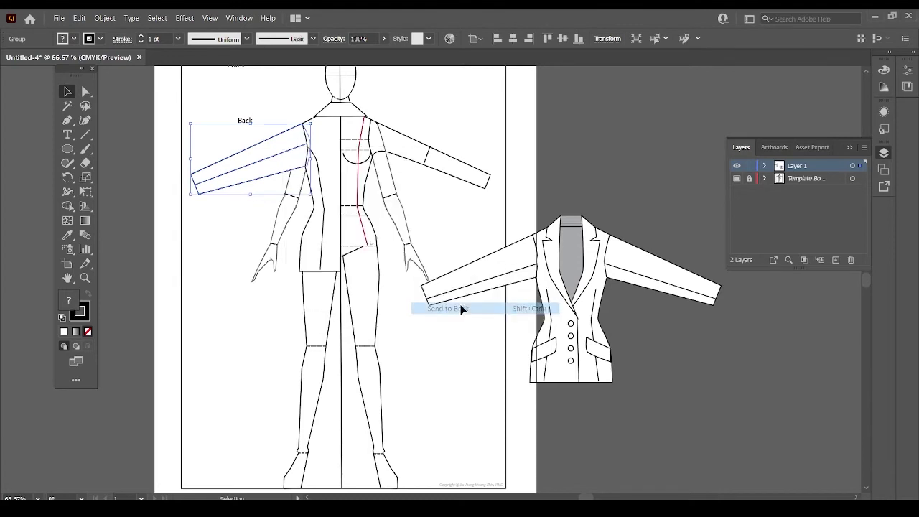
Group the sleeve with the left back torso half and send it backward
left_click(321, 172, "shift")
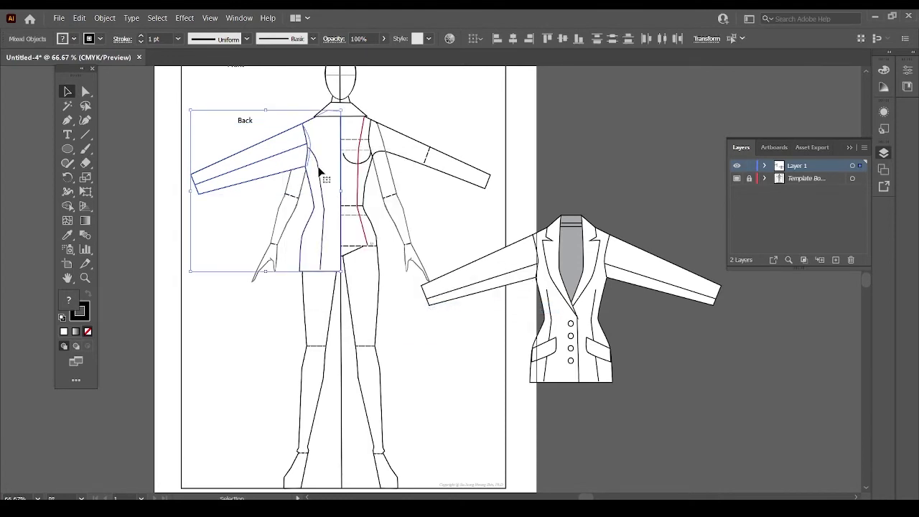
right_click(319, 168)
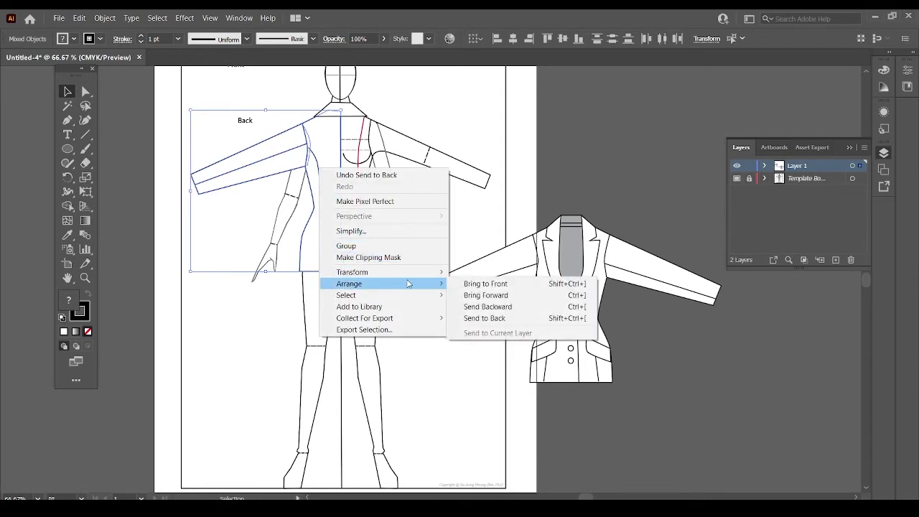
mouse_move(352, 272)
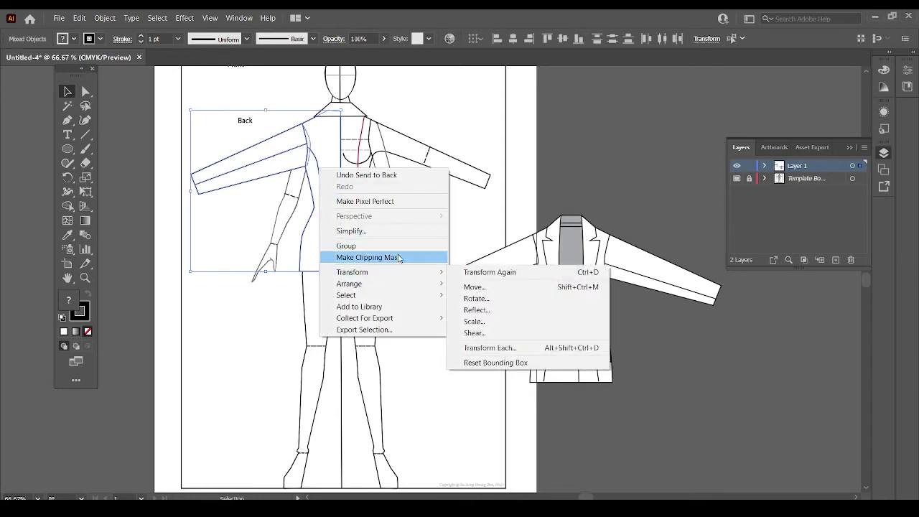
left_click(399, 248)
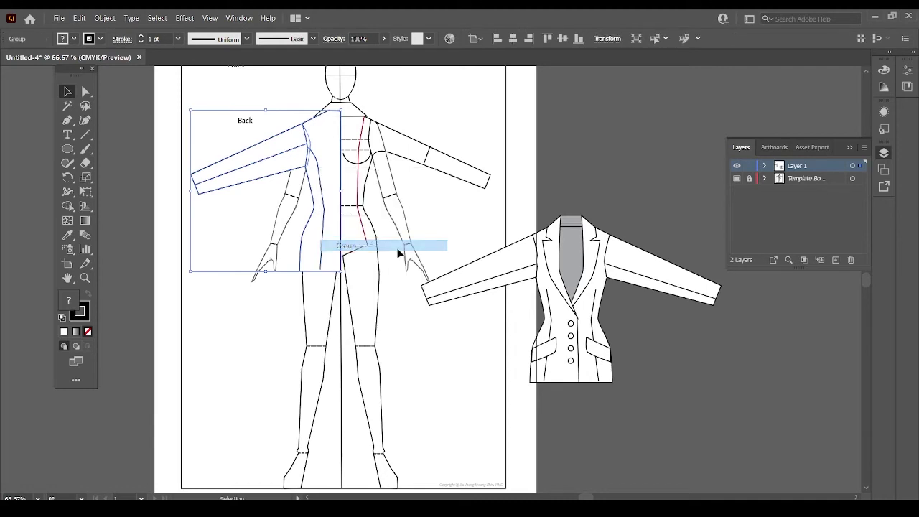
right_click(324, 192)
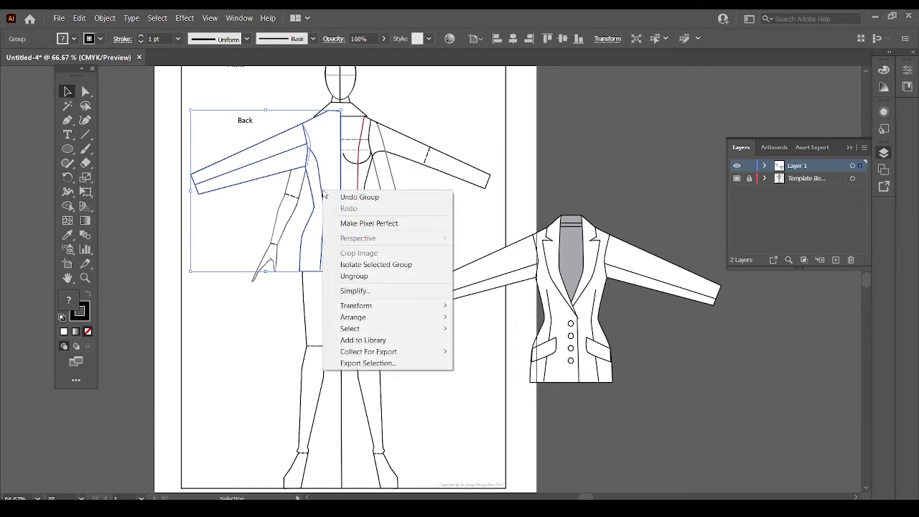
mouse_move(353, 317)
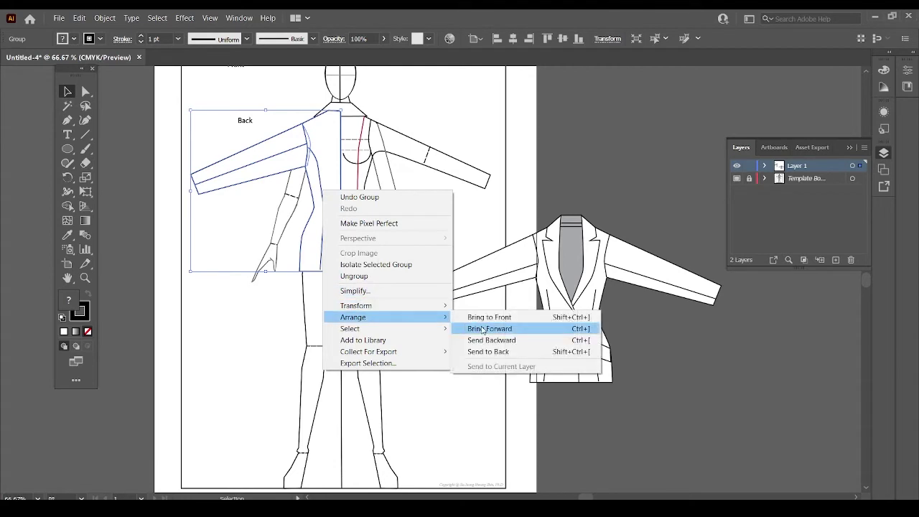
left_click(501, 347)
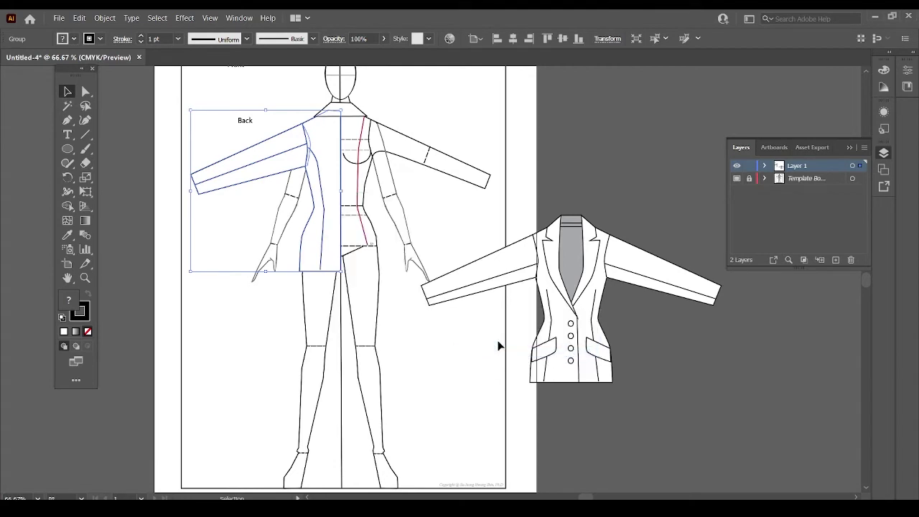
Make a reflected copy of the back half and move it to the right side
right_click(305, 170)
mouse_move(337, 282)
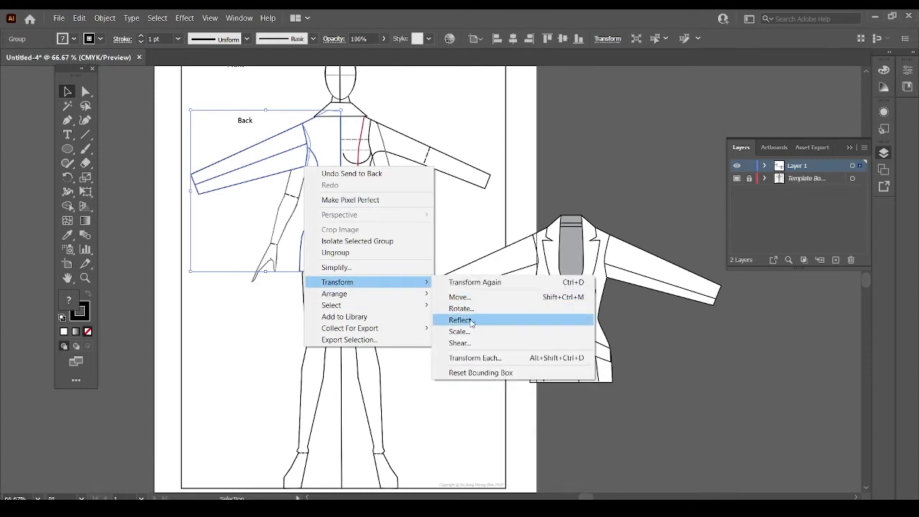
left_click(471, 321)
left_click(499, 287)
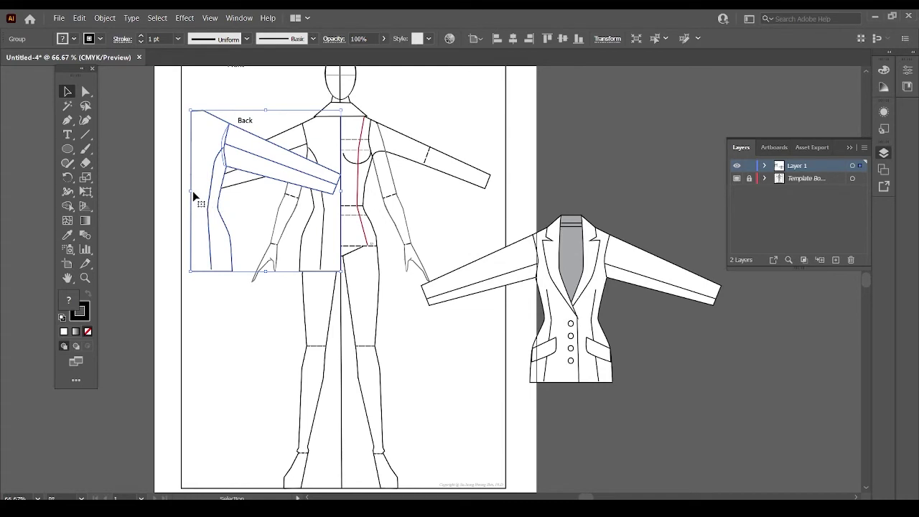
left_click_drag(193, 191, 344, 198)
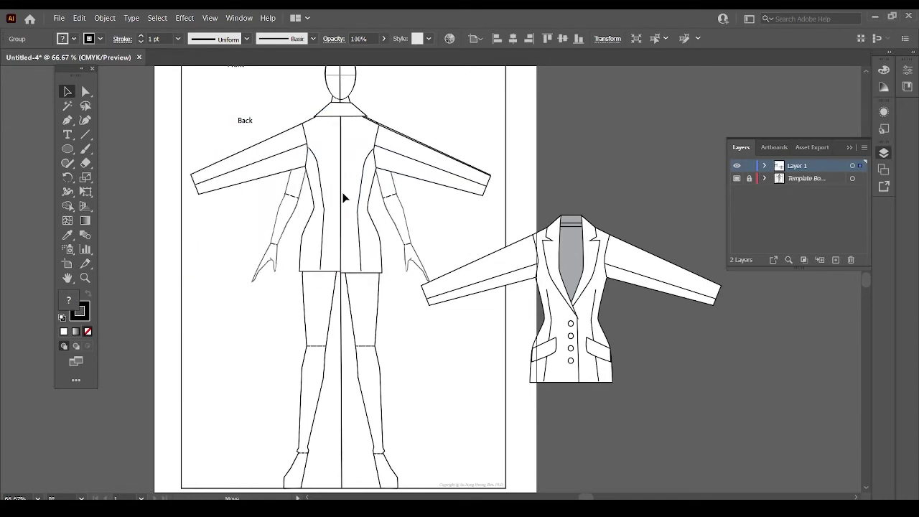
Align the mirrored half on the centre back, hide the Template layer, and zoom to 100%
left_click_drag(343, 198, 344, 192)
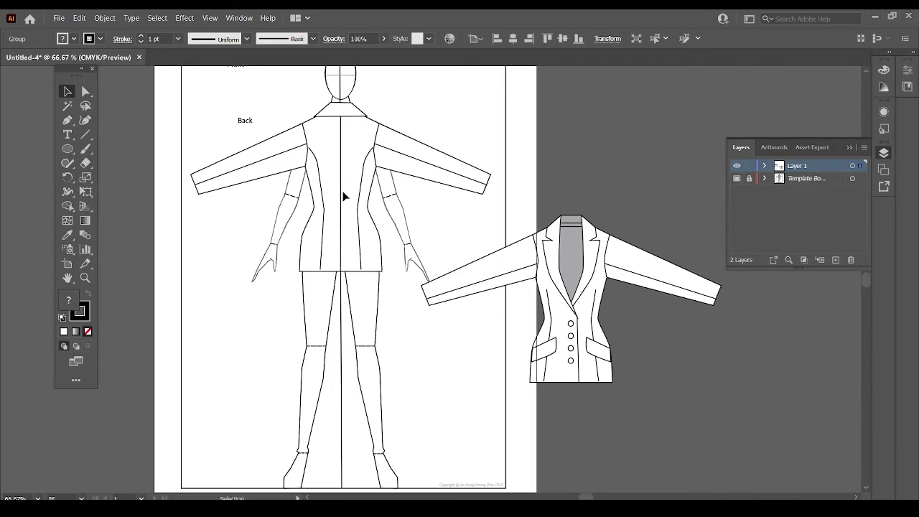
left_click(364, 306)
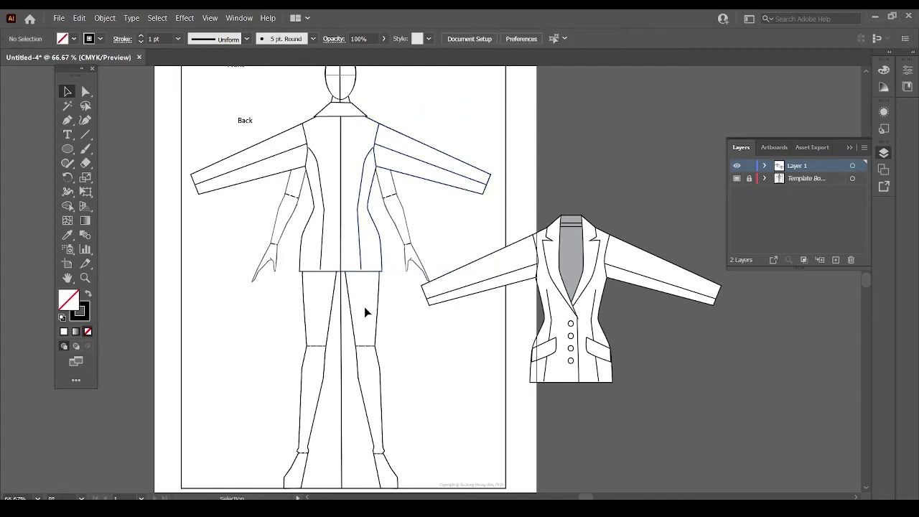
left_click(736, 179)
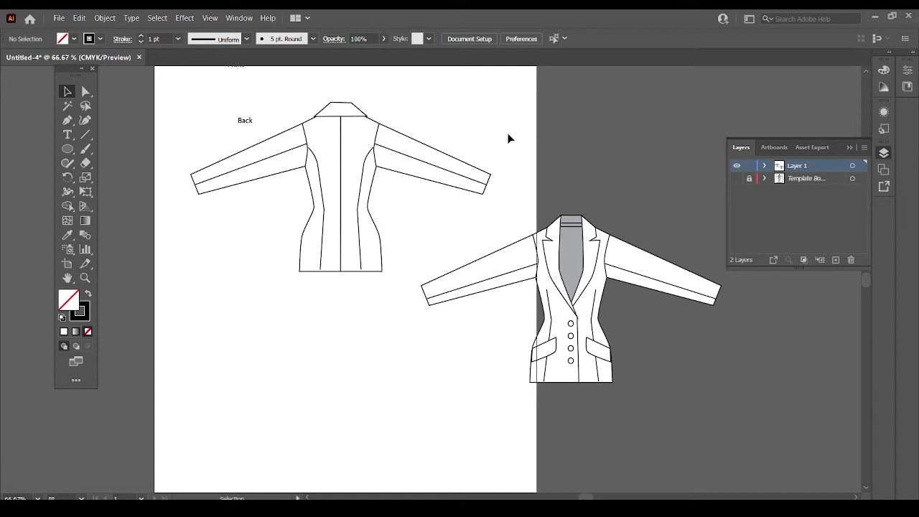
key("a")
key("ctrl+1")
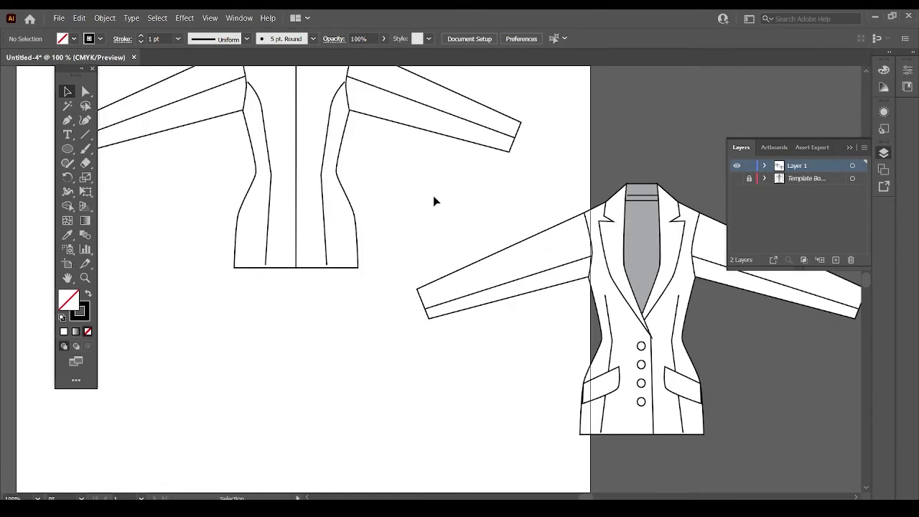
Select the bottom anchors of the left and right back side-panel seams
mouse_move(435, 199)
left_mouse_down()
mouse_move(444, 241)
mouse_move(481, 265)
left_mouse_up()
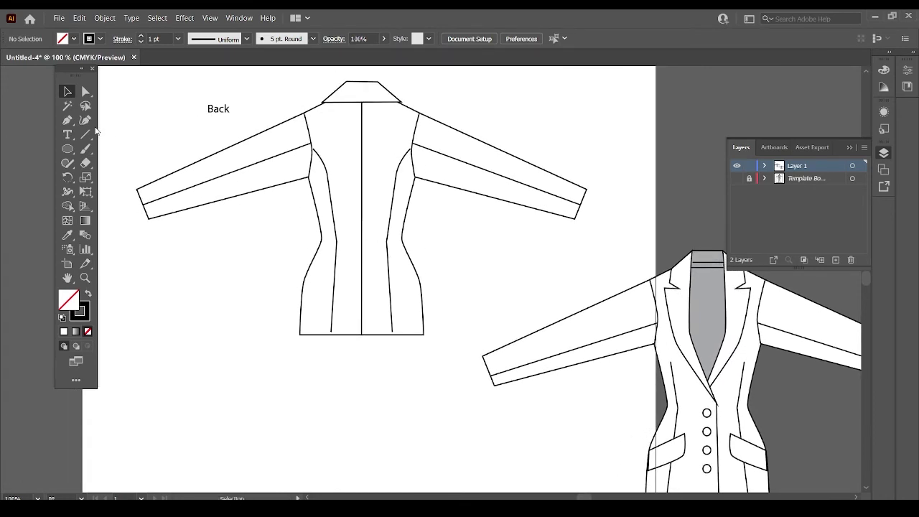
left_click(89, 92)
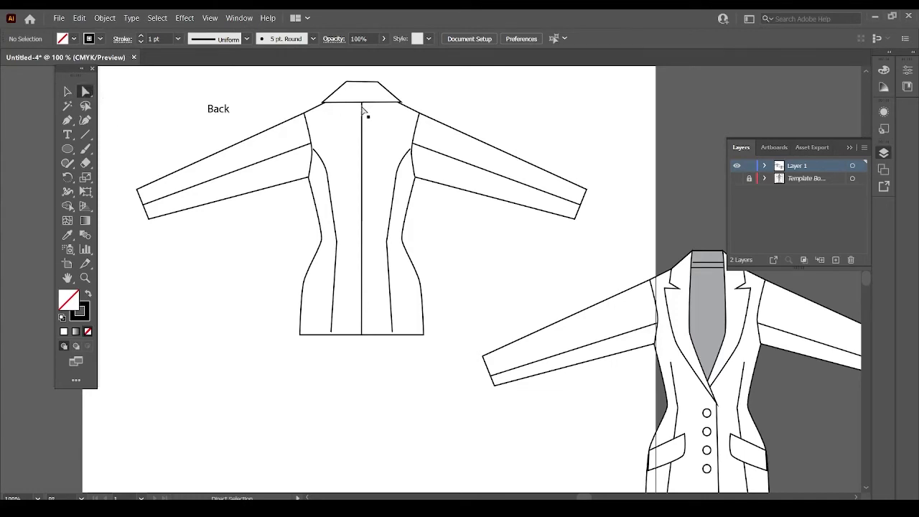
left_click(331, 334)
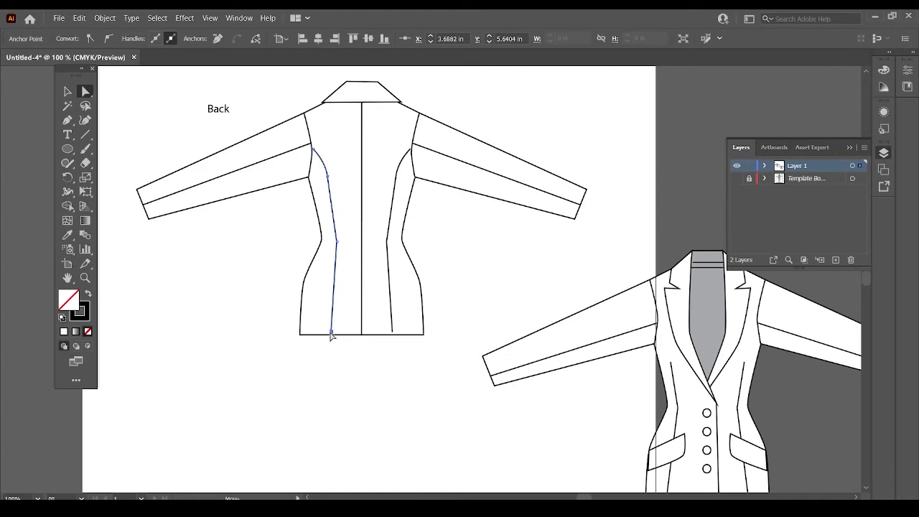
left_click(331, 332)
left_click(393, 334, "shift")
left_click(453, 111)
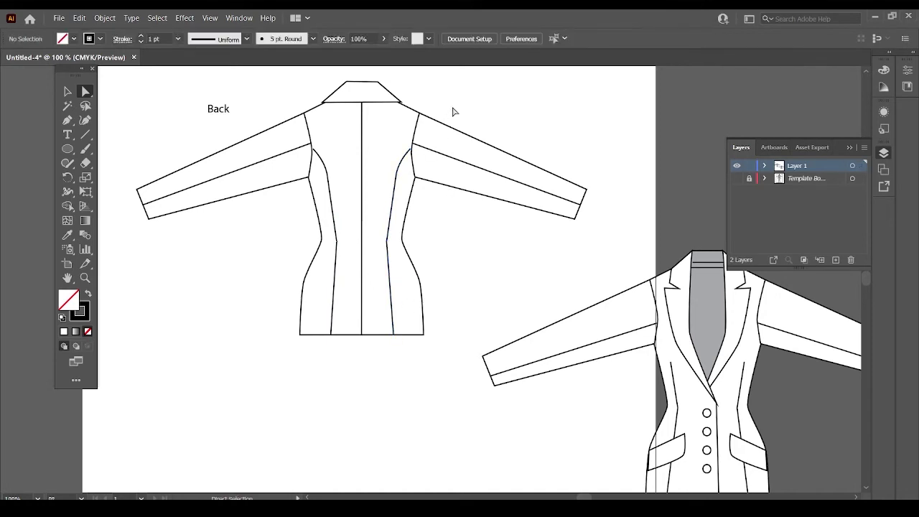
Reposition the top anchors of both back side seams where they meet the armholes
left_click(314, 150)
left_click_drag(313, 151, 312, 150)
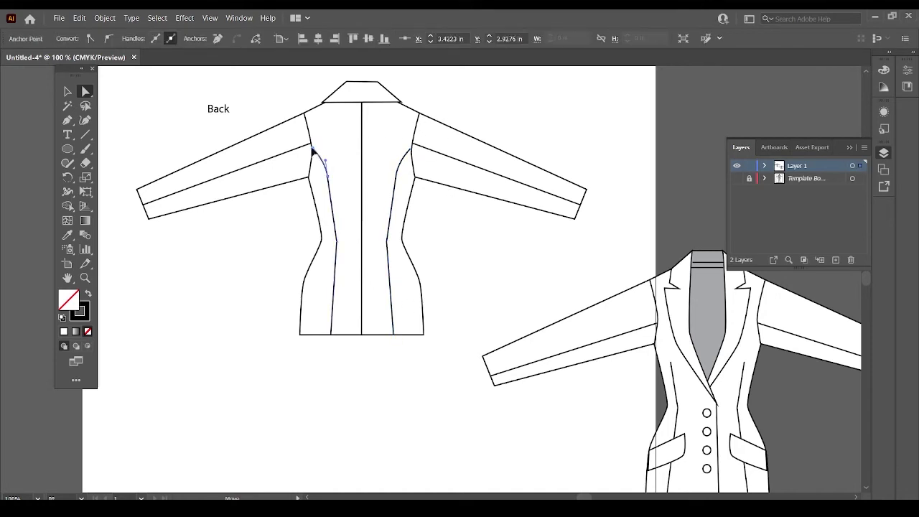
left_click(407, 154)
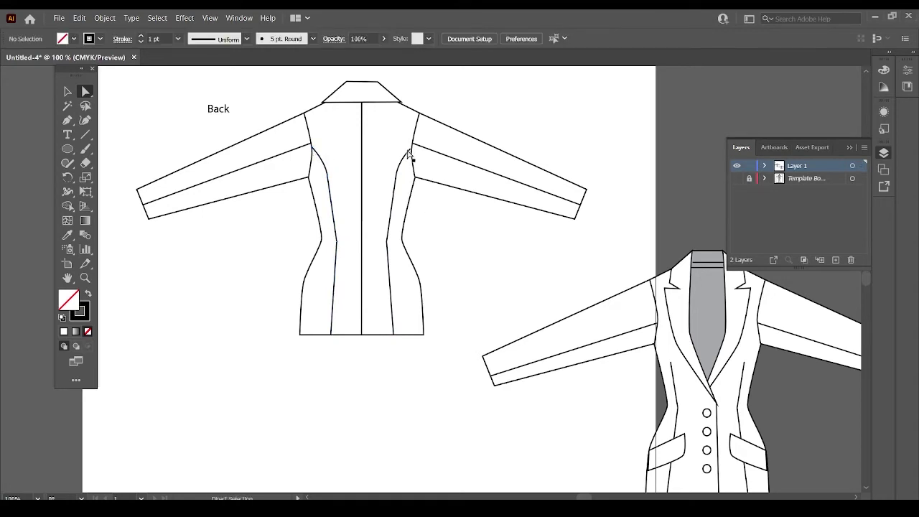
left_click(408, 153)
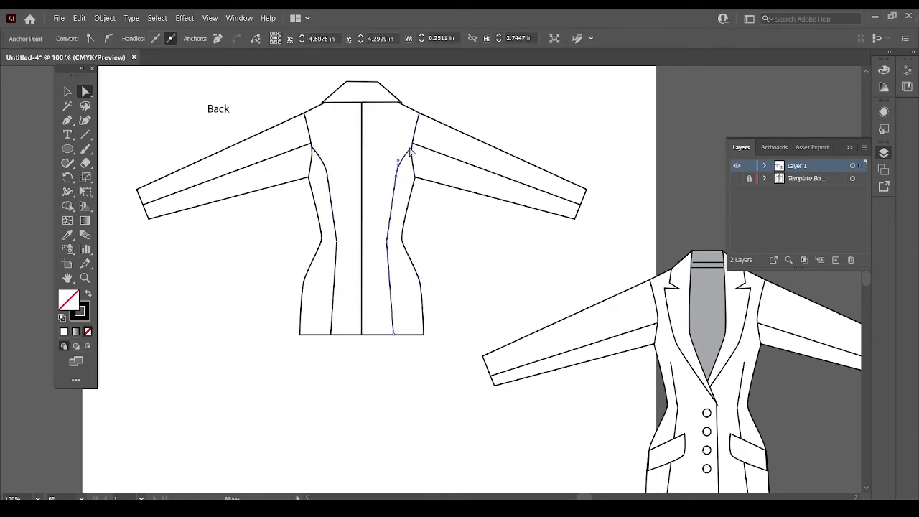
left_click_drag(410, 150, 413, 152)
left_click(469, 112)
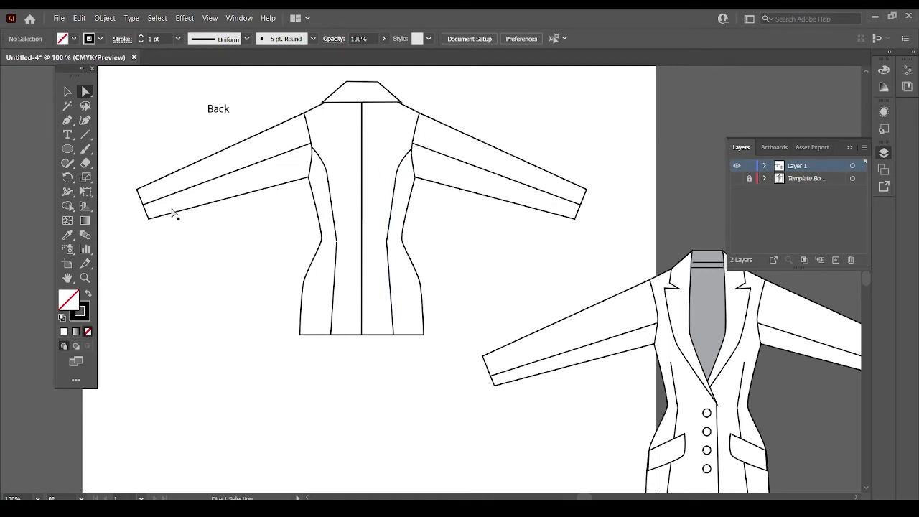
left_click(66, 150)
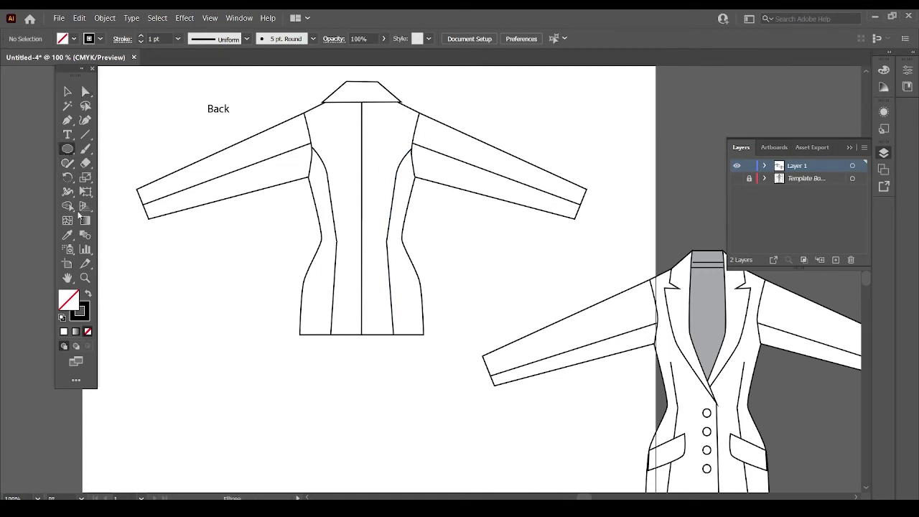
Draw small white-filled button circles and duplicate them into a row of four
left_click(62, 318)
left_click_drag(148, 290, 153, 294)
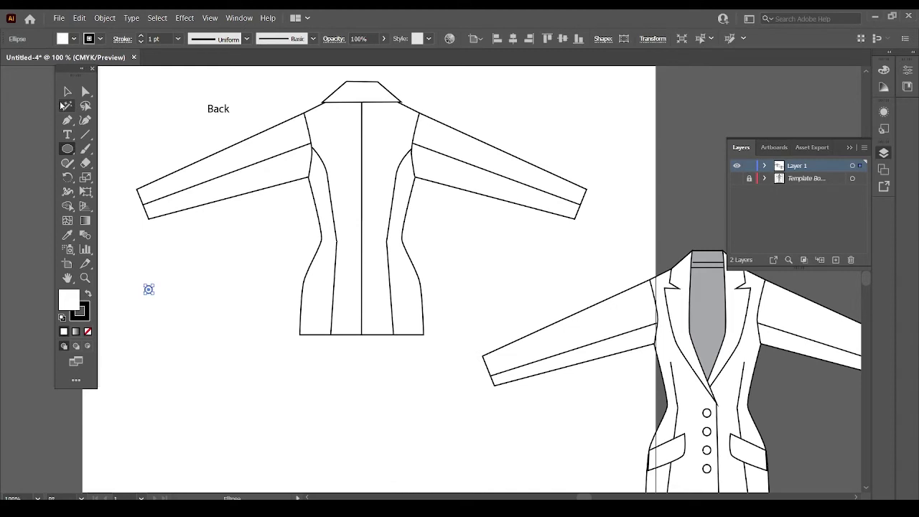
key("ctrl")
left_click(179, 262, "ctrl")
key("v")
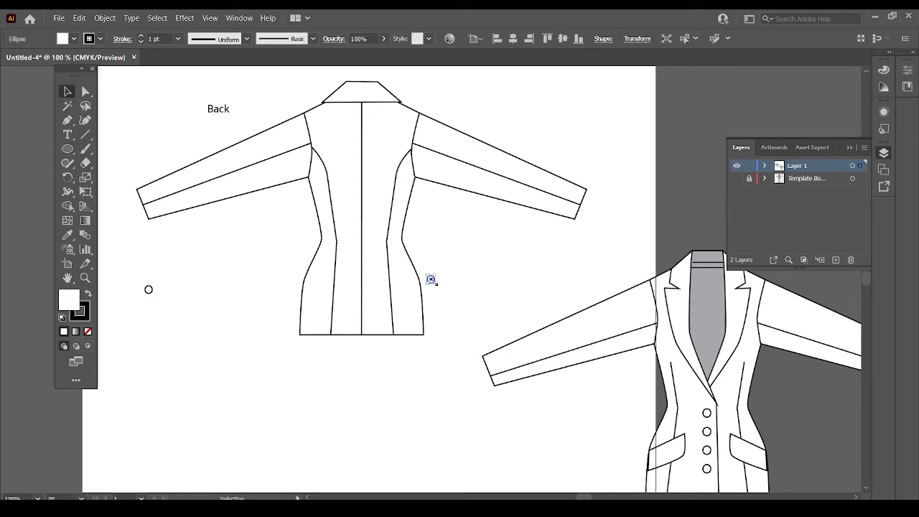
left_click_drag(431, 279, 163, 290)
key("ctrl+a")
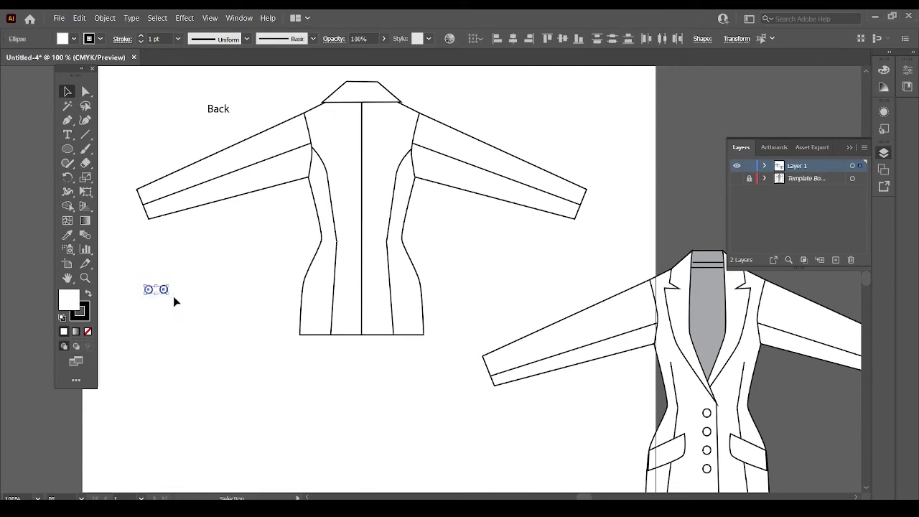
key("ctrl+c")
key("ctrl+v")
mouse_move(424, 283)
left_mouse_down()
mouse_move(179, 291)
mouse_move(214, 303)
left_mouse_up()
Top-align, tilt, group and shrink the four buttons, then place them on the left cuff
left_click(548, 40)
left_click_drag(200, 292, 202, 285)
right_click(187, 285)
left_click(210, 348)
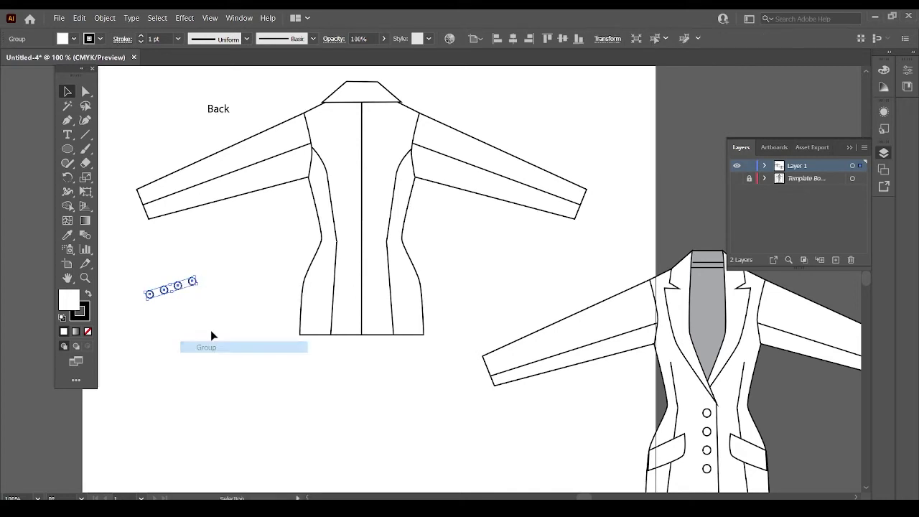
left_click_drag(199, 279, 178, 287)
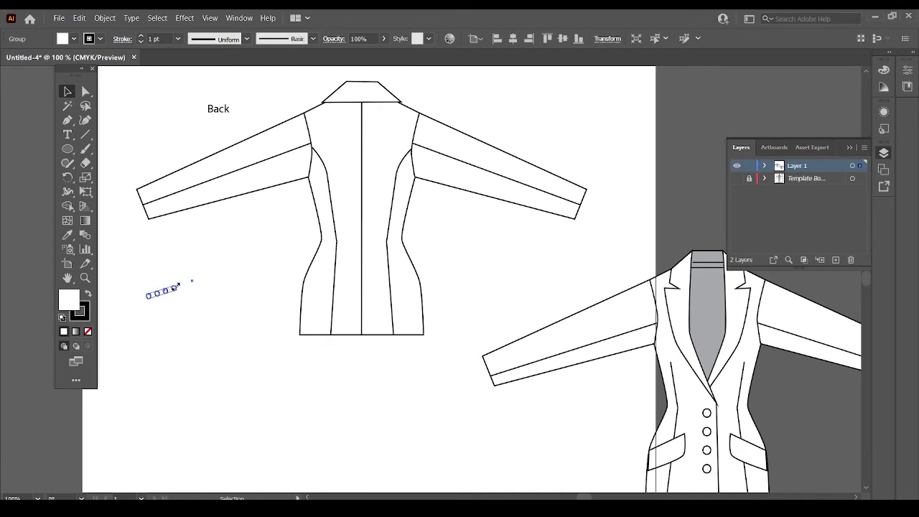
left_click(202, 271)
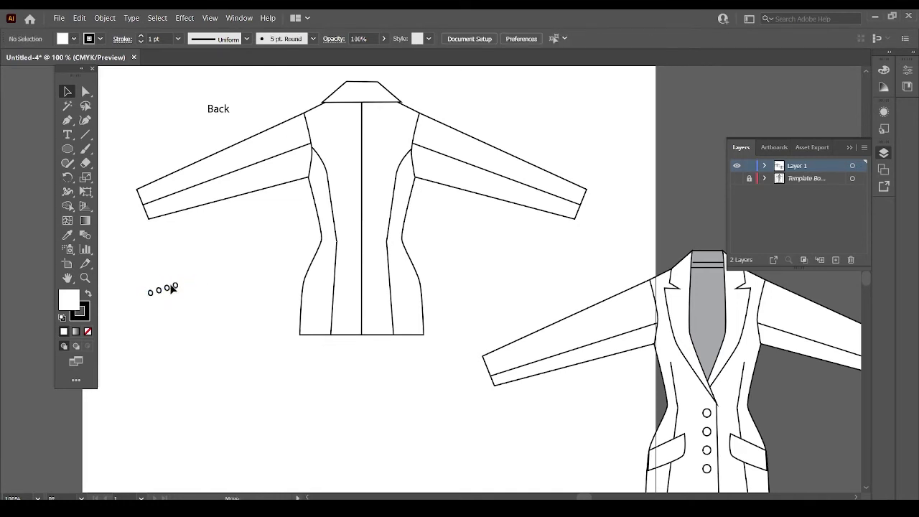
mouse_move(172, 288)
left_mouse_down()
mouse_move(177, 199)
mouse_move(164, 196)
left_mouse_up()
Reflect a copy of the cuff button group and place it on the right sleeve cuff
left_click(164, 196)
left_click(179, 259)
left_click(160, 196)
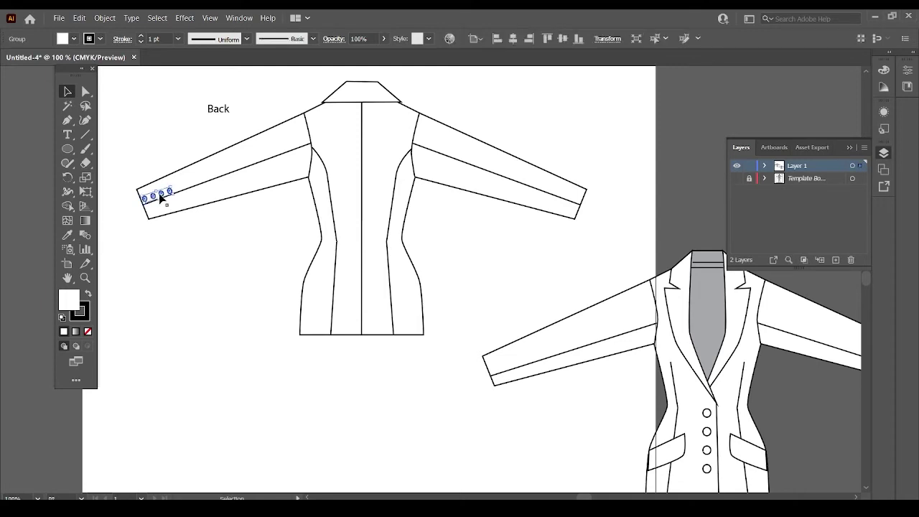
right_click(161, 197)
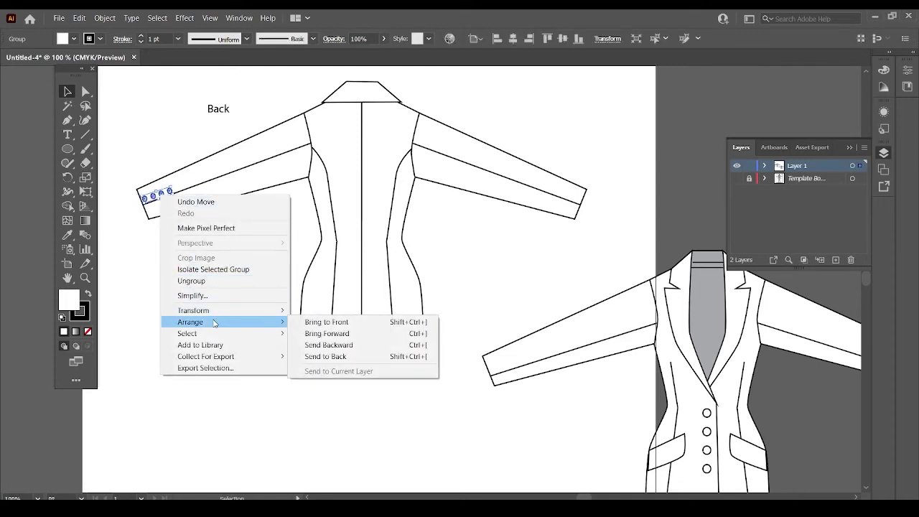
mouse_move(193, 310)
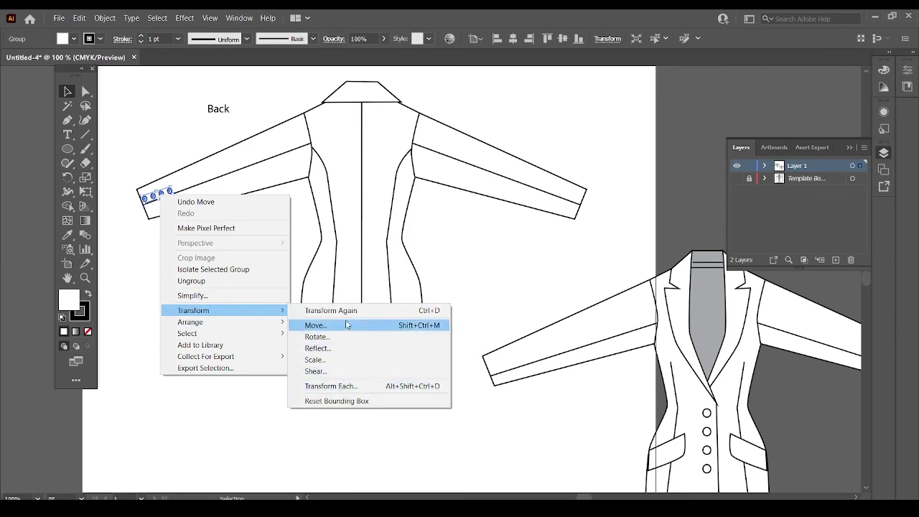
left_click(348, 348)
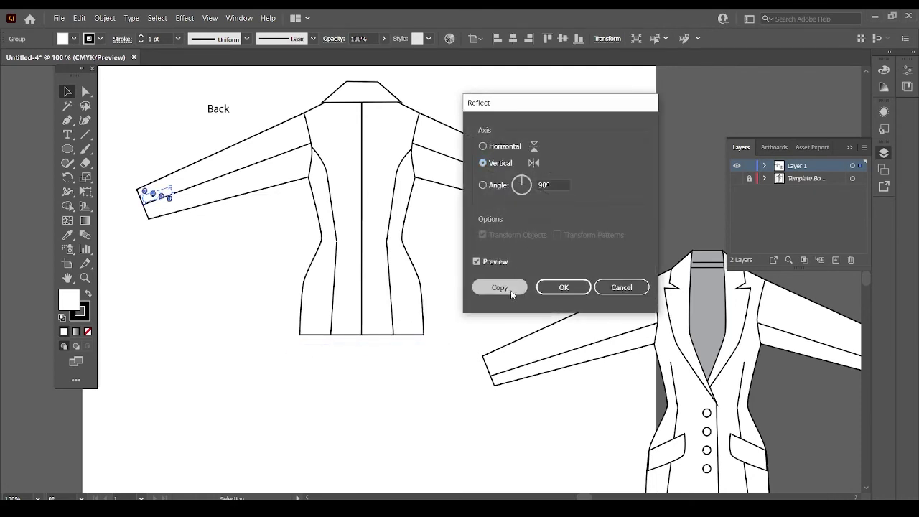
left_click(511, 290)
left_click_drag(151, 196, 562, 194)
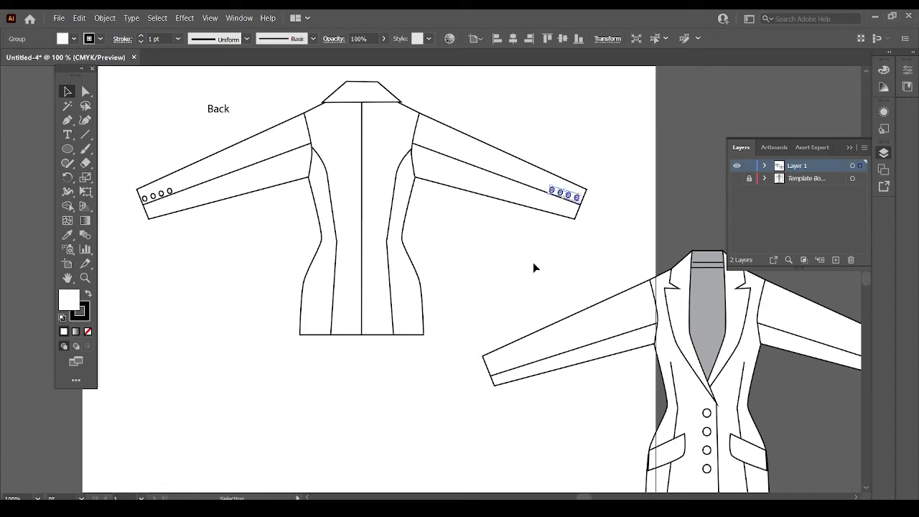
left_click(533, 262)
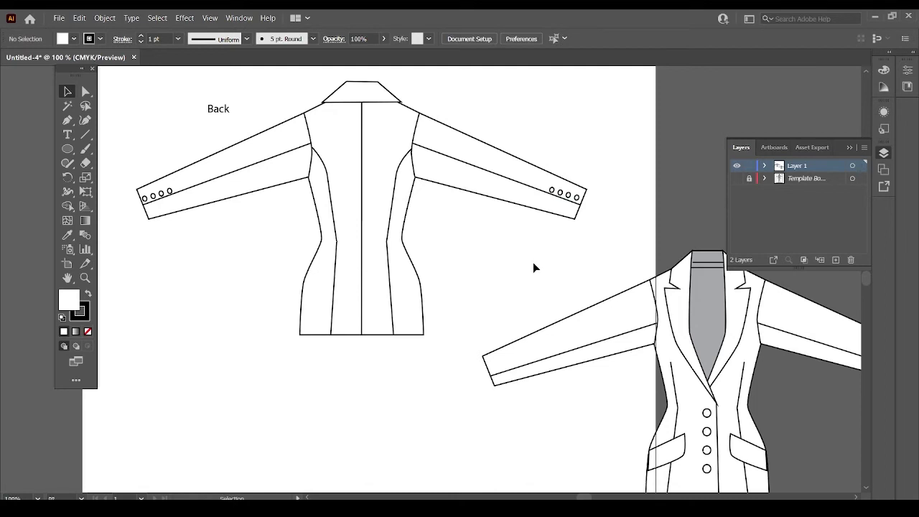
Group the left half, collar, centre panel and right half of the back jacket
scroll(533, 263, "up", 1)
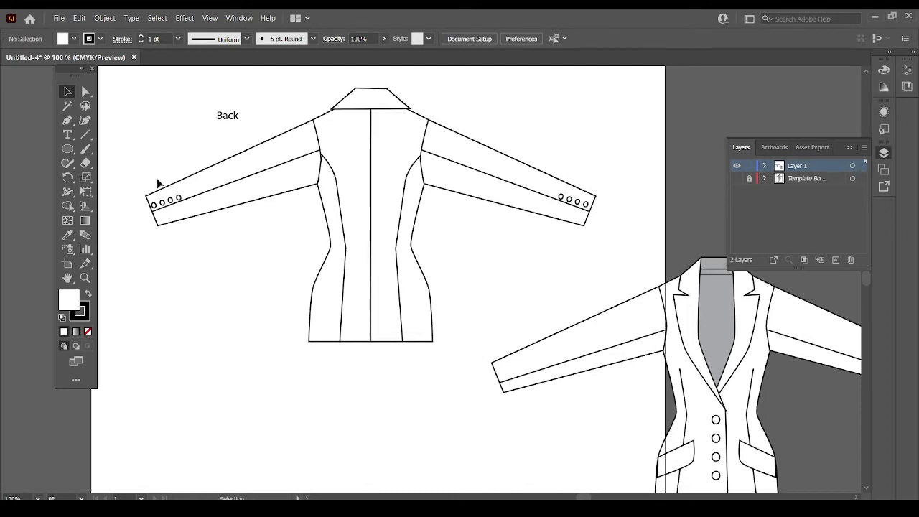
left_click(192, 217)
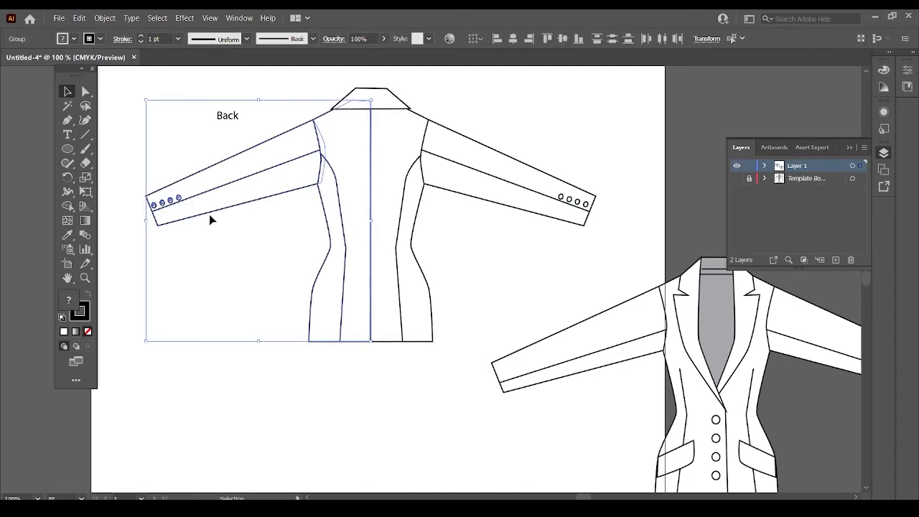
left_click(380, 97, "shift")
left_click(423, 148, "shift")
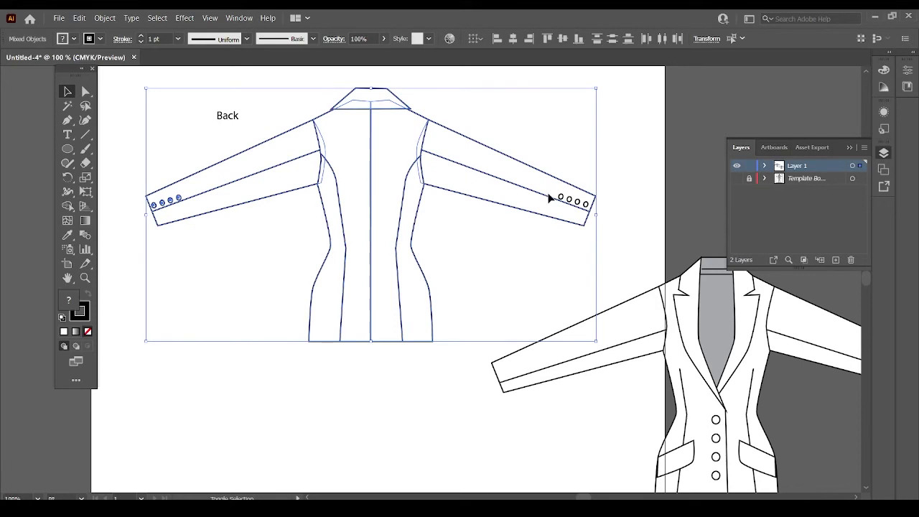
right_click(420, 163)
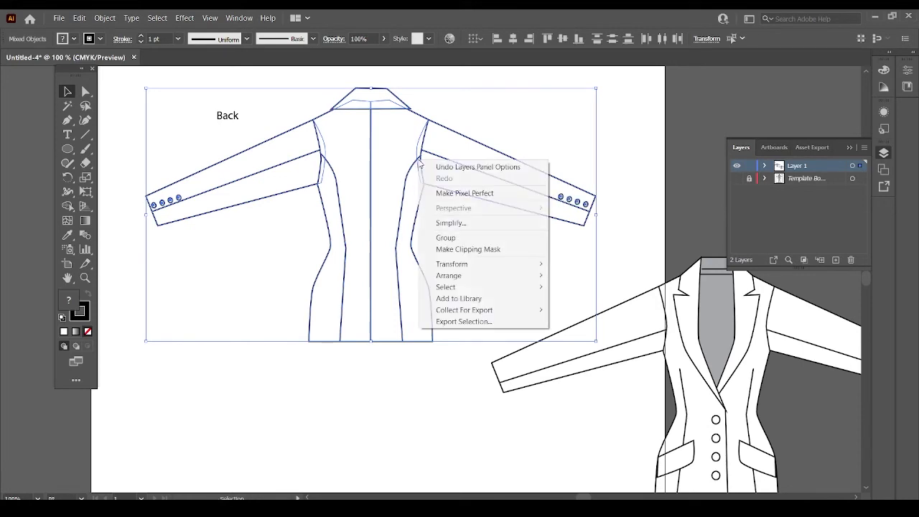
left_click(466, 238)
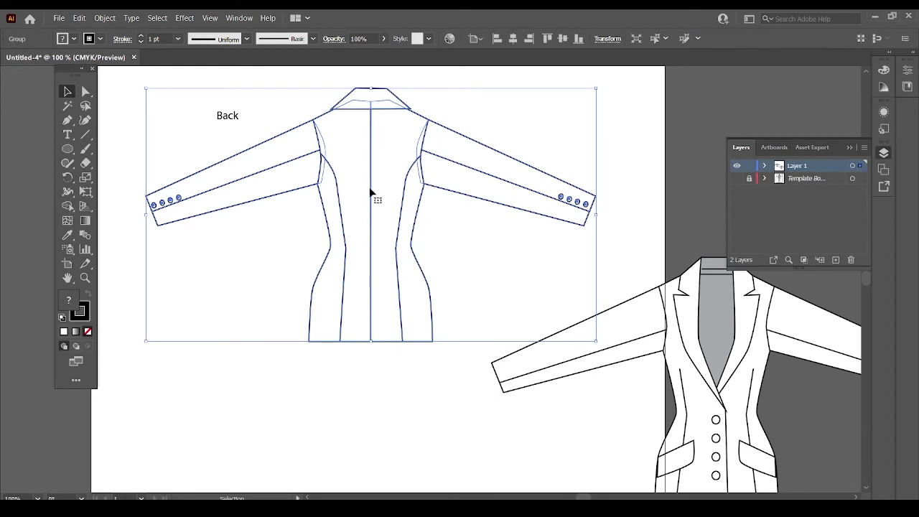
Move the back jacket group lower and delete the two stray collar lines
left_click_drag(369, 188, 357, 224)
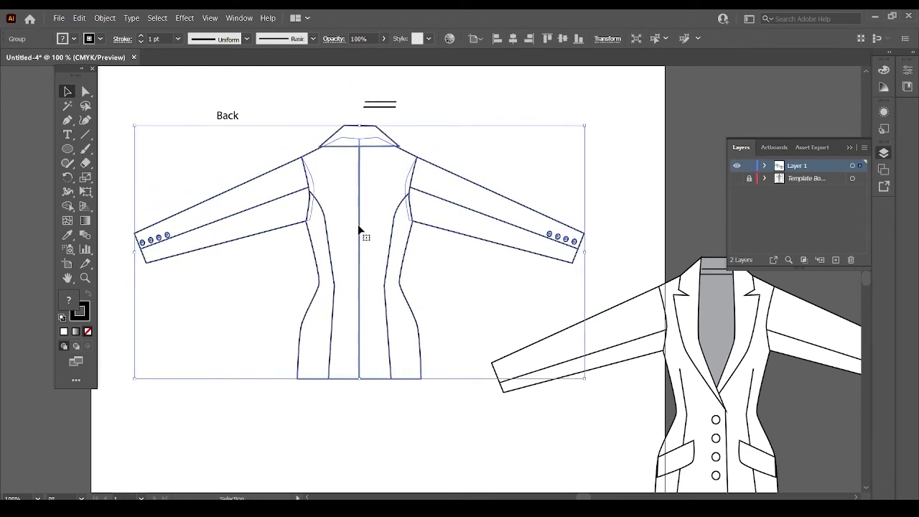
left_click(485, 108)
left_click_drag(361, 95, 403, 117)
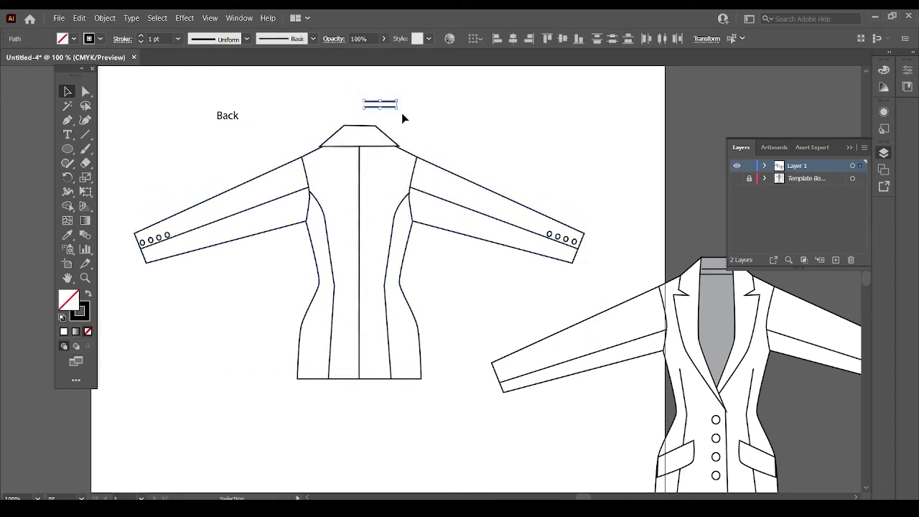
key("Delete")
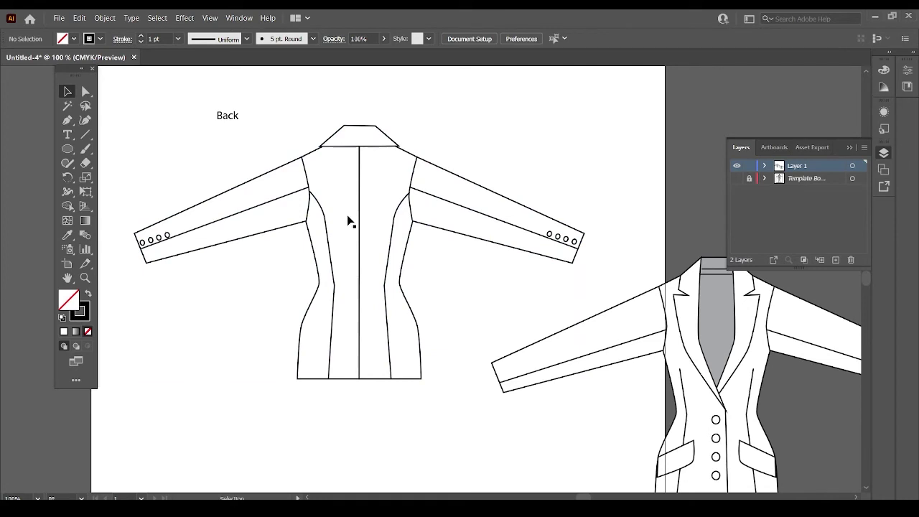
Zoom out and drag the front jacket onto the page above the back view
key("a")
key("ctrl+minus")
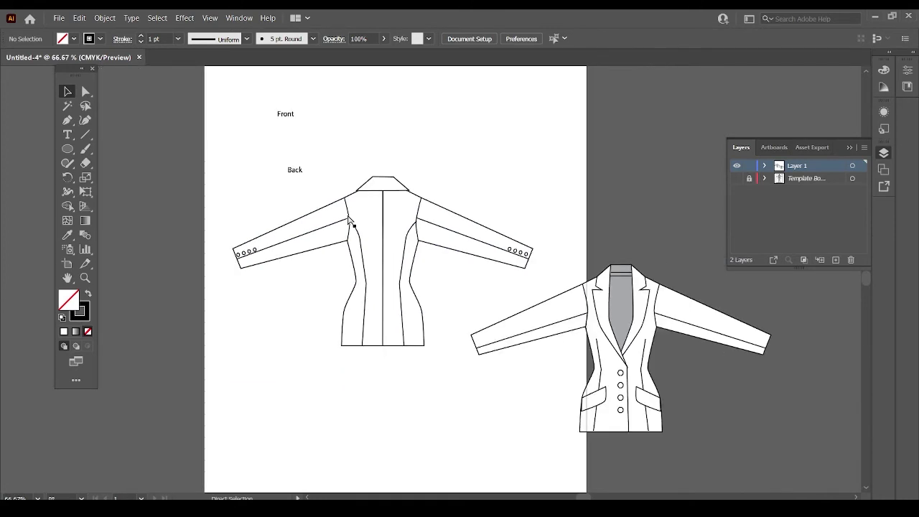
left_click_drag(359, 323, 352, 281)
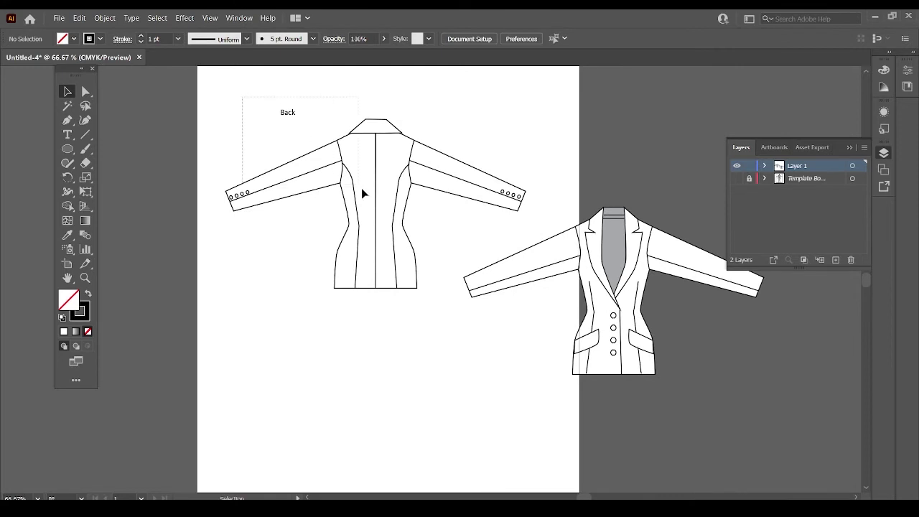
mouse_move(245, 93)
left_mouse_down()
mouse_move(379, 195)
mouse_move(376, 357)
left_mouse_up()
left_click_drag(604, 243, 372, 117)
scroll(376, 124, "up", 1)
scroll(402, 158, "down", 1)
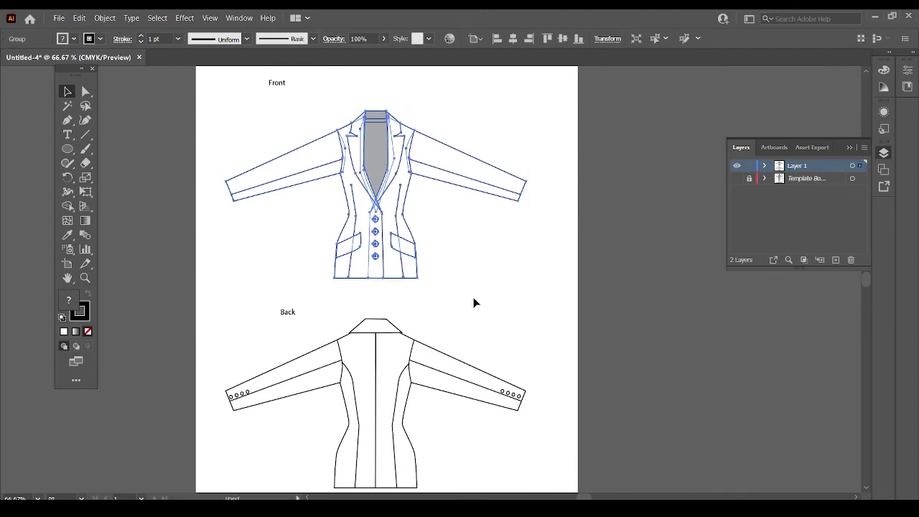
left_click(486, 323)
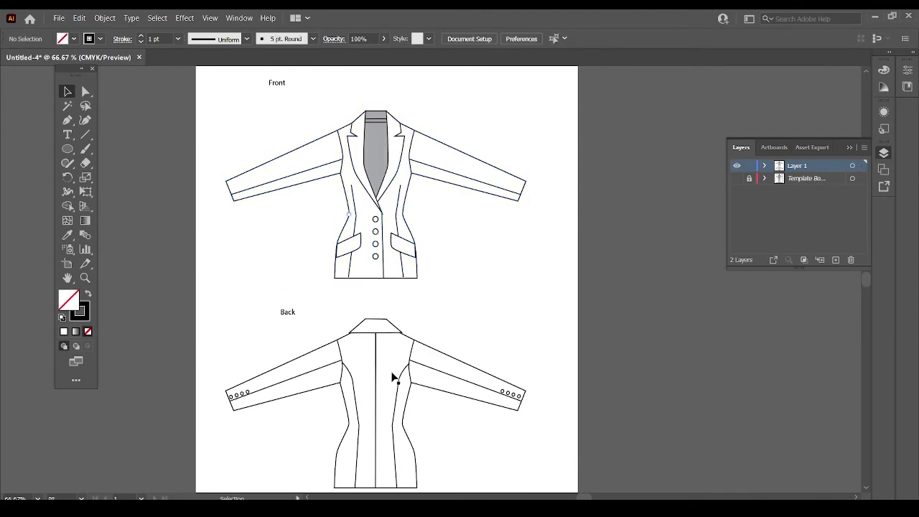
Marquee-select the whole back jacket and nudge it slightly to the right
left_click(394, 376)
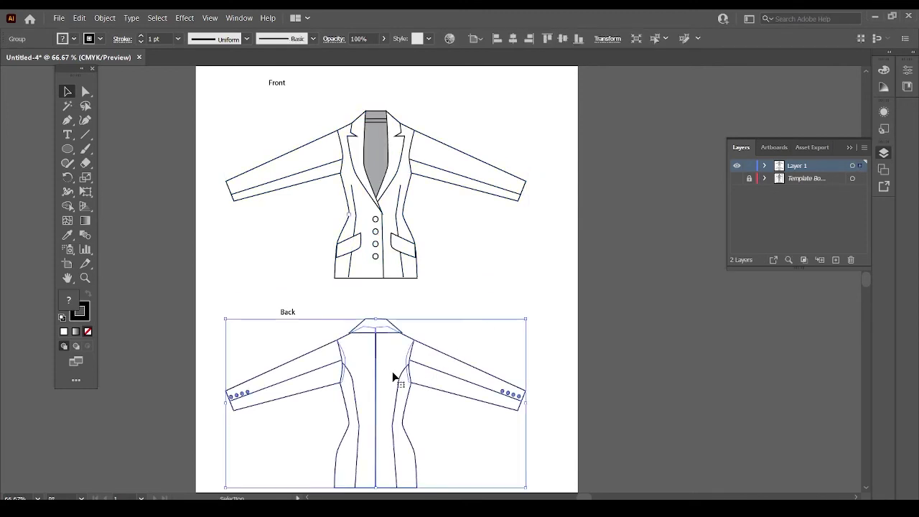
left_click(325, 316)
left_click_drag(240, 296, 509, 432)
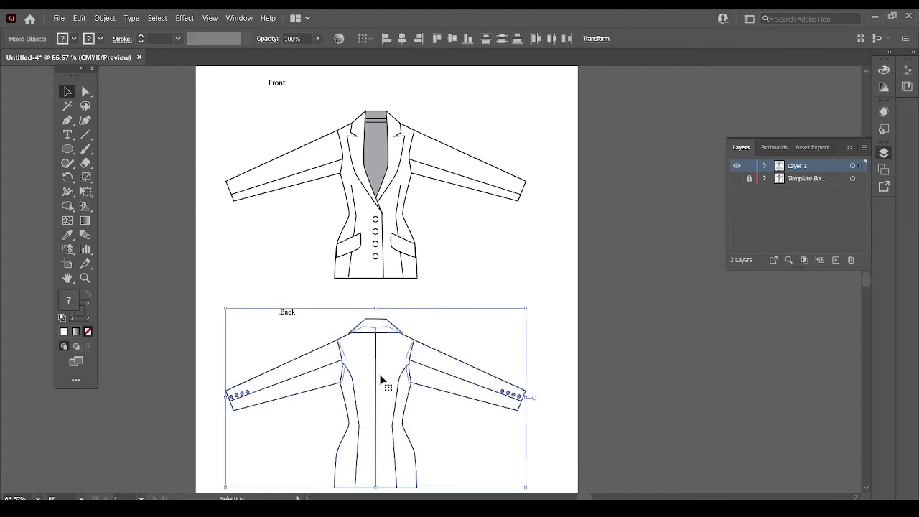
left_click_drag(374, 374, 380, 376)
left_click(524, 271)
left_click_drag(525, 273, 529, 248)
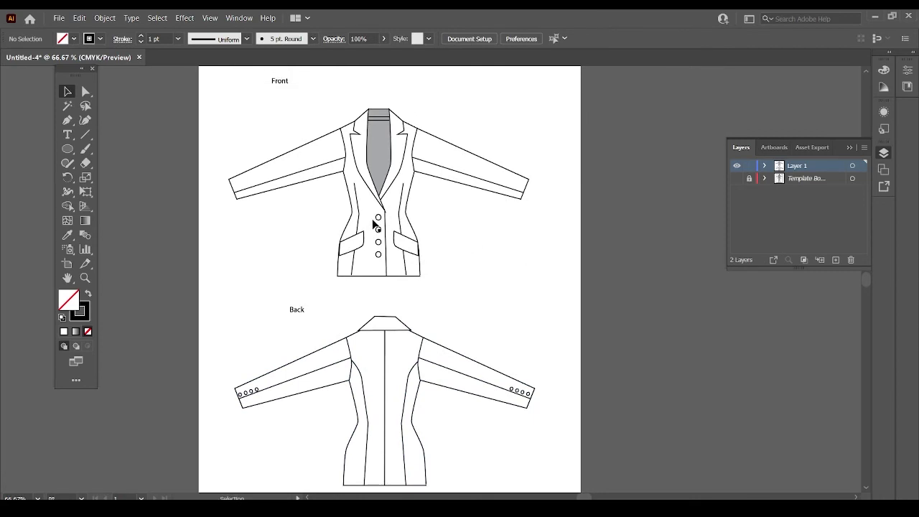
left_click_drag(379, 229, 373, 230)
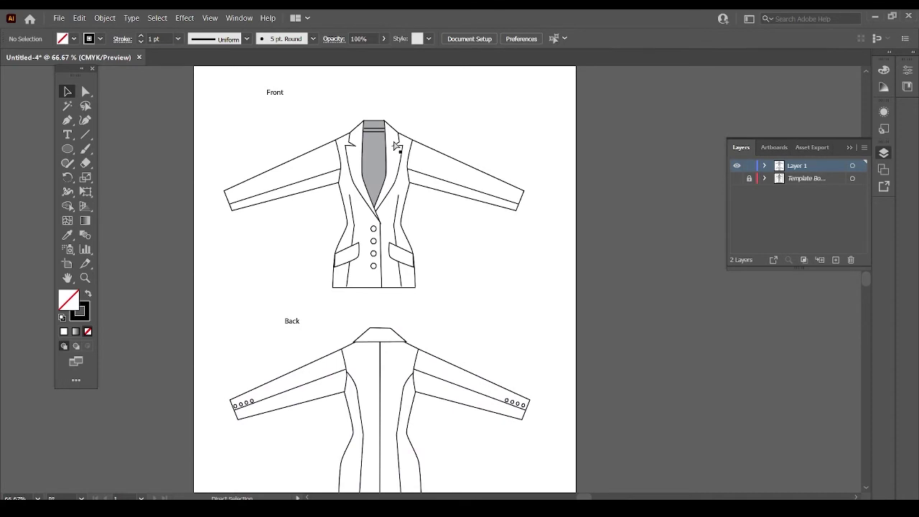
key("ctrl+minus")
Adjust the corner anchors of the left and right pocket flaps on the front jacket
left_click_drag(491, 256, 485, 229)
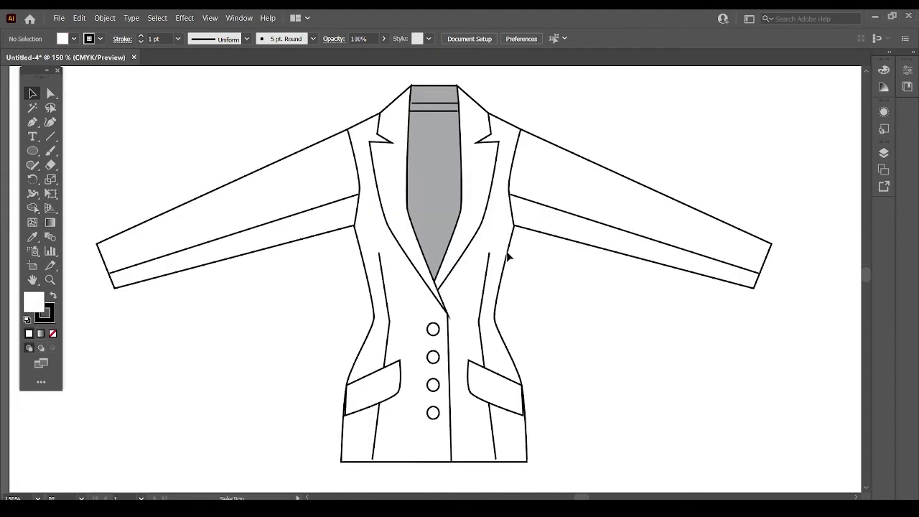
left_click(51, 94)
left_click(346, 416)
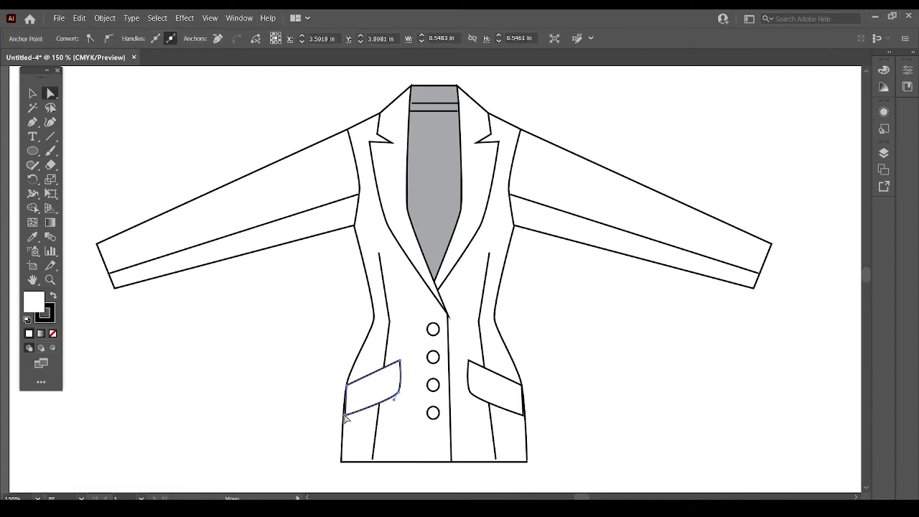
left_click_drag(346, 416, 344, 418)
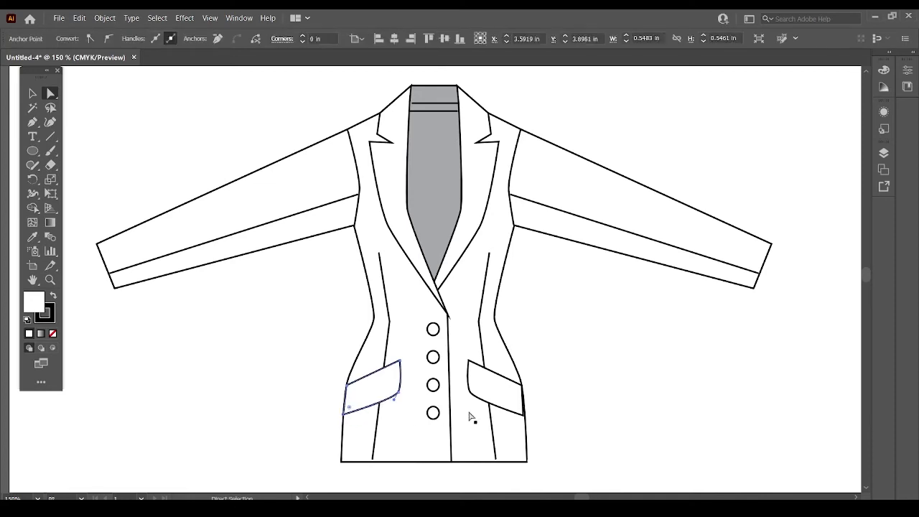
left_click(560, 419)
left_click(523, 420)
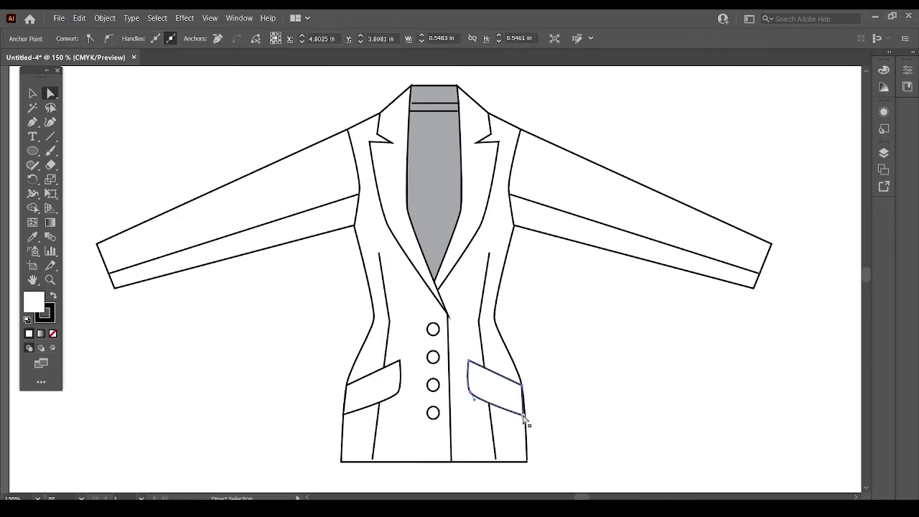
left_click_drag(523, 420, 524, 418)
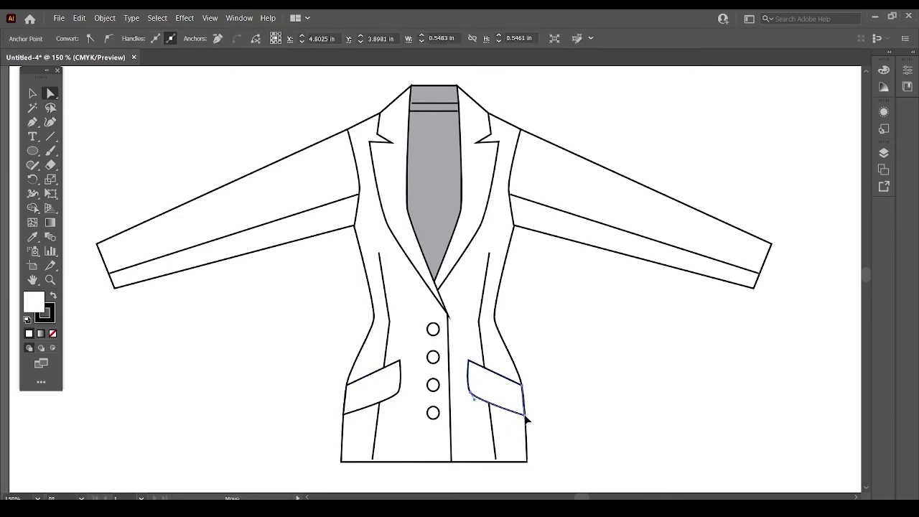
left_click(554, 408)
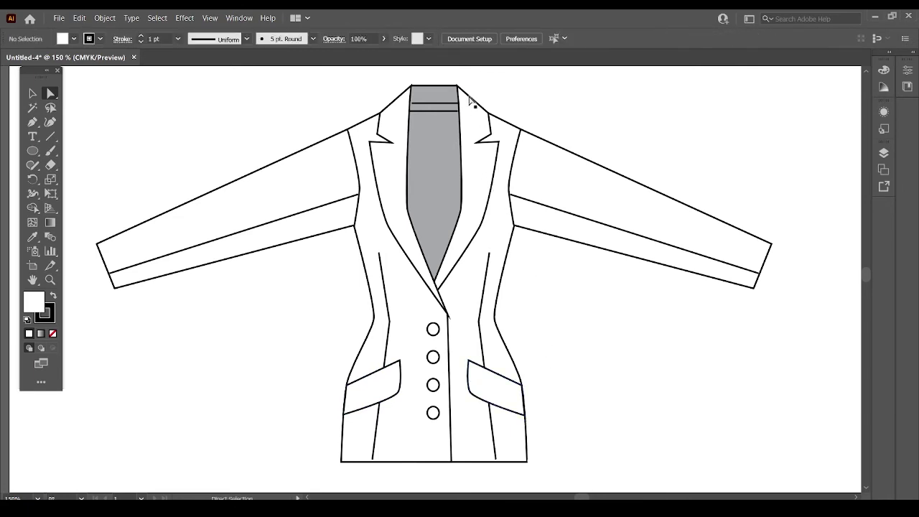
Reshape the right lapel's top anchor near the collar
left_click(457, 87)
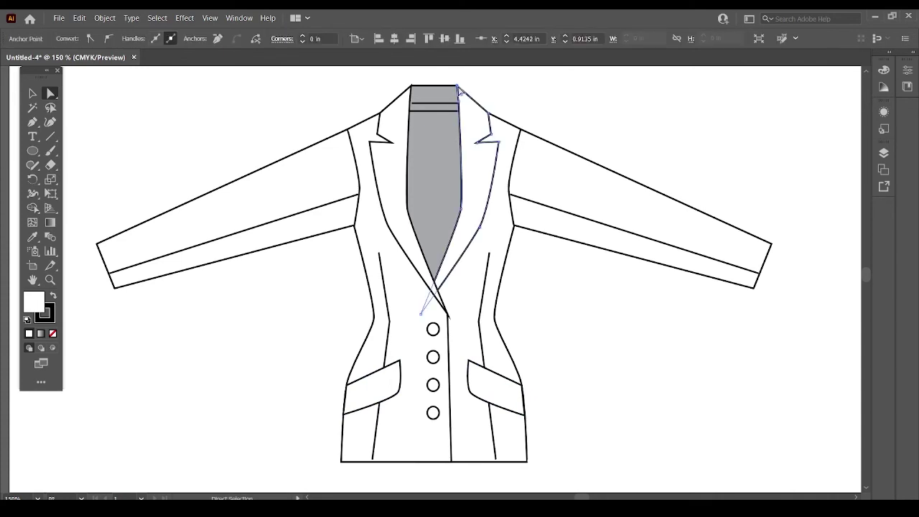
left_click_drag(457, 88, 460, 93)
left_click(505, 92)
left_click(458, 88)
left_click(512, 97)
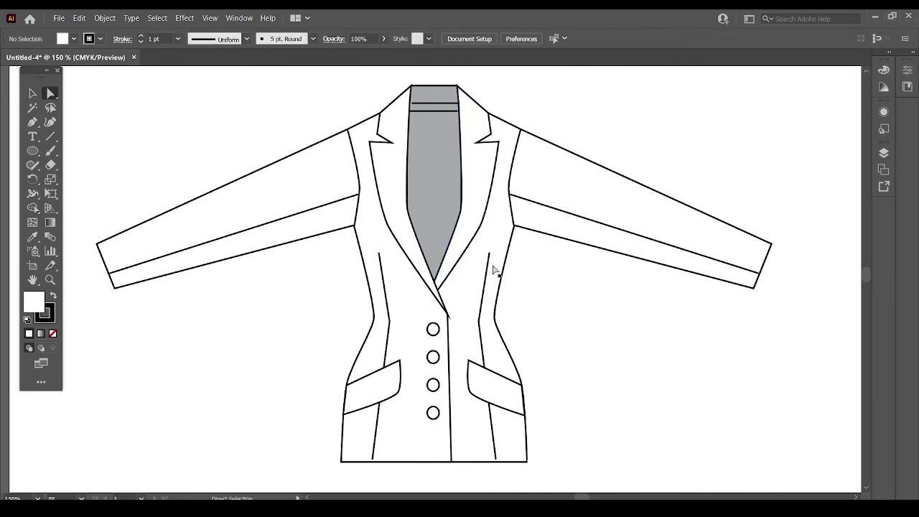
Reposition the left lapel's lower anchor point slightly upward
left_click(450, 321)
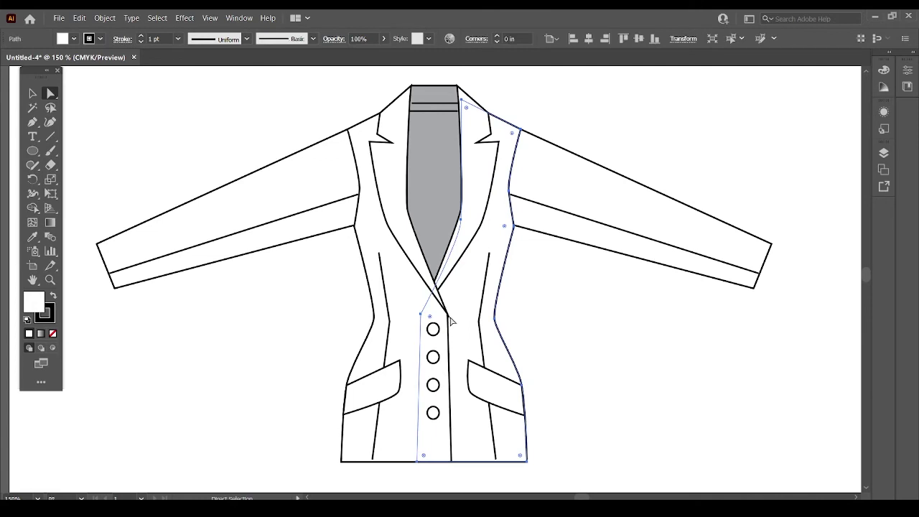
left_click(449, 318)
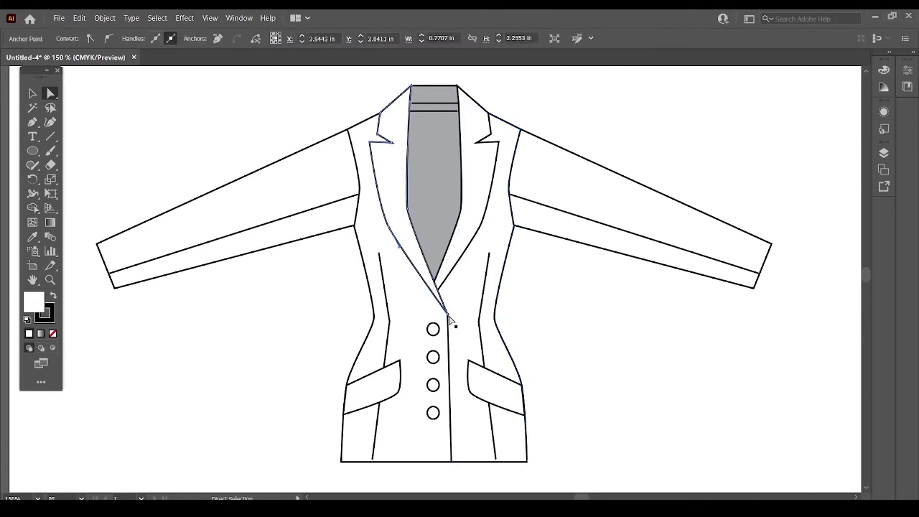
left_click(450, 321)
left_click(446, 314)
left_click_drag(449, 318, 448, 316)
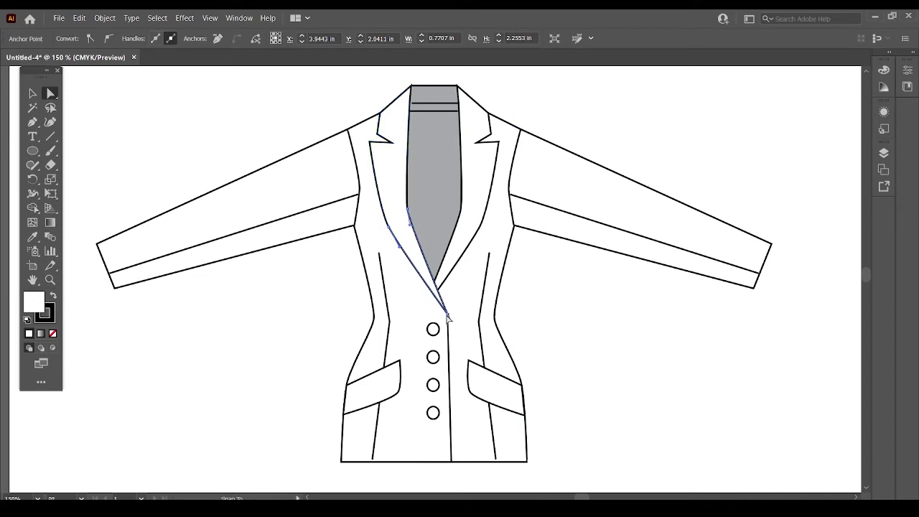
left_click_drag(448, 318, 447, 314)
left_click(544, 330)
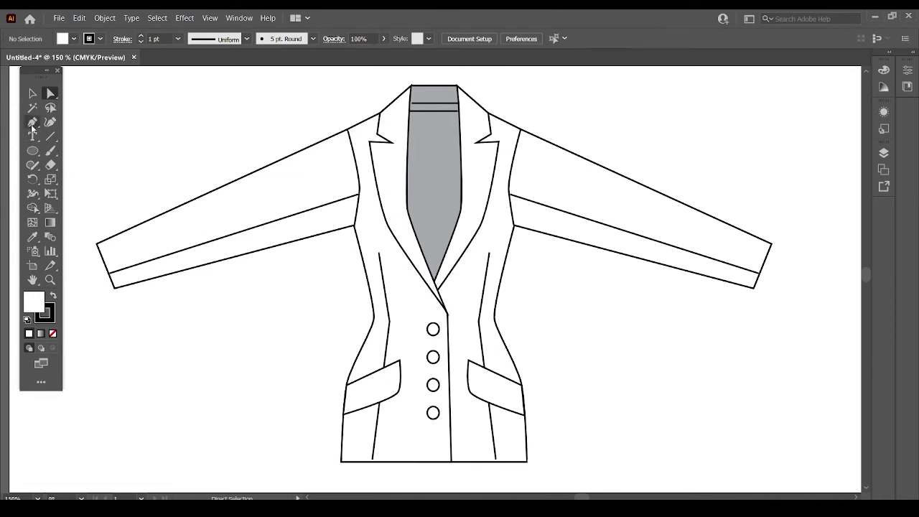
left_click(32, 123)
Draw an unfilled straight line across the front collar band and select it
left_click(52, 334)
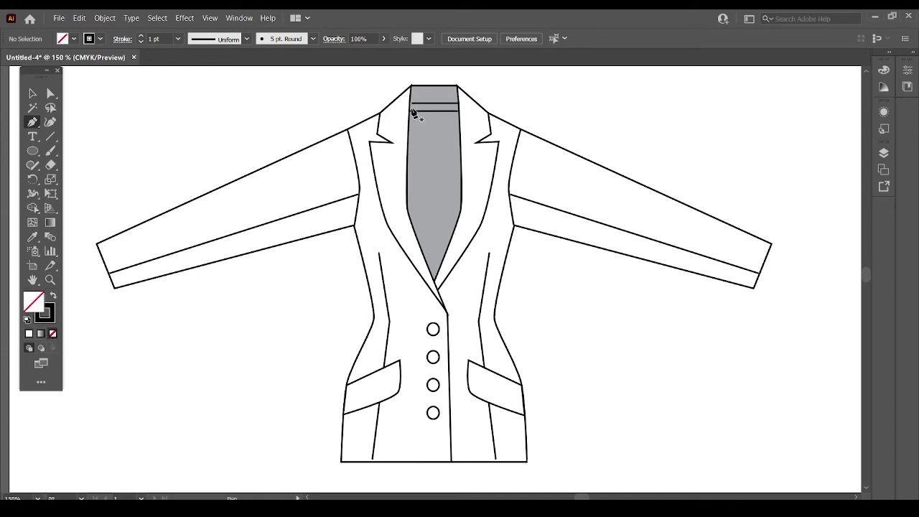
left_click(411, 107)
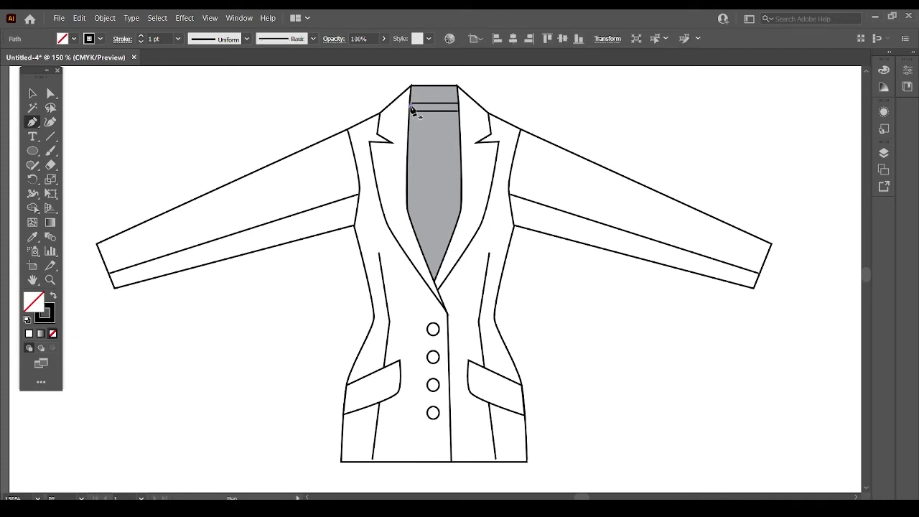
left_click(458, 109)
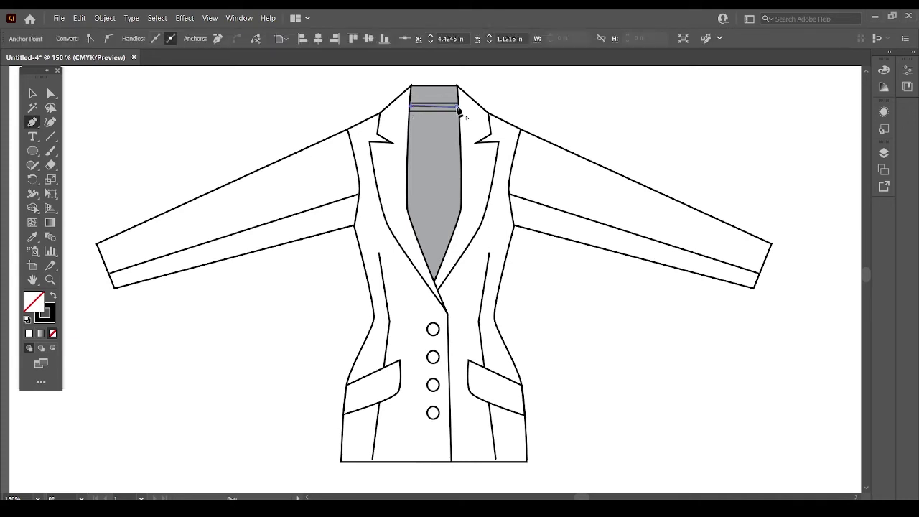
key("v")
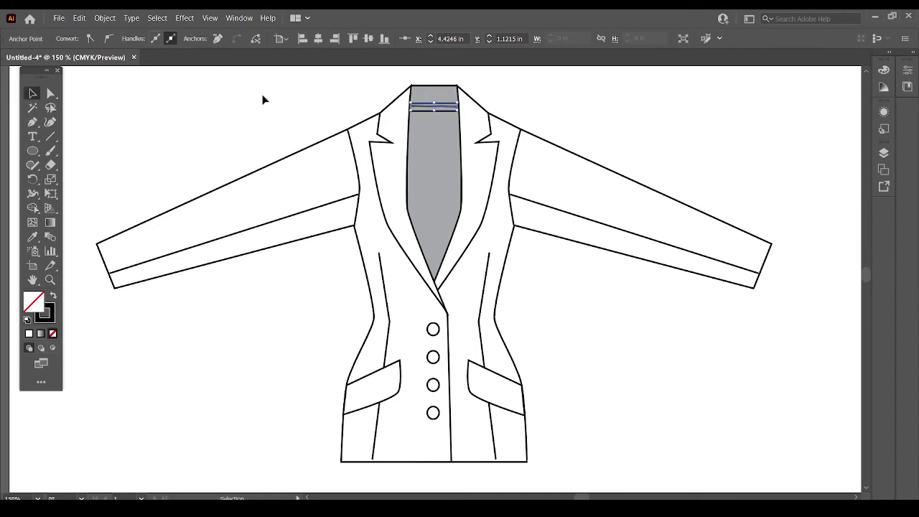
left_click(437, 109)
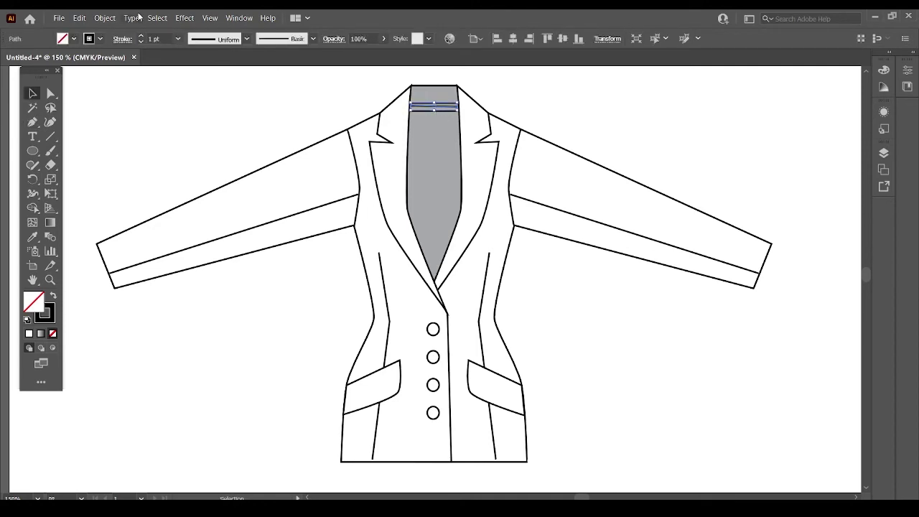
left_click(239, 17)
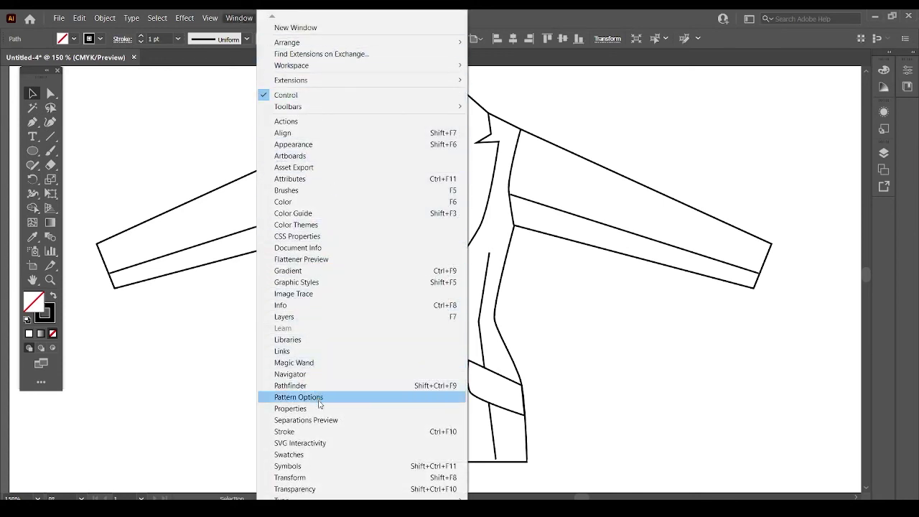
Make the collar line a dashed stroke with 3 pt dashes
left_click(323, 432)
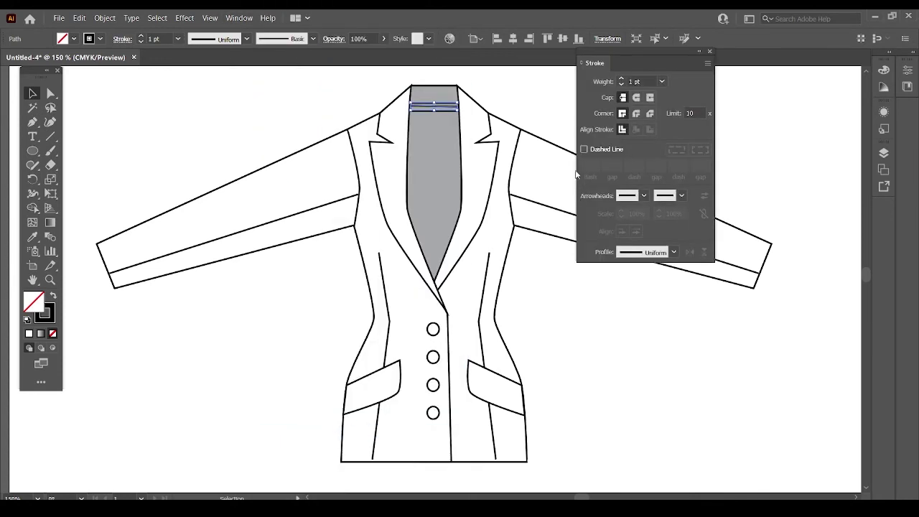
left_click(584, 149)
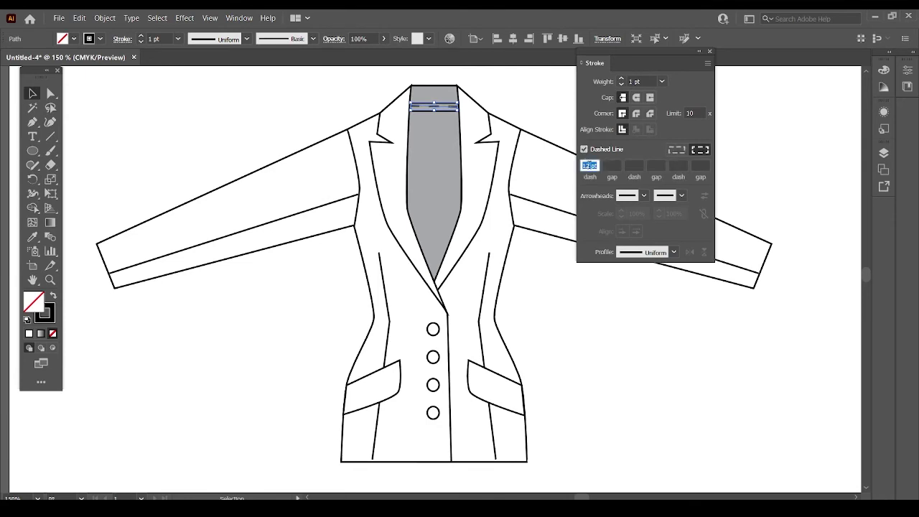
type("3")
left_click(614, 166)
type("2")
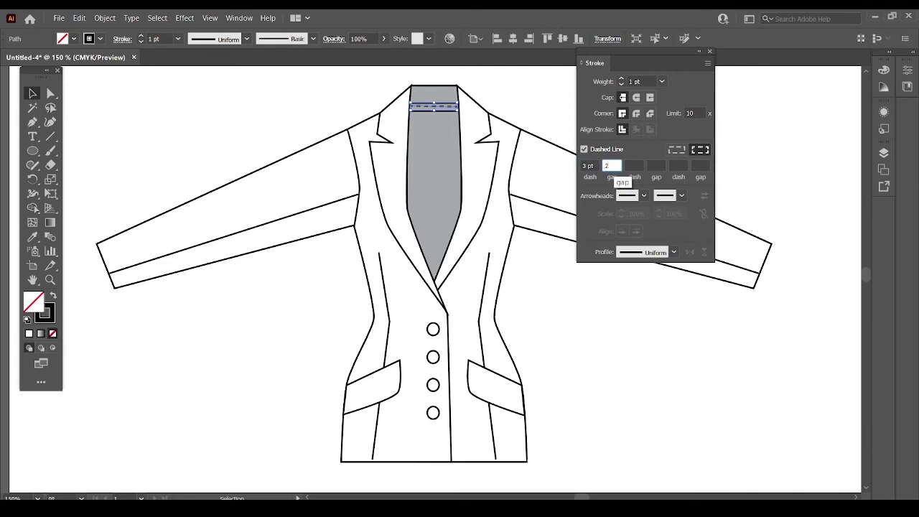
key("Tab")
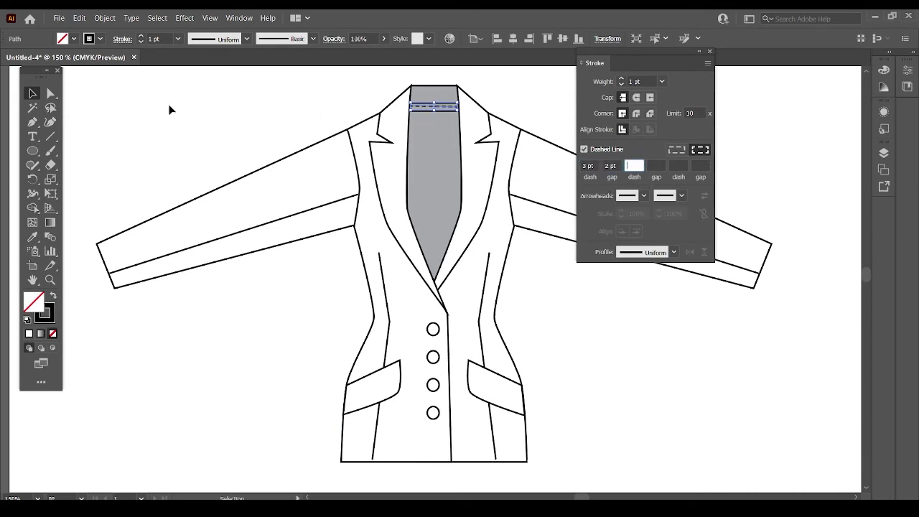
left_click(150, 108)
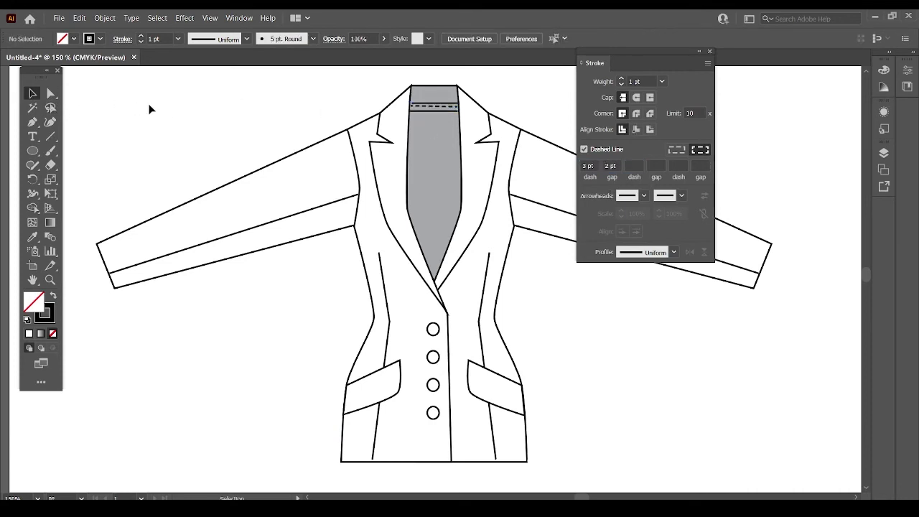
Reselect the collar stitch line and set its dash gap to 1 pt
left_click(427, 106)
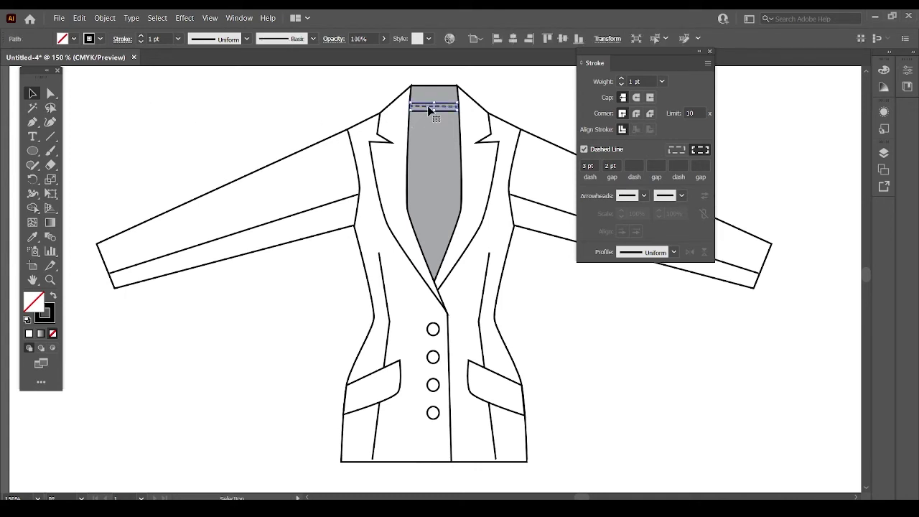
left_click(293, 115)
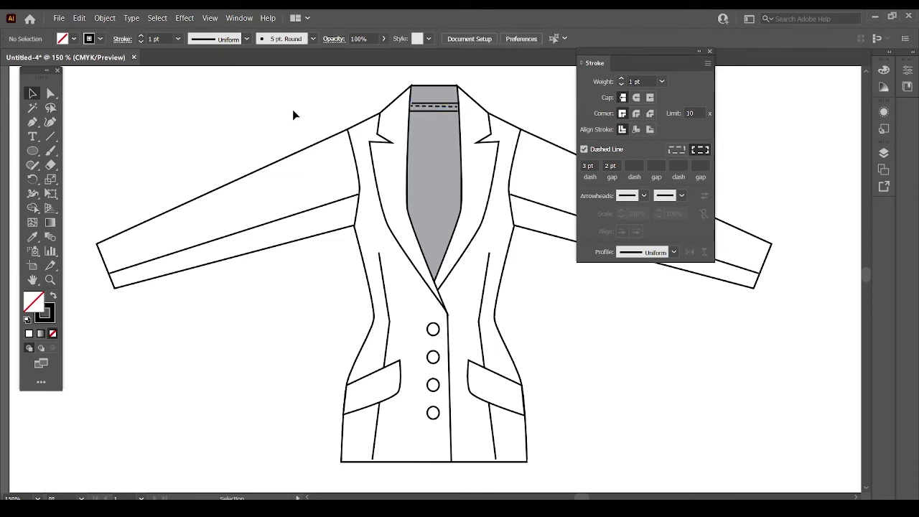
key("a")
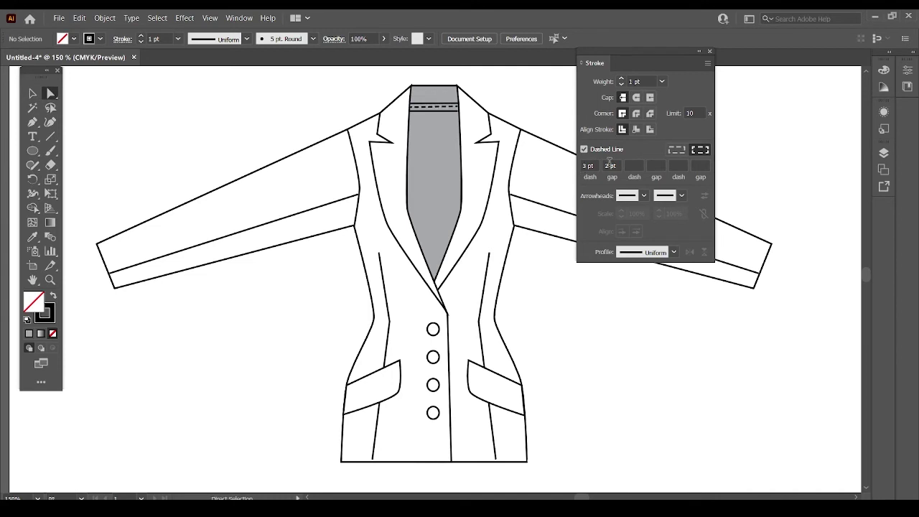
left_click(584, 149)
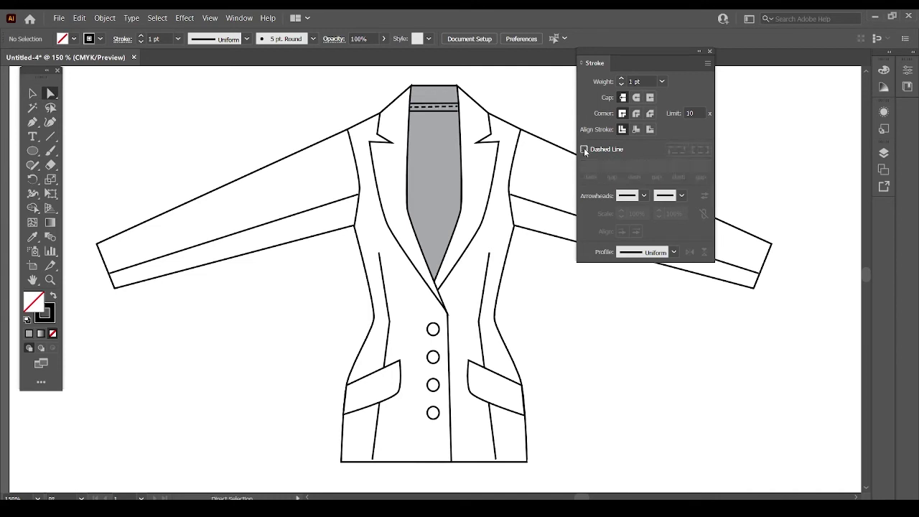
key("v")
left_click(435, 108)
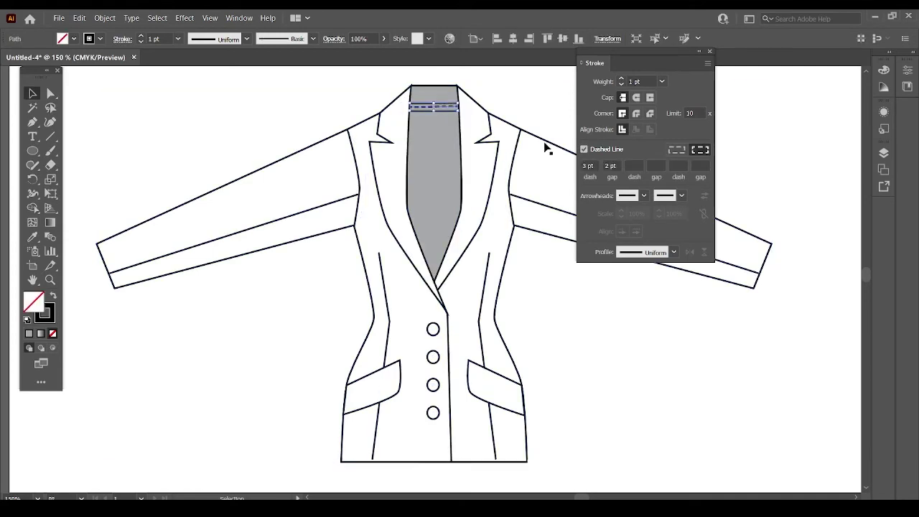
left_click(584, 149)
left_click(584, 149)
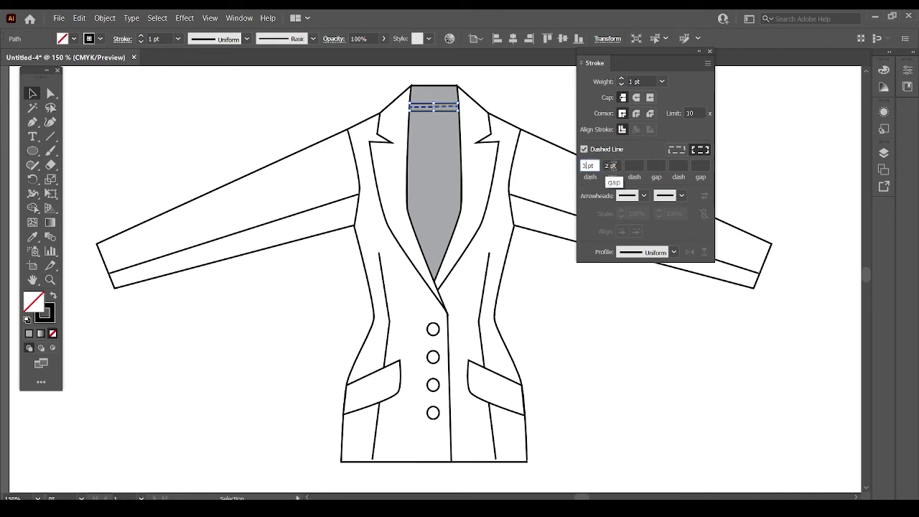
left_click(610, 166)
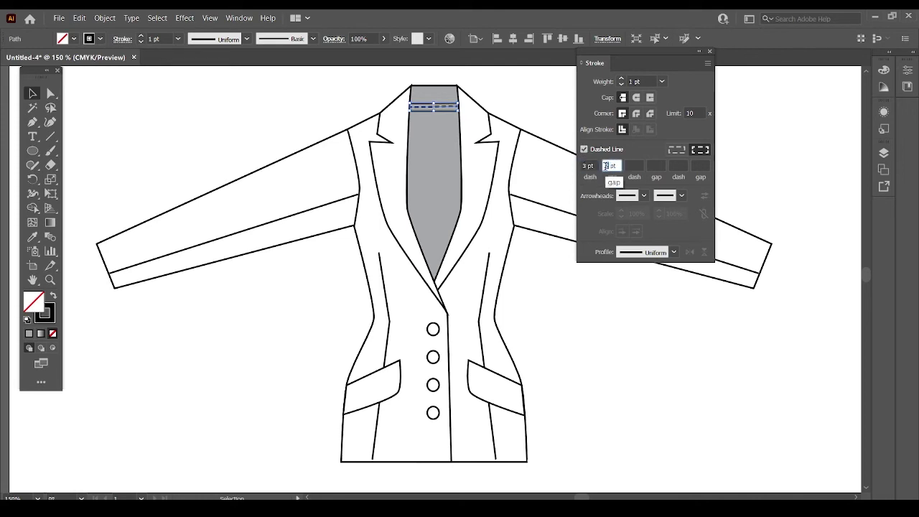
type("1")
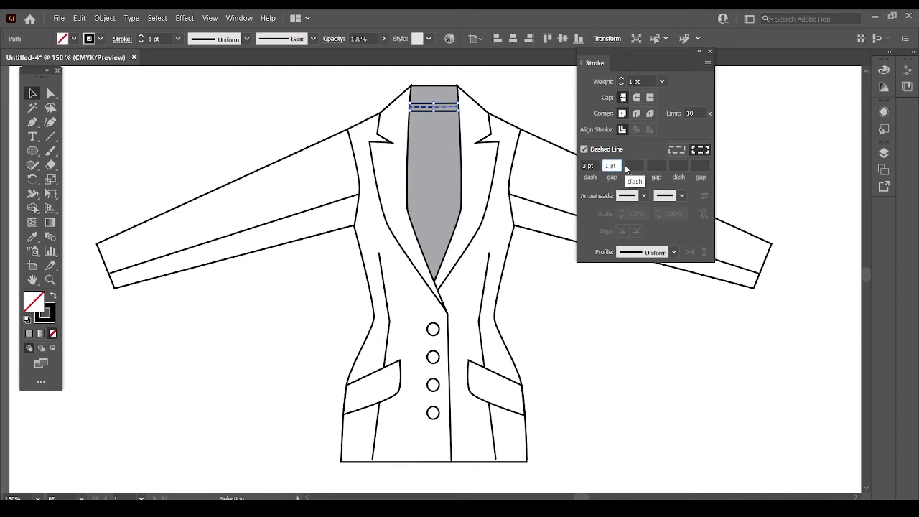
left_click(627, 165)
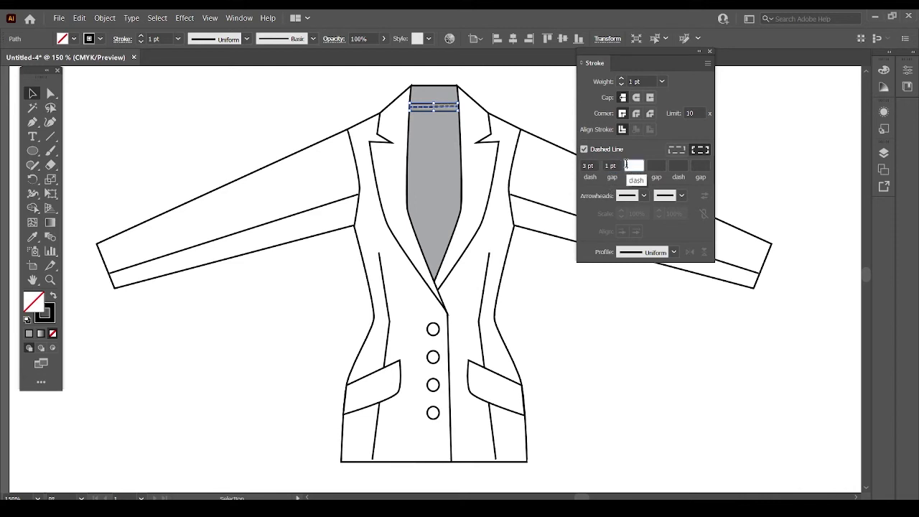
left_click(311, 127)
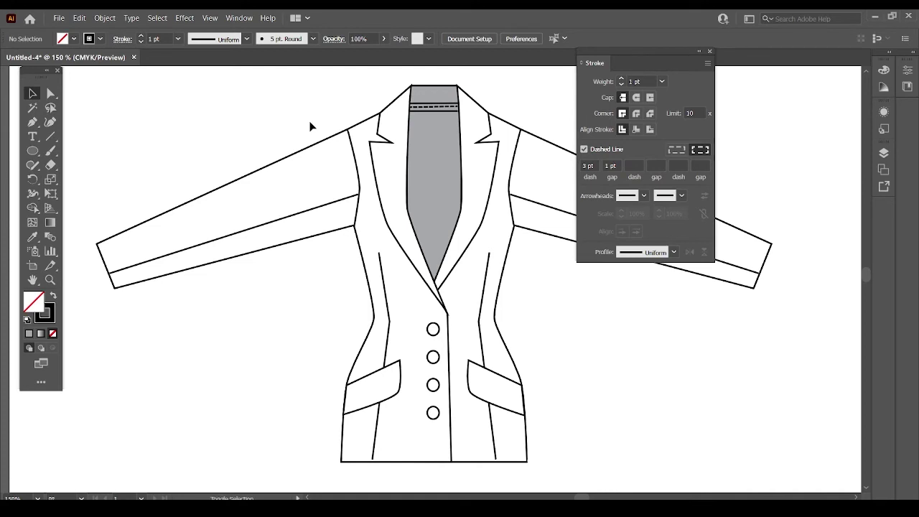
left_click(34, 122)
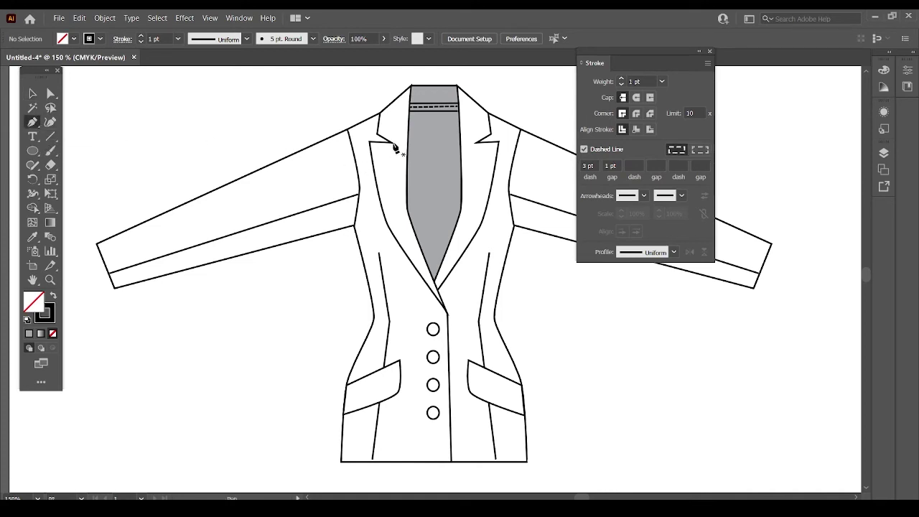
Draw a short solid line on the left lapel
left_click(392, 143)
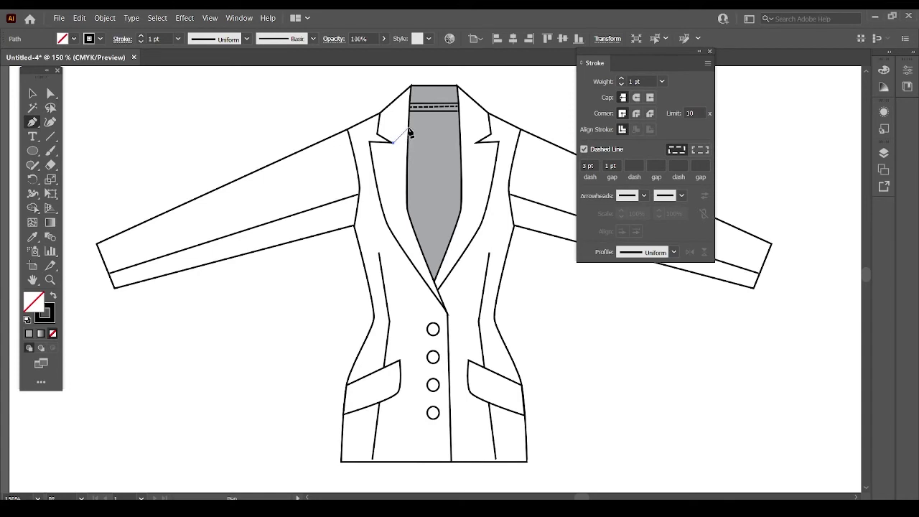
left_click(408, 131)
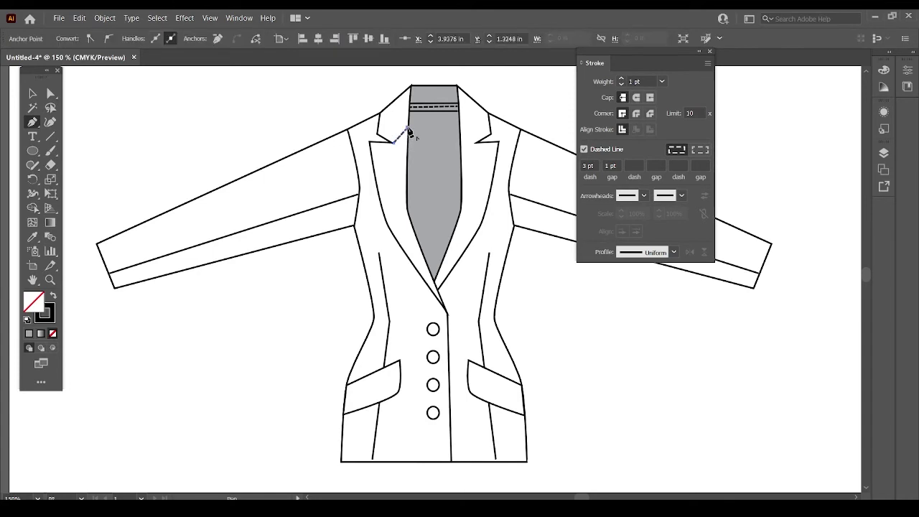
key("v")
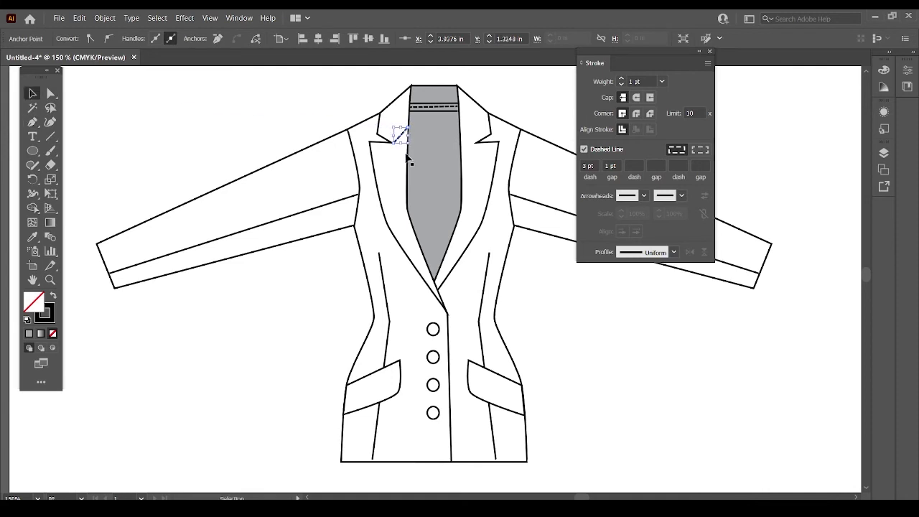
key("ctrl+a")
left_click(301, 125)
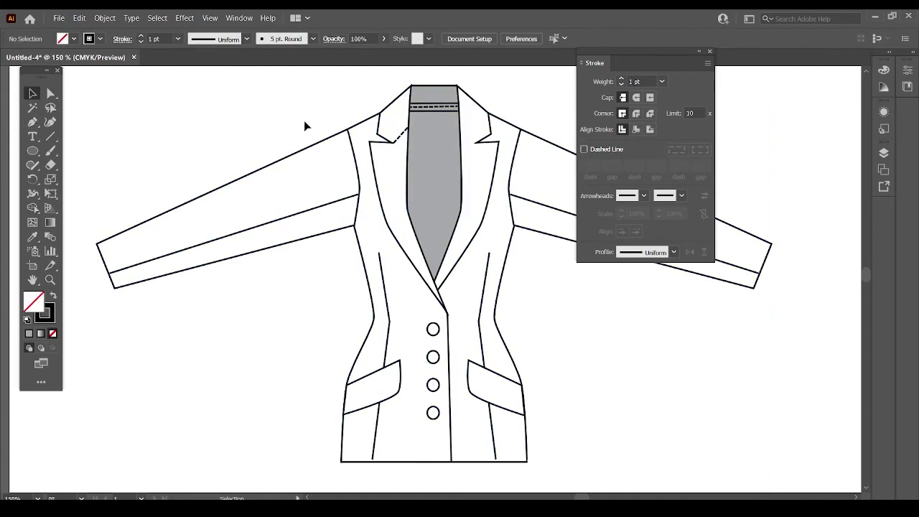
left_click(402, 138)
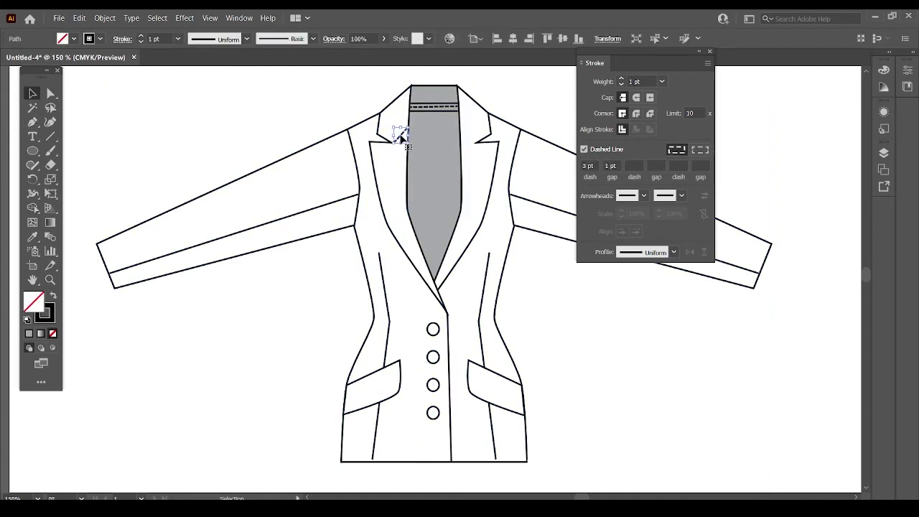
left_click(584, 149)
left_click(273, 107)
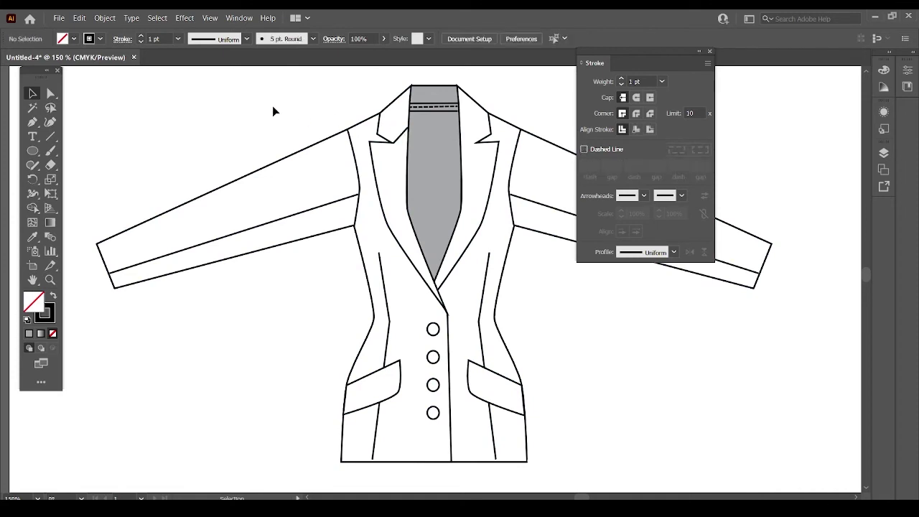
Reflect a copy of the lapel line to form an X mark
left_click(401, 138)
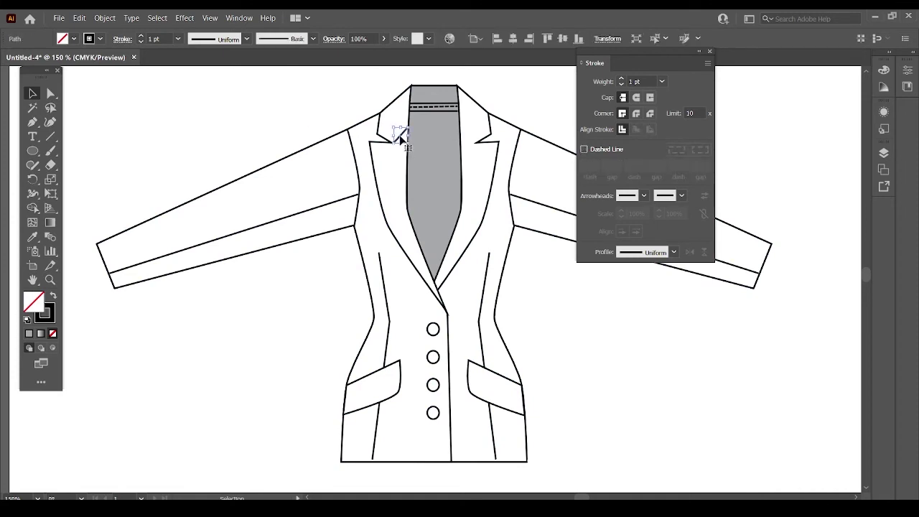
right_click(401, 138)
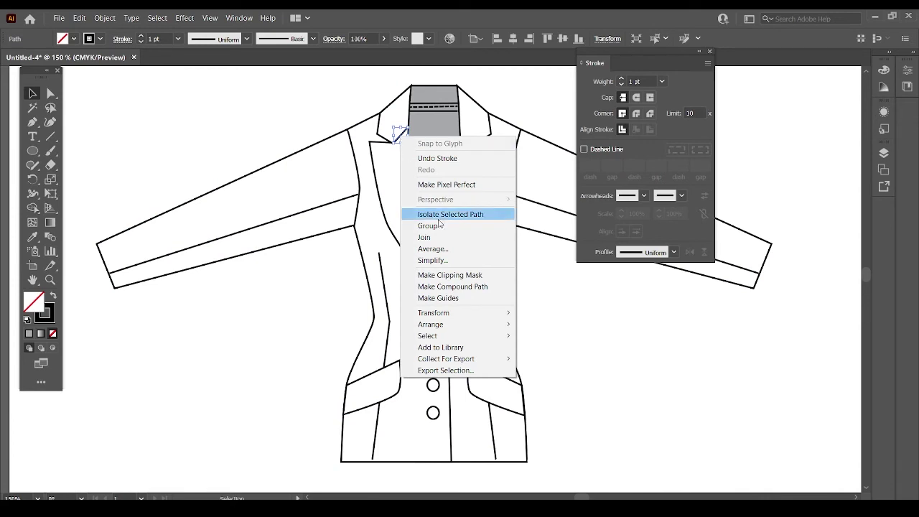
mouse_move(445, 313)
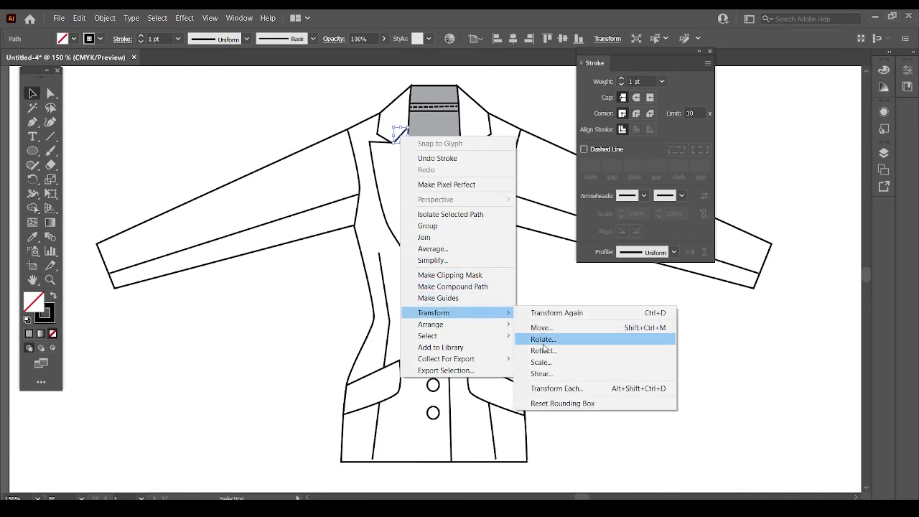
left_click(543, 350)
left_click(516, 289)
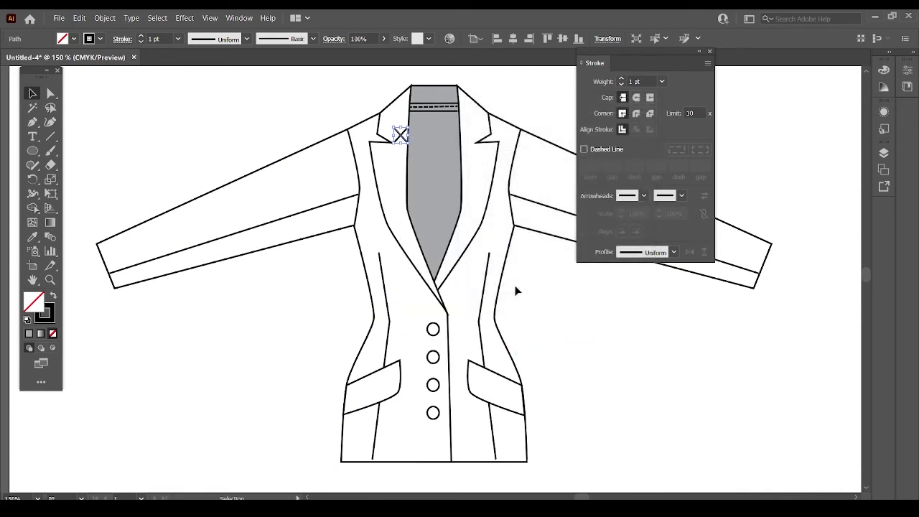
key("ctrl+a")
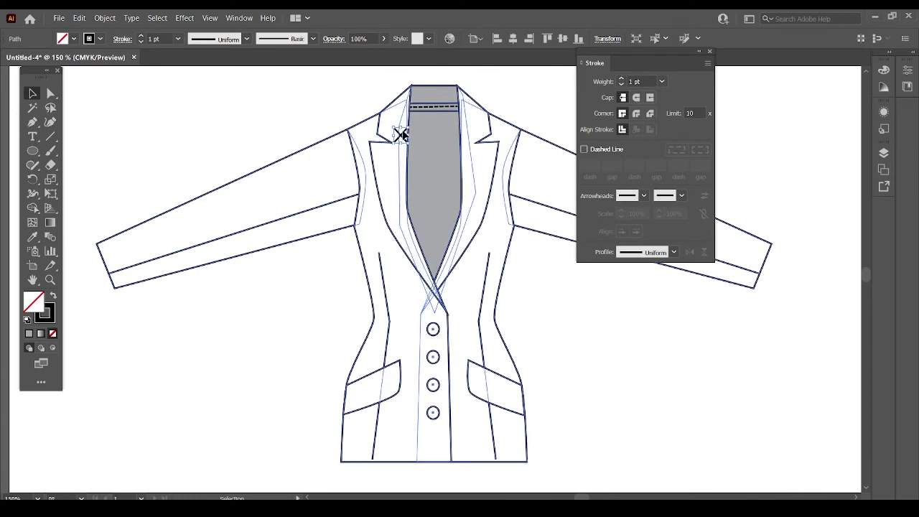
left_click(242, 102)
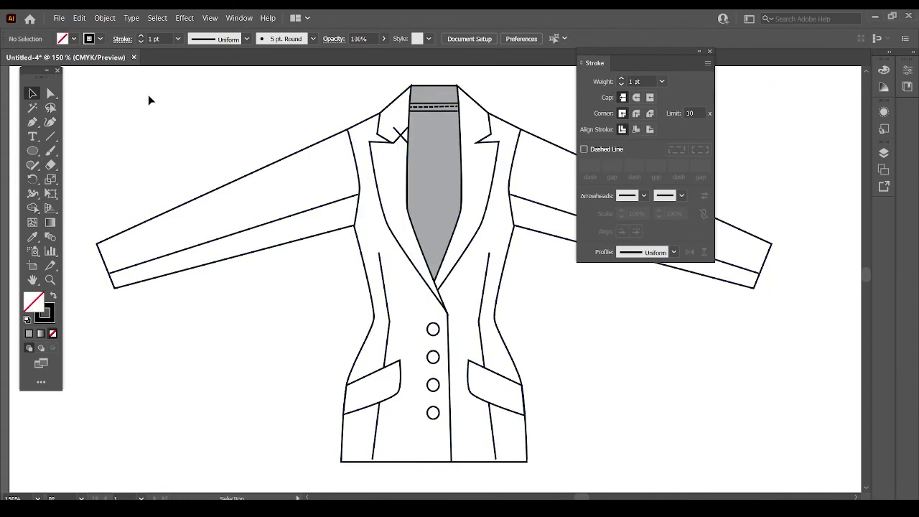
Move the X mark onto the right lapel
left_click(33, 93)
left_click(400, 135)
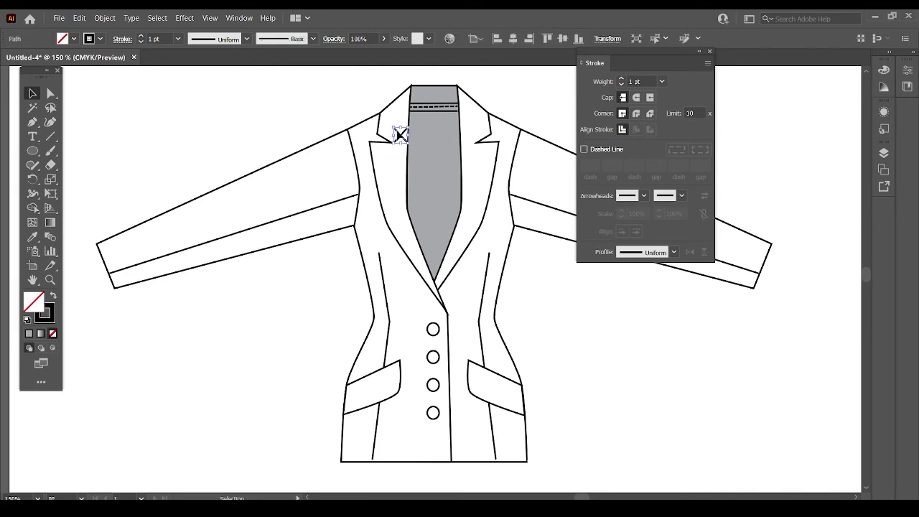
left_click_drag(400, 134, 464, 135)
left_click(219, 121)
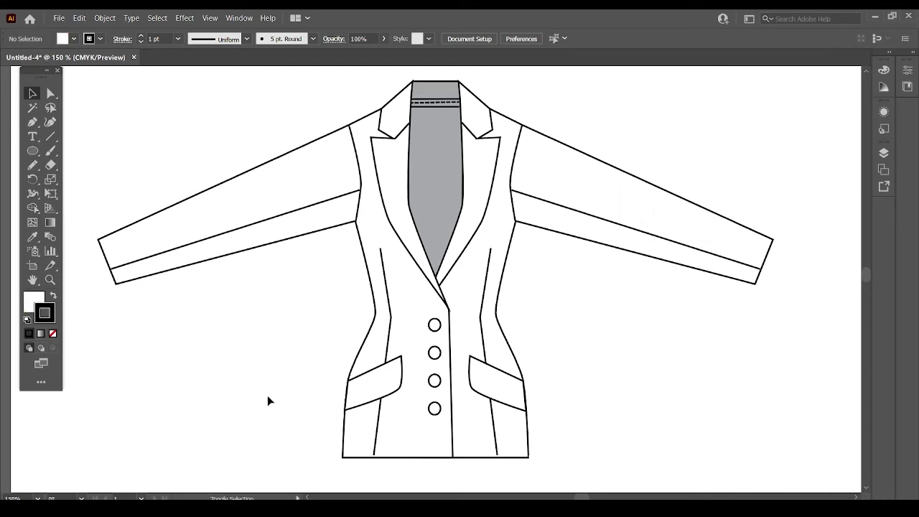
Draw a small tan-filled circle above the left sleeve, select it, and open the Effect menu
left_click(32, 152)
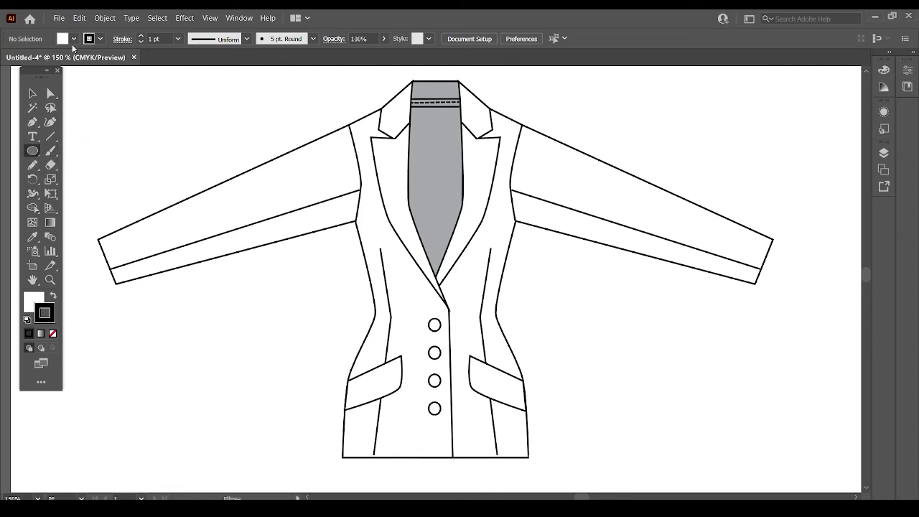
left_click(74, 39)
left_click(41, 76)
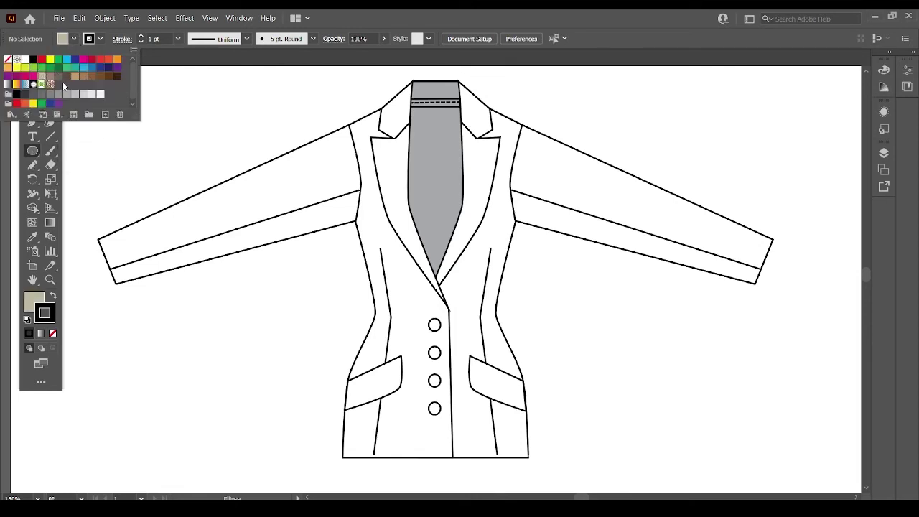
left_click(33, 152)
left_click_drag(114, 112, 143, 138)
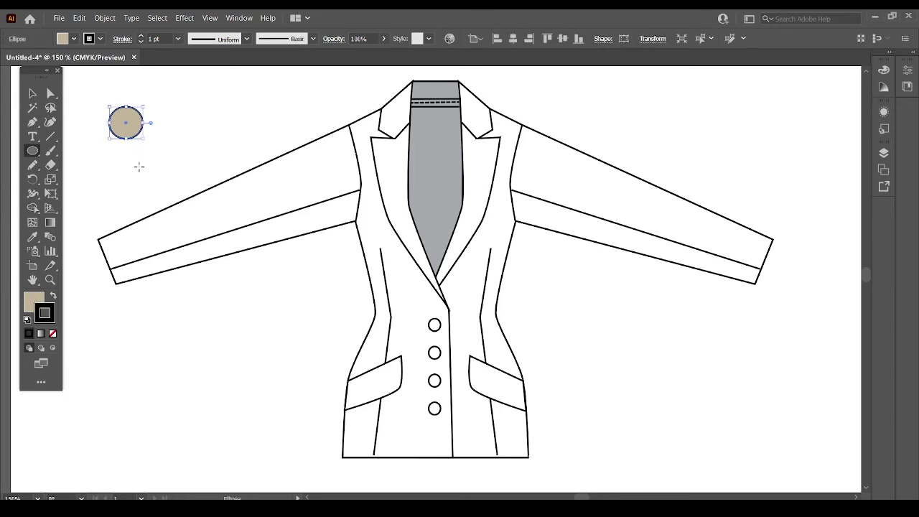
key("v")
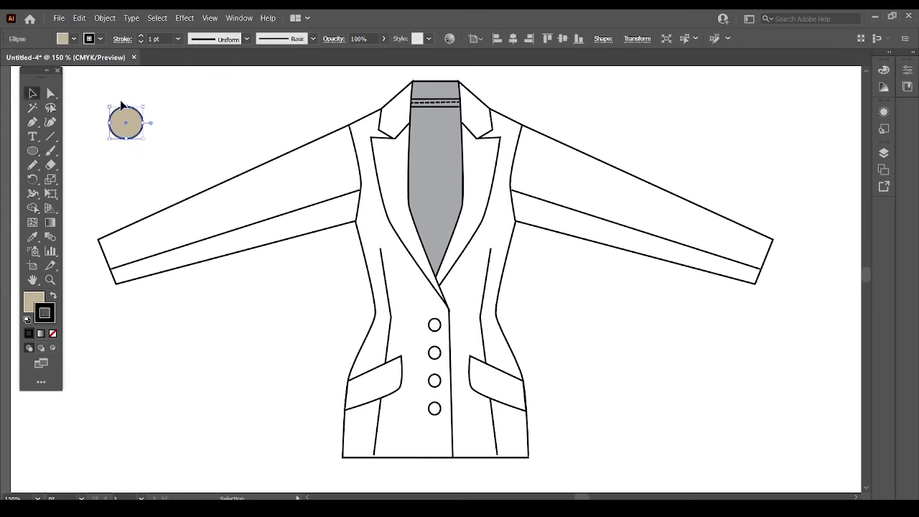
left_click(175, 123)
left_click(130, 123)
left_click(186, 19)
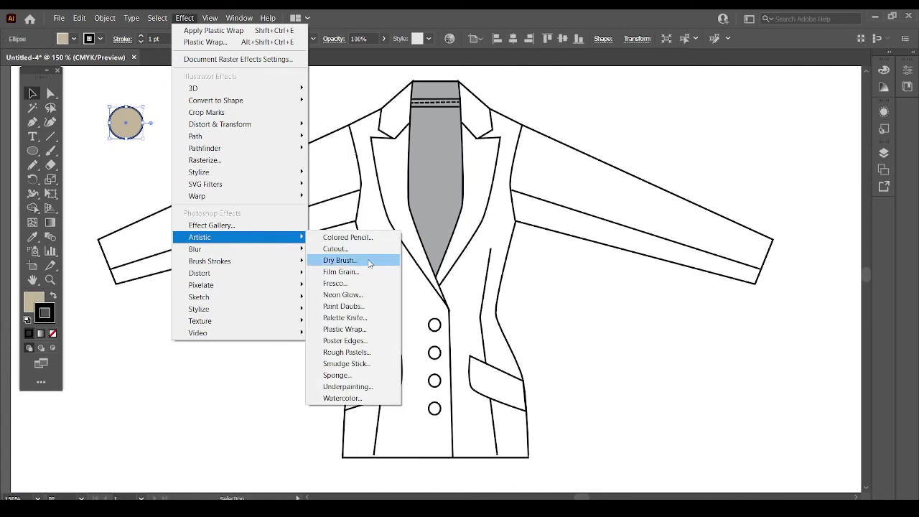
mouse_move(199, 237)
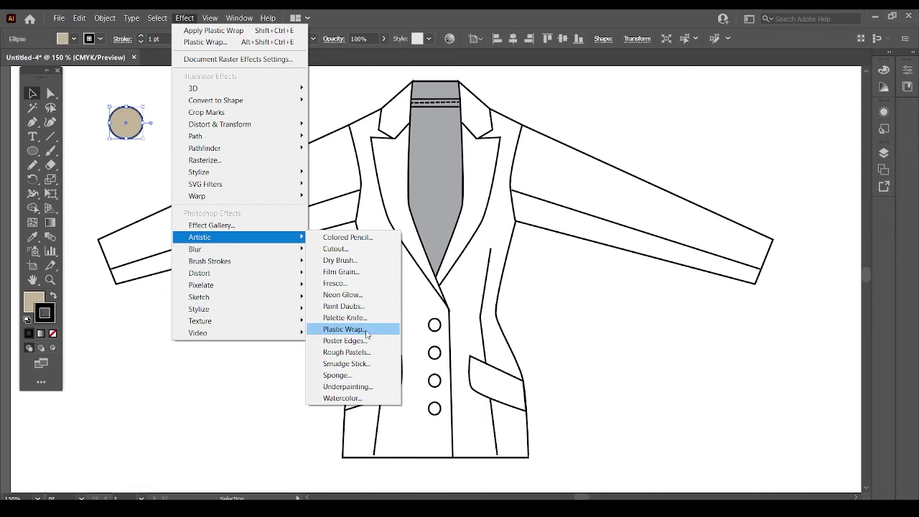
Apply Plastic Wrap to the tan circle: highlight strength 20, detail 9, smoothness 13
left_click(344, 329)
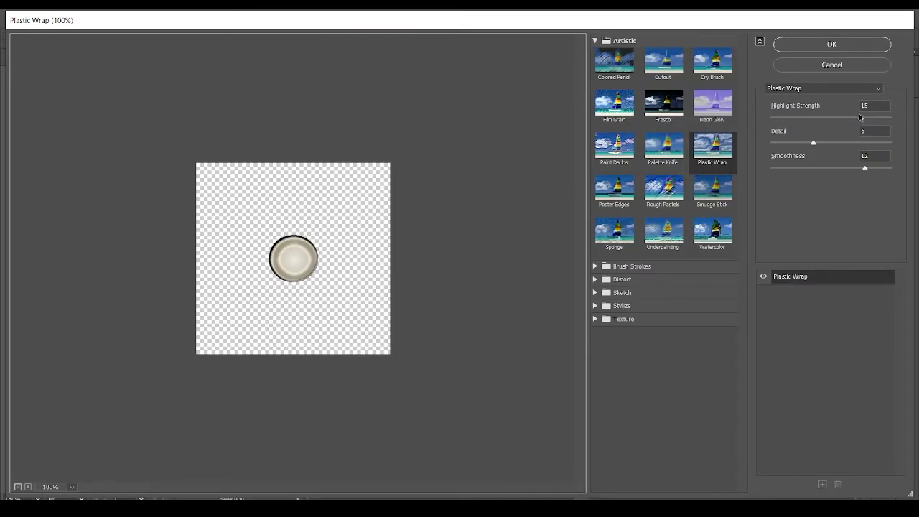
left_click_drag(861, 120, 895, 123)
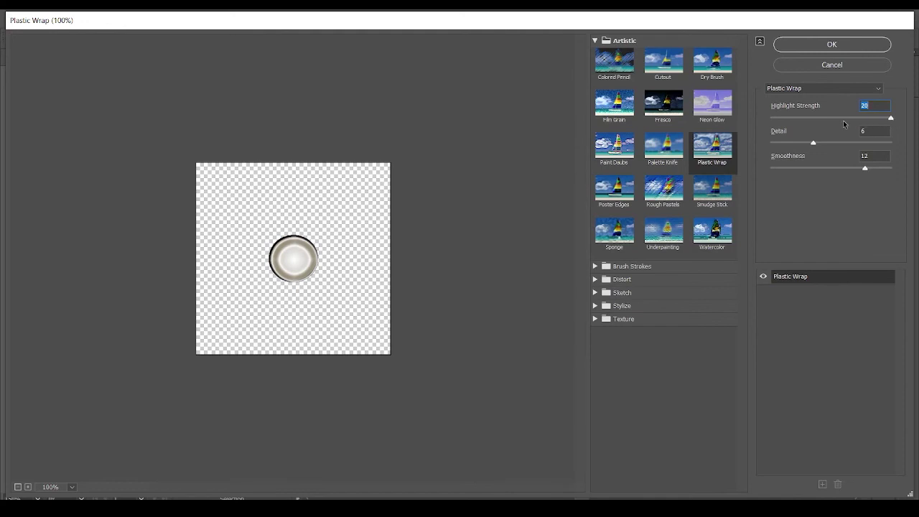
mouse_move(895, 122)
left_mouse_down()
mouse_move(773, 129)
mouse_move(896, 125)
left_mouse_up()
mouse_move(815, 144)
left_mouse_down()
mouse_move(884, 144)
mouse_move(851, 144)
mouse_move(822, 159)
mouse_move(892, 172)
mouse_move(801, 178)
mouse_move(916, 179)
mouse_move(888, 180)
left_mouse_up()
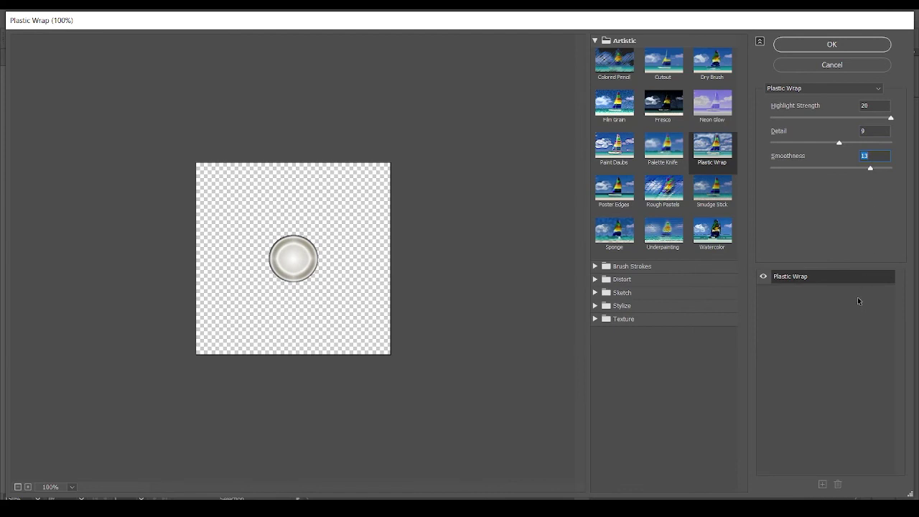
left_click(845, 43)
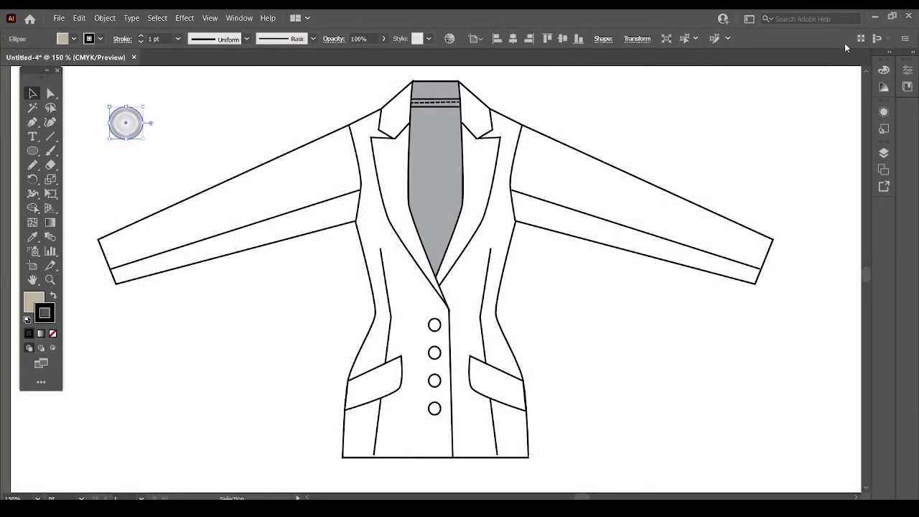
left_click(187, 129)
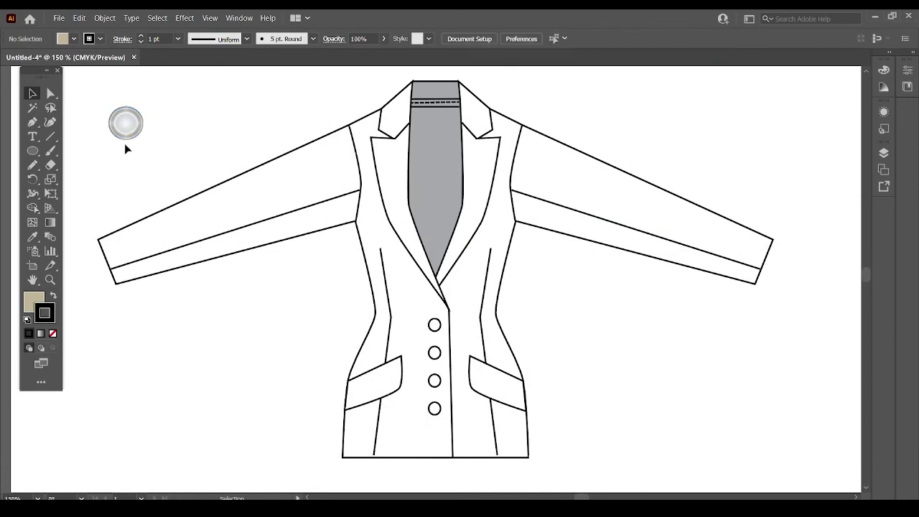
Reset to default fill and stroke and draw a tiny button-hole circle
left_click(26, 320)
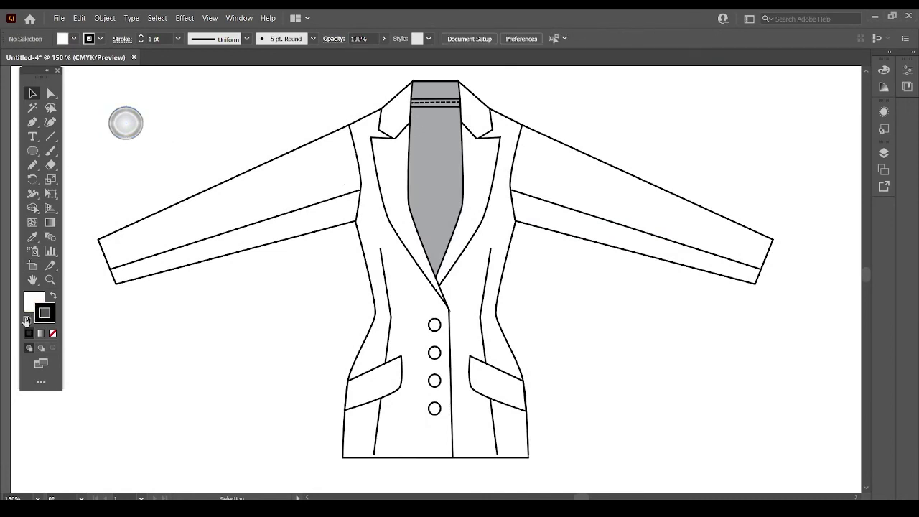
left_click(32, 150)
left_click_drag(176, 107, 184, 115)
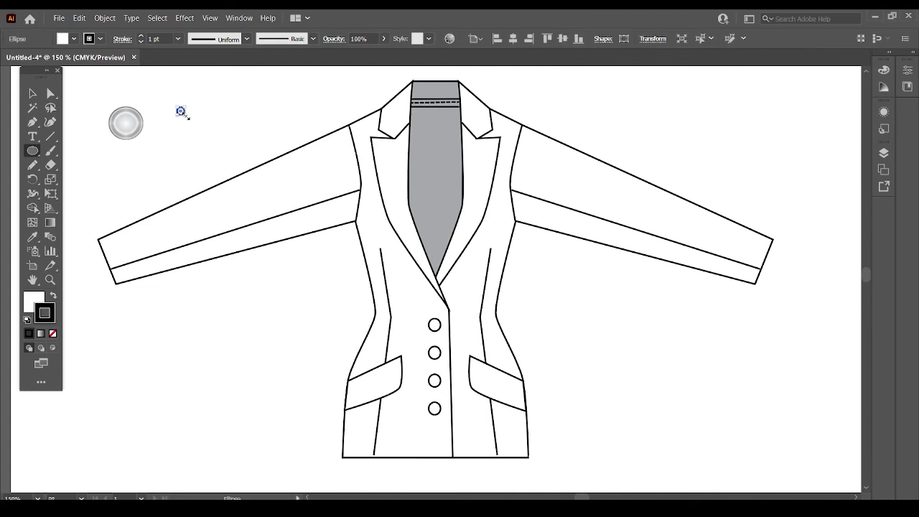
left_click(33, 95)
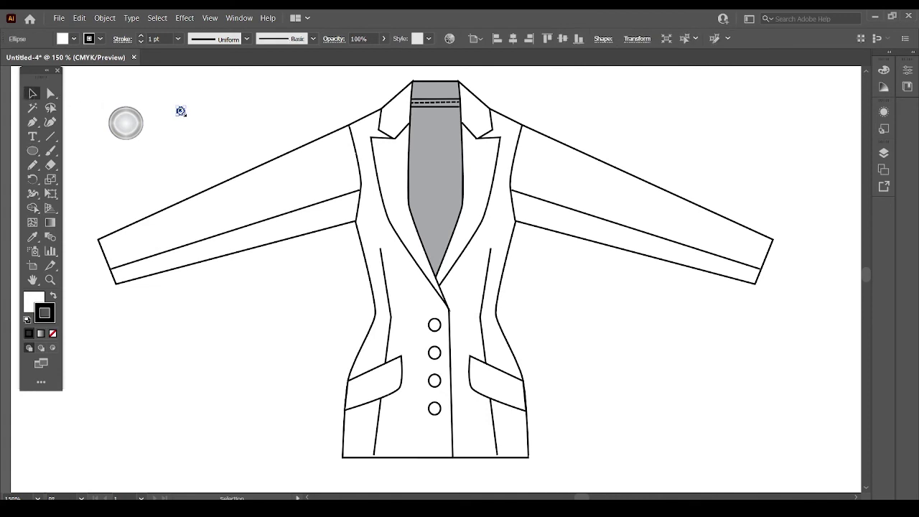
Copy the tiny circle 0.125 in to the right and group the pair
right_click(181, 111)
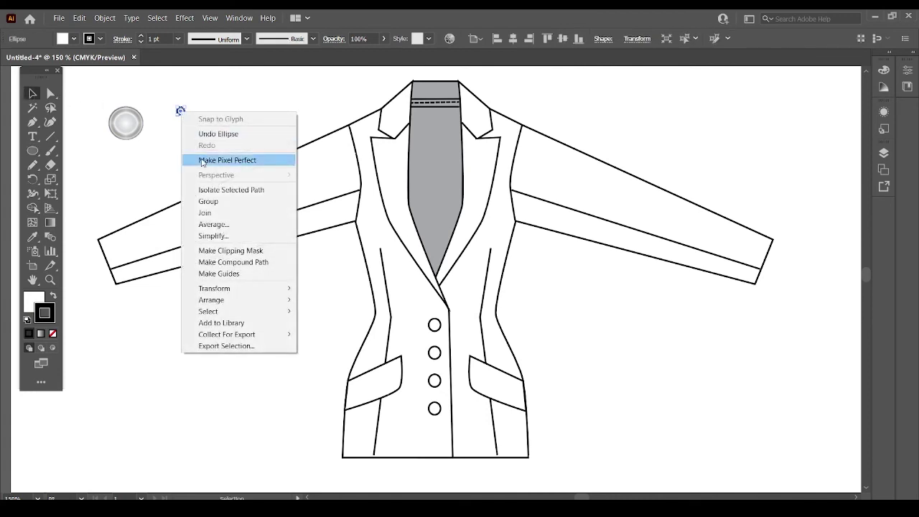
mouse_move(214, 288)
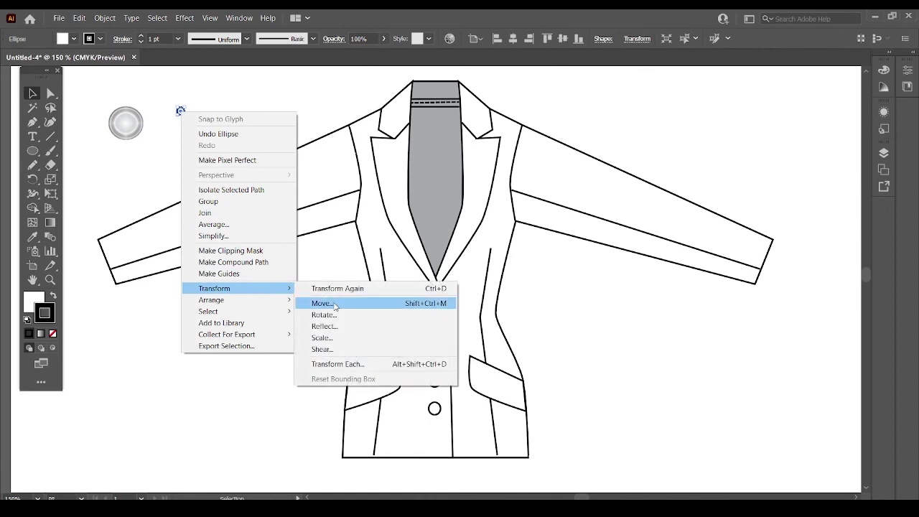
left_click(323, 303)
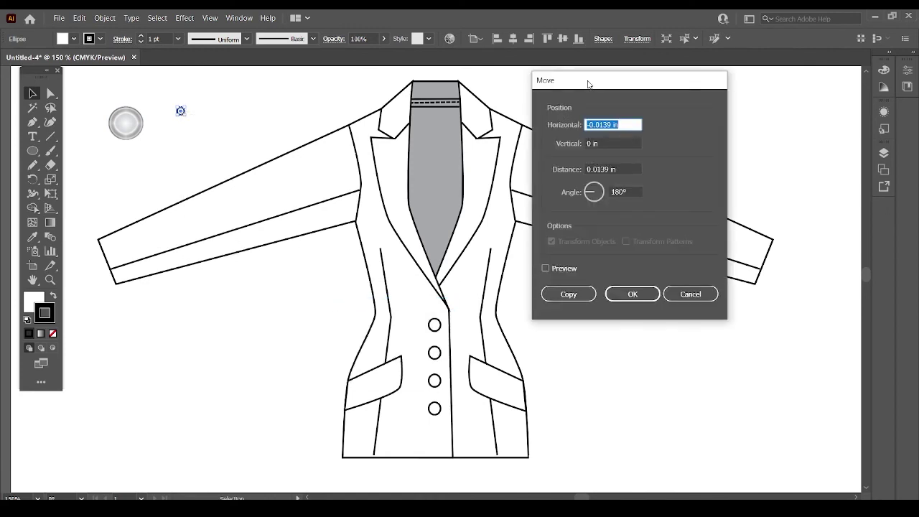
left_click_drag(591, 82, 322, 69)
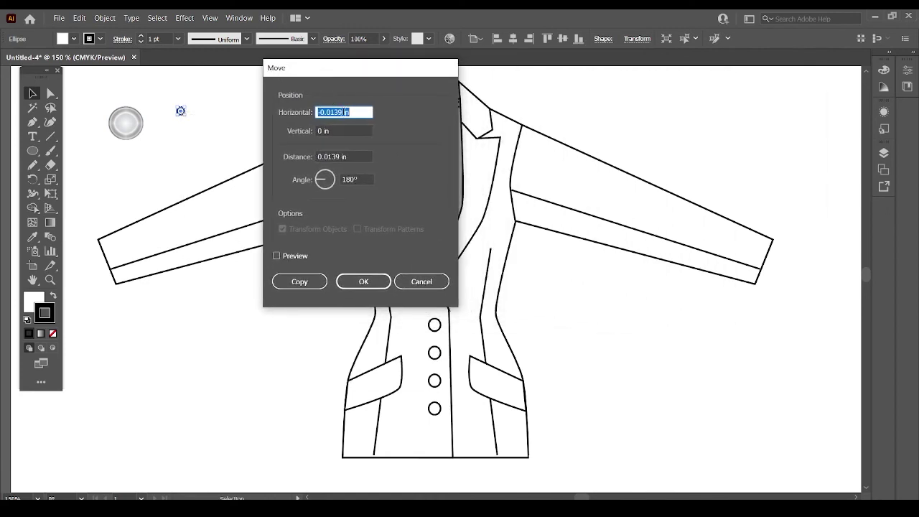
left_click_drag(345, 113, 306, 112)
type("0.125")
left_click(276, 256)
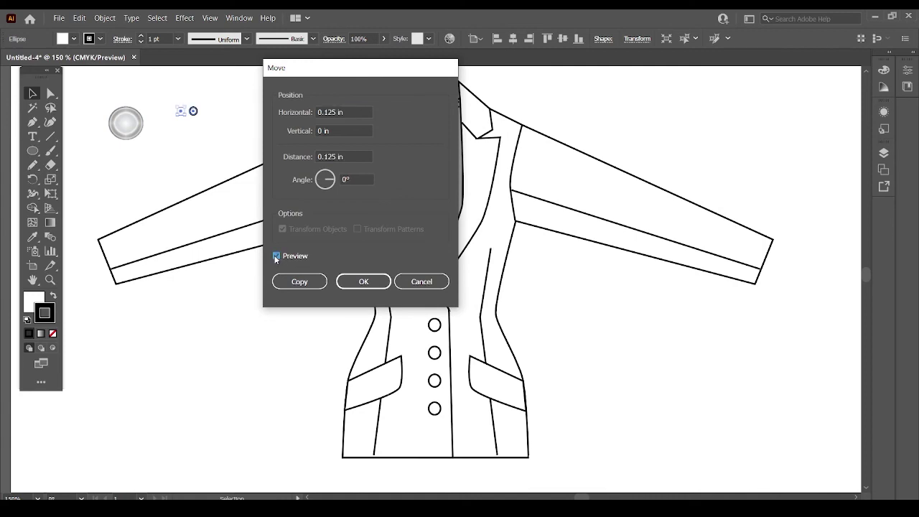
left_click(276, 257)
left_click(295, 281)
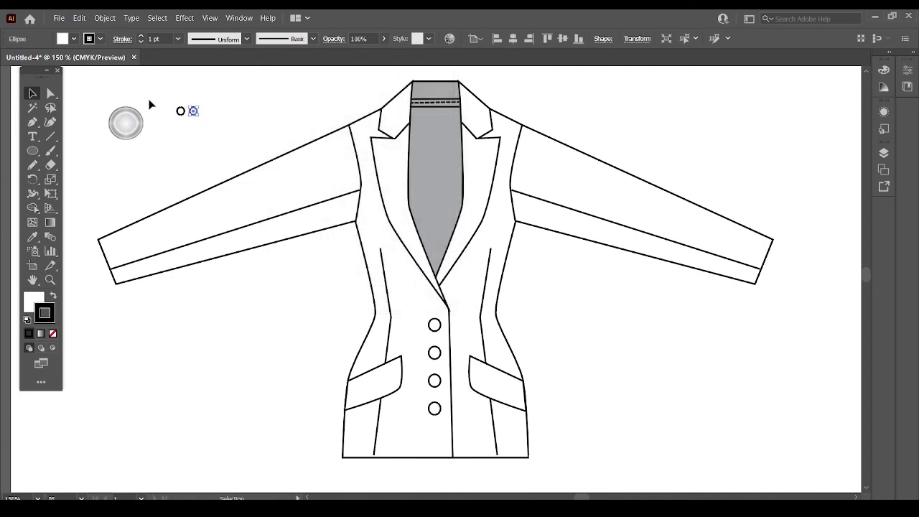
left_click(180, 111, "shift")
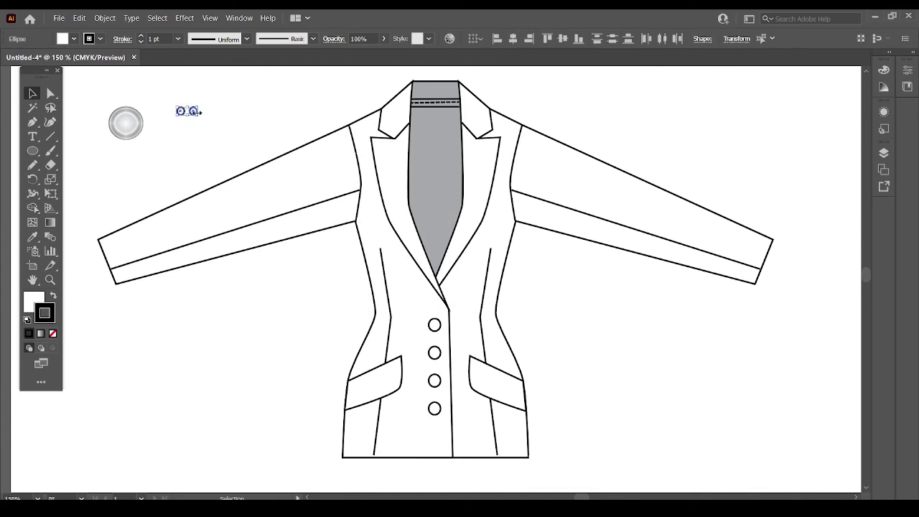
right_click(180, 111)
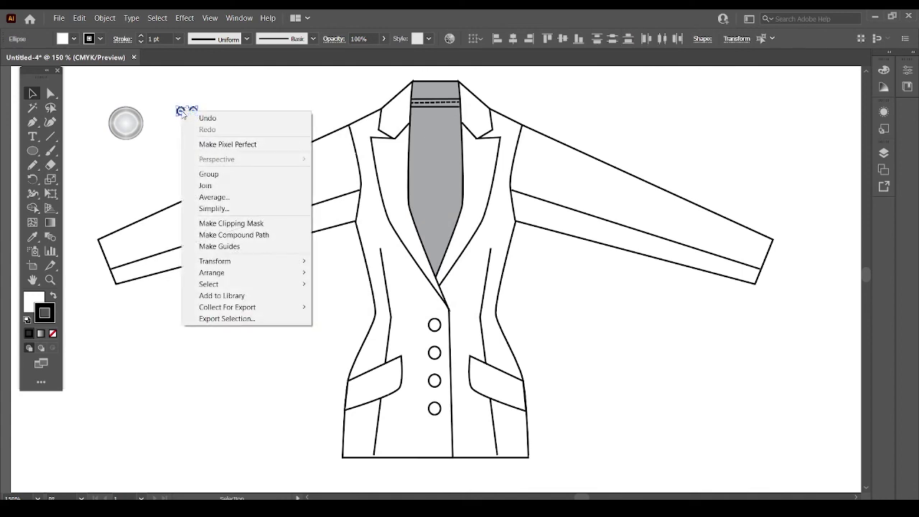
left_click(216, 176)
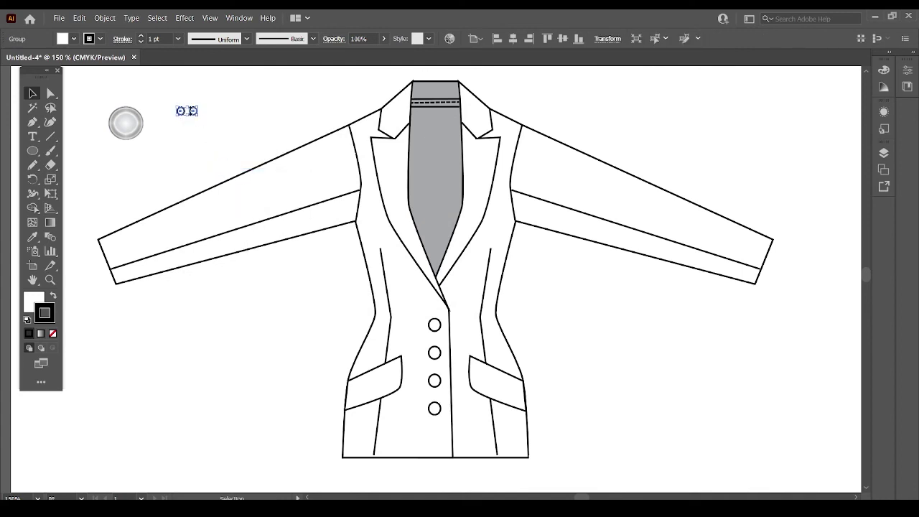
Copy the grouped pair 0.125 in downward and select all four circles
right_click(194, 111)
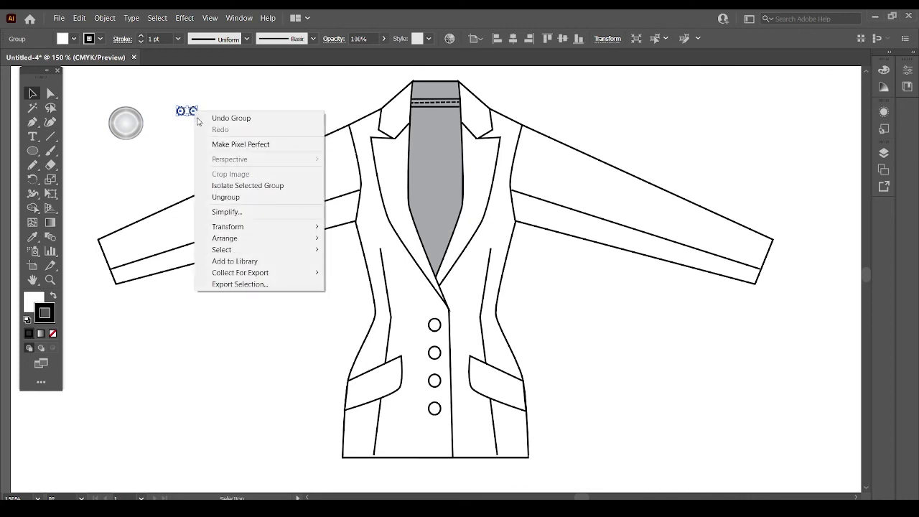
mouse_move(228, 226)
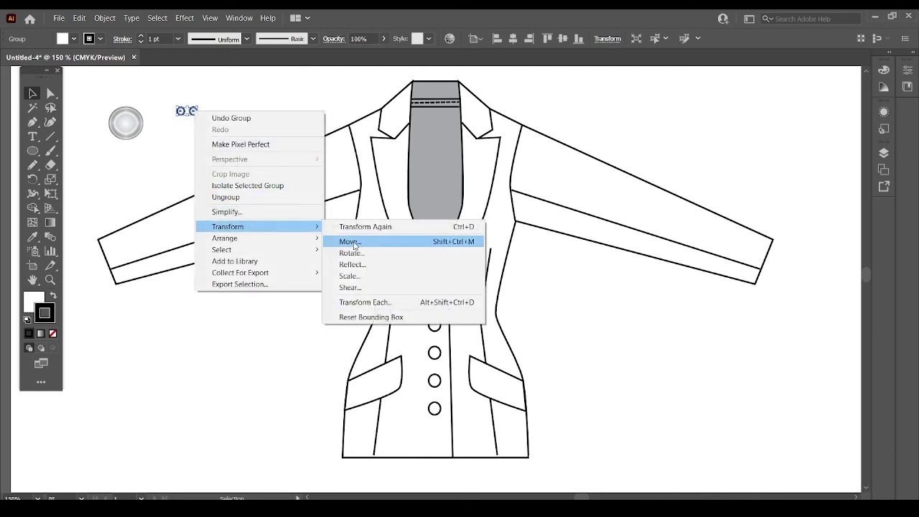
left_click(350, 242)
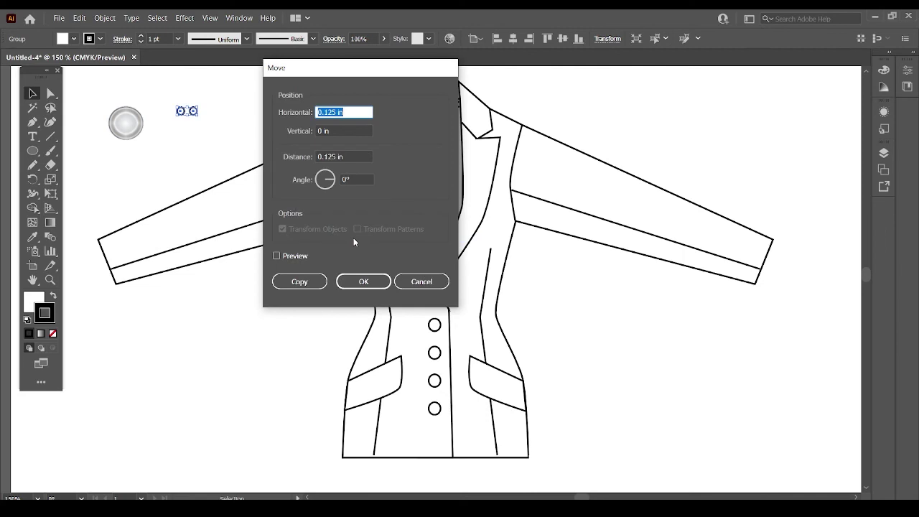
left_click_drag(351, 112, 308, 113)
type("0")
key("Tab")
type("0.")
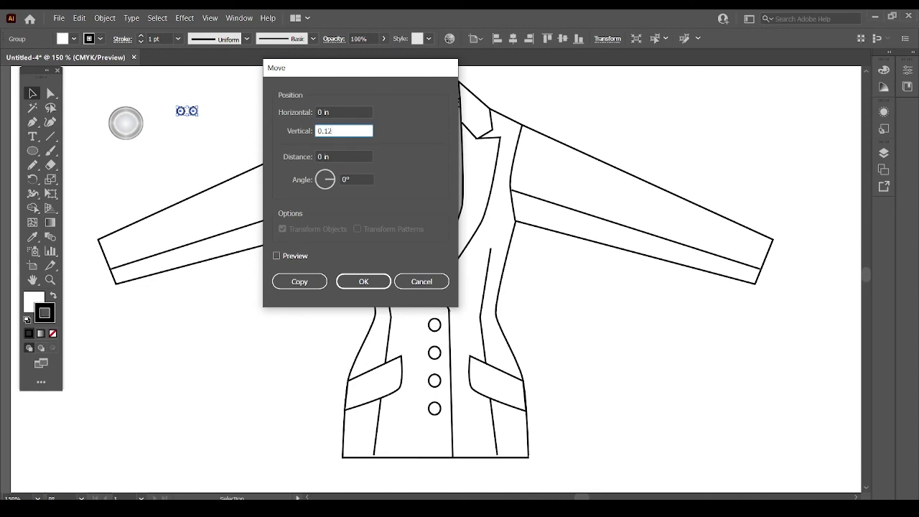
left_click(277, 256)
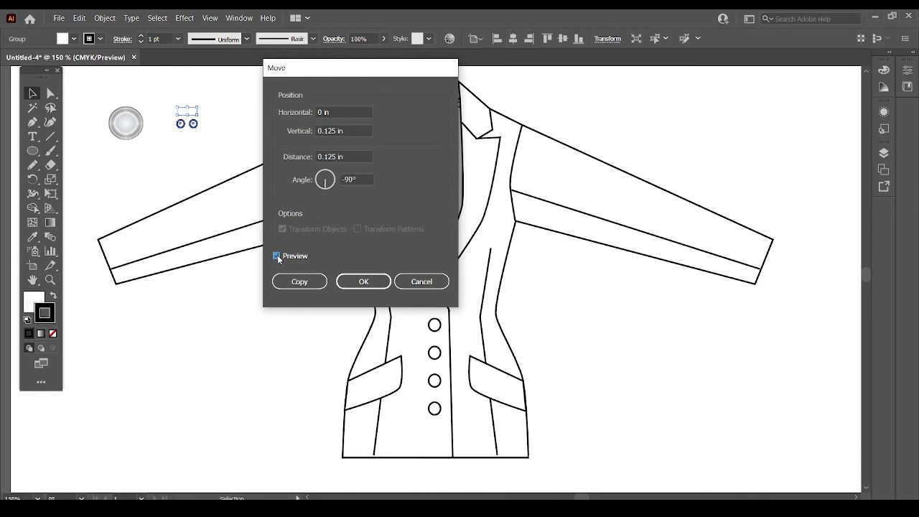
left_click(299, 282)
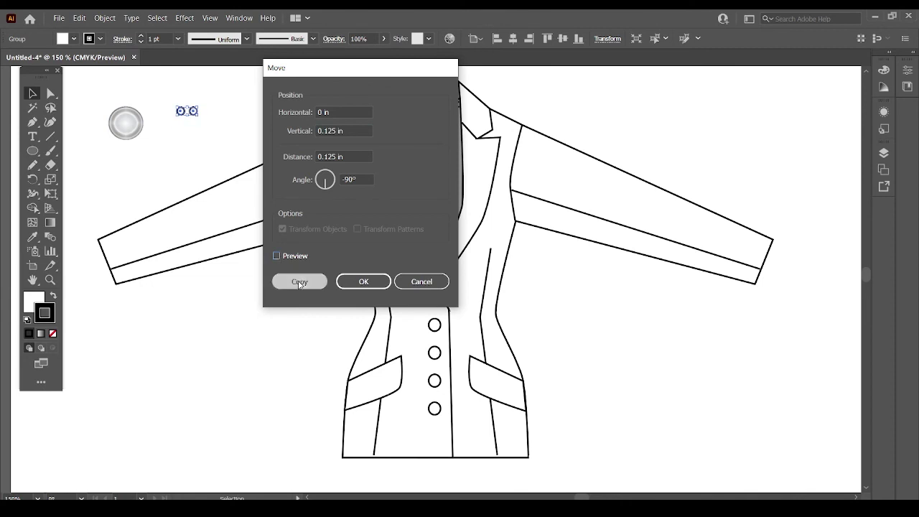
left_click(123, 87)
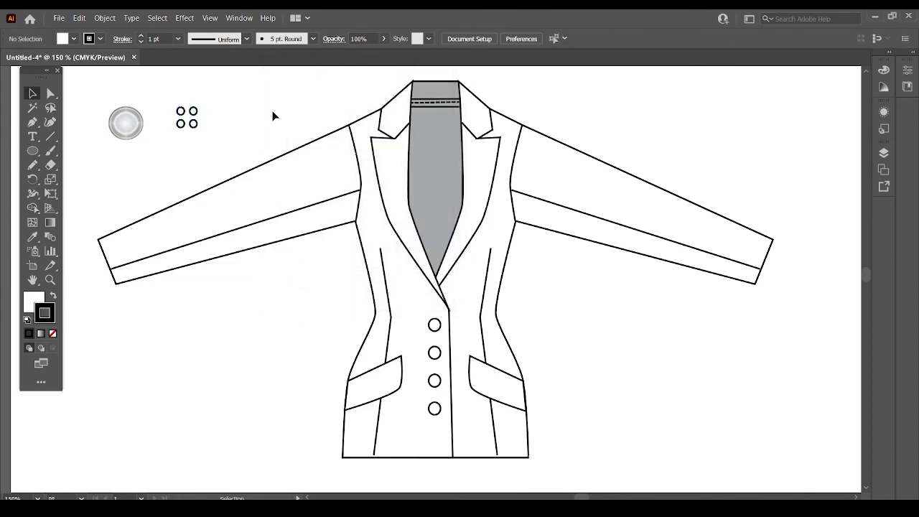
mouse_move(172, 102)
left_mouse_down()
mouse_move(206, 134)
mouse_move(186, 123)
left_mouse_up()
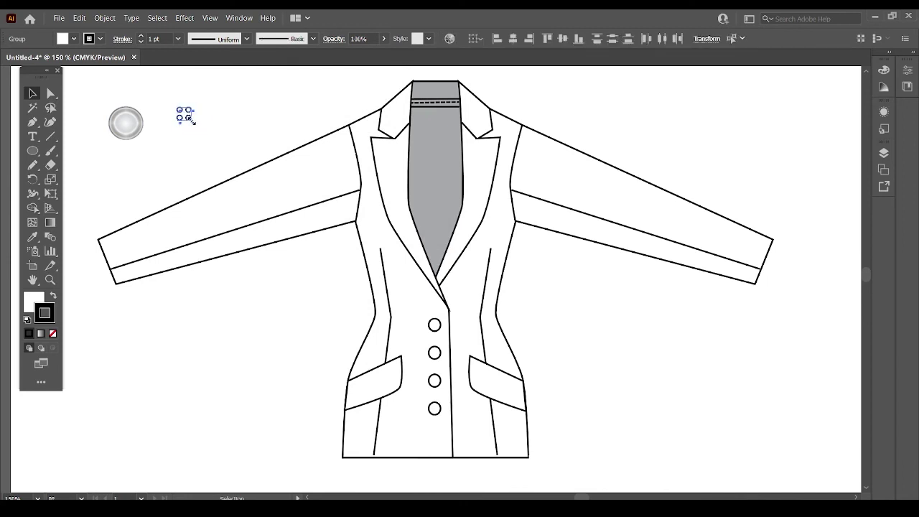
Group the four holes and centre them on the large button
right_click(182, 112)
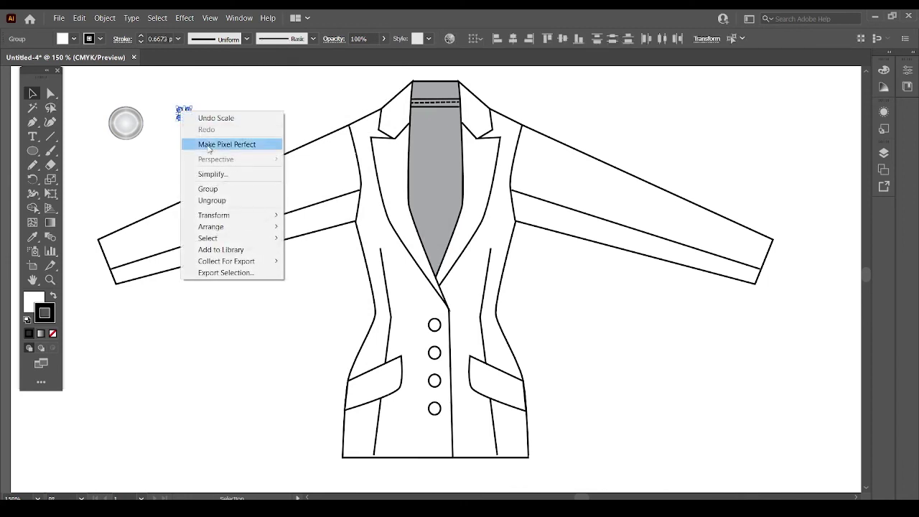
left_click(220, 189)
left_click(222, 131)
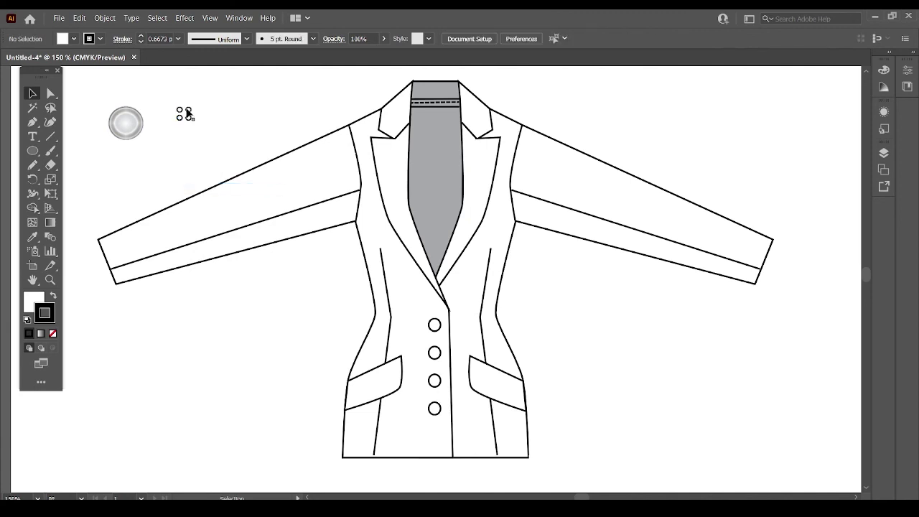
left_click_drag(186, 113, 126, 124)
left_click(199, 148)
Group the button with its four holes into one object
left_click_drag(103, 100, 142, 141)
right_click(125, 127)
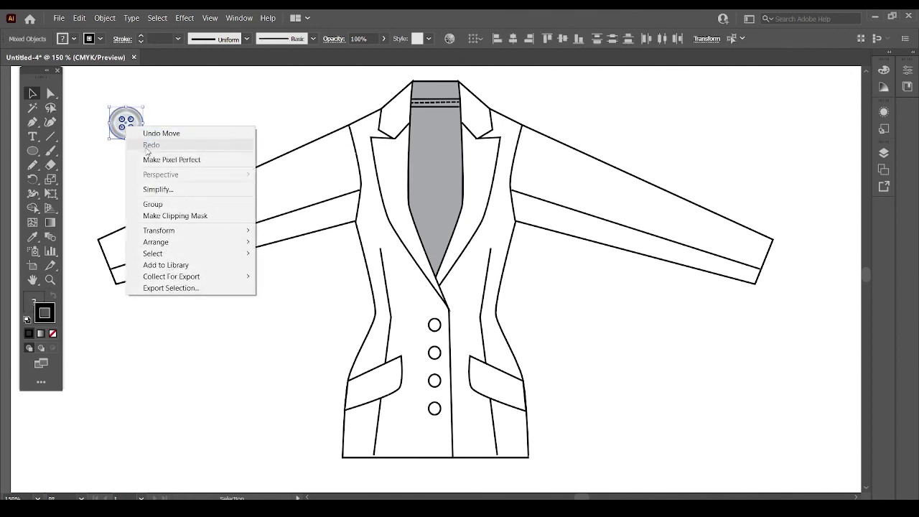
left_click(164, 204)
left_click(185, 137)
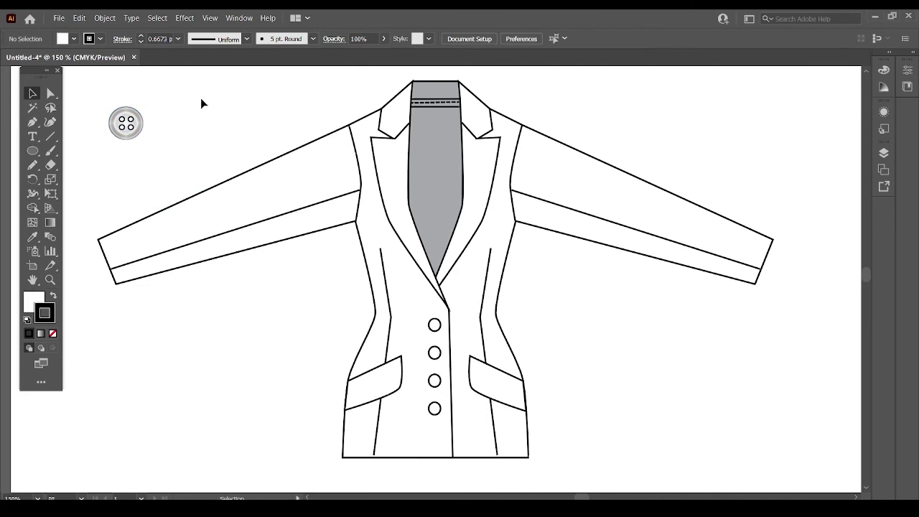
left_click_drag(104, 99, 151, 142)
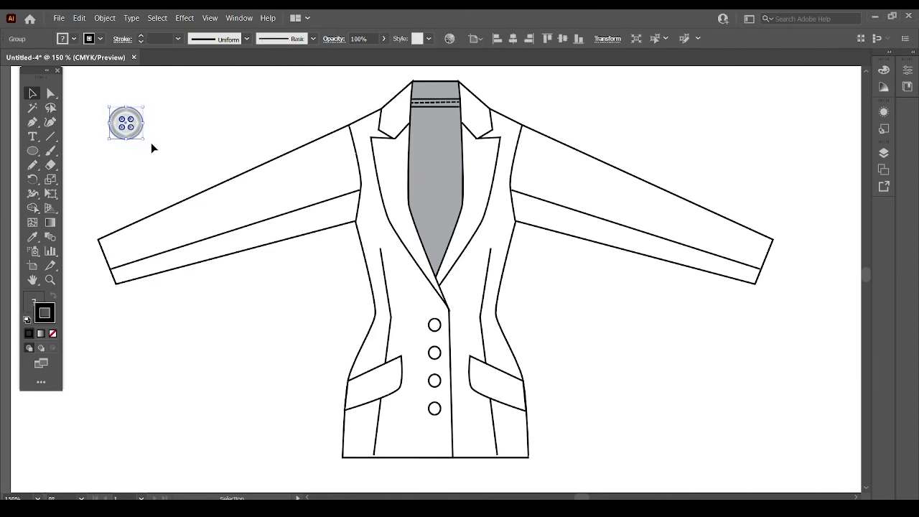
Paste a copy of the four-hole button beside the original and scale it to about half
key("ctrl+c")
left_click(181, 125)
key("ctrl+v")
left_click_drag(423, 278, 167, 127)
mouse_move(192, 140)
left_mouse_down()
mouse_move(176, 124)
mouse_move(438, 329)
mouse_move(207, 137)
left_mouse_up()
left_click(205, 131)
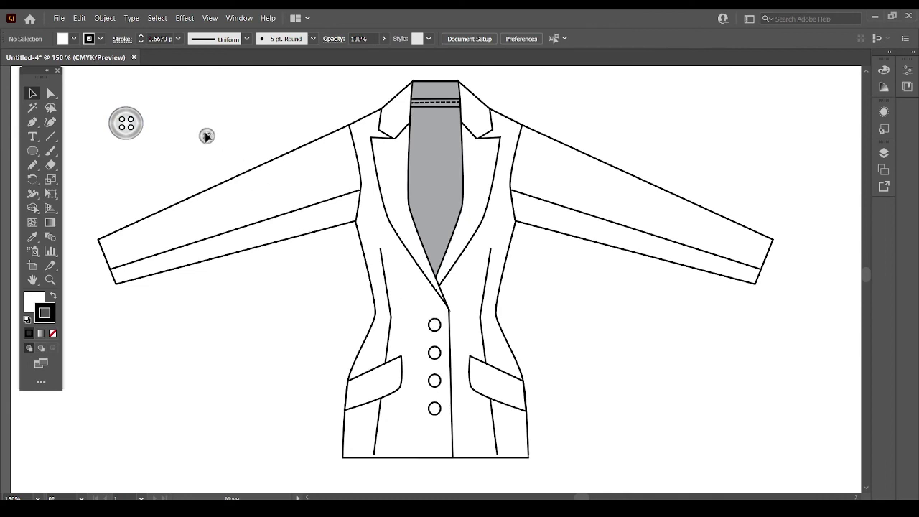
left_click(181, 126)
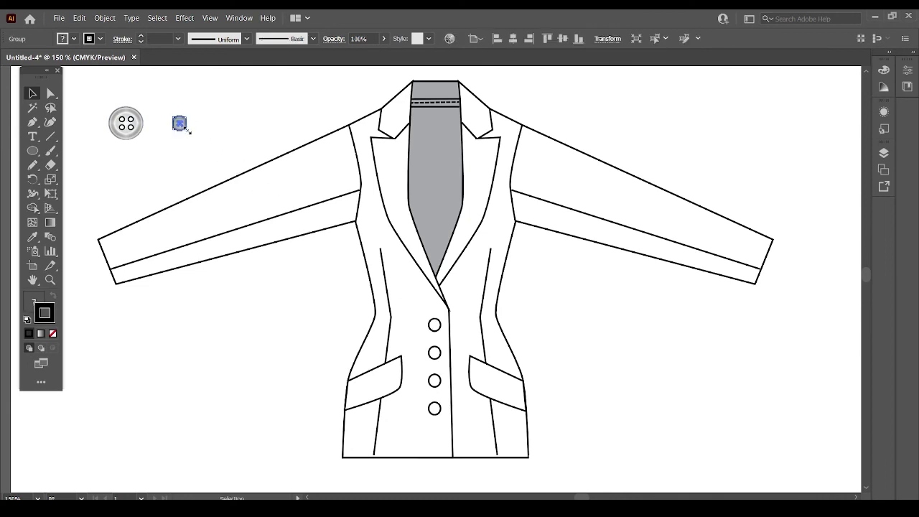
left_click(211, 134)
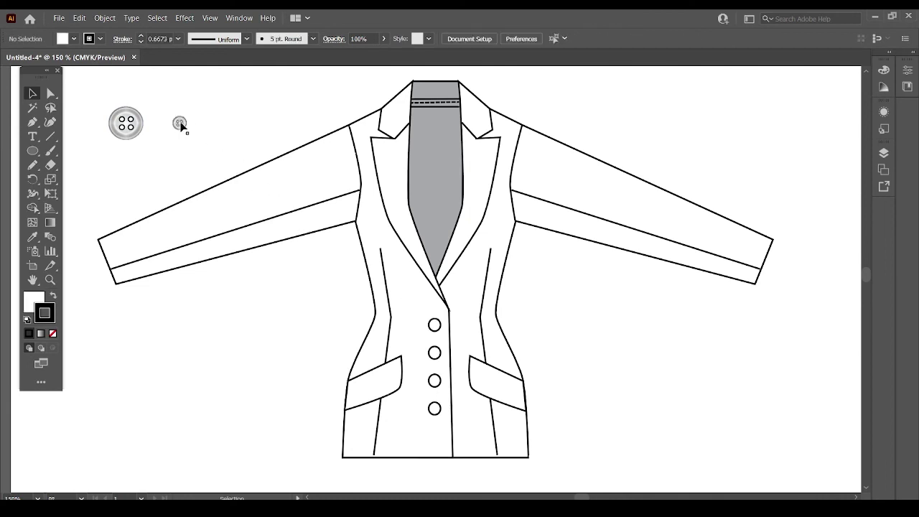
left_click(181, 125)
left_click(226, 158)
left_click(207, 18)
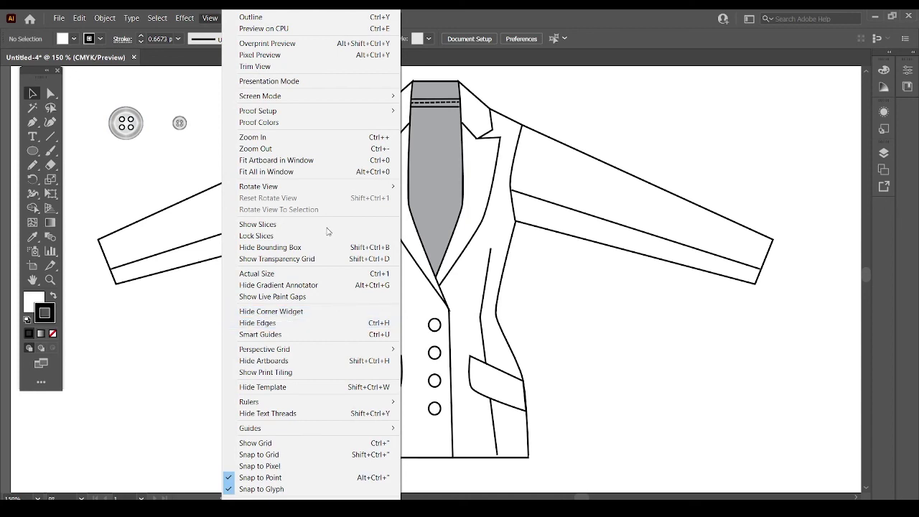
Drag the small button into the Symbols panel as static Graphic symbol 'Button 101'
left_click(450, 13)
left_click(238, 18)
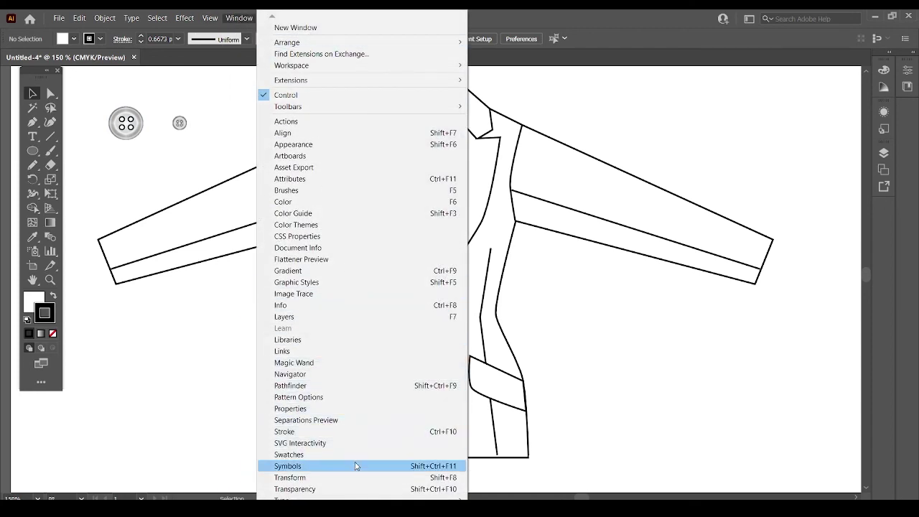
left_click(355, 466)
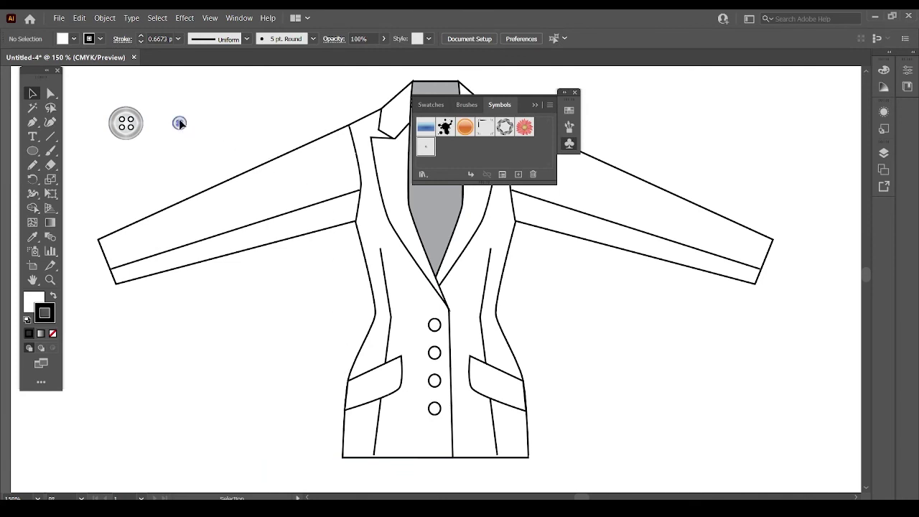
left_click_drag(179, 123, 450, 156)
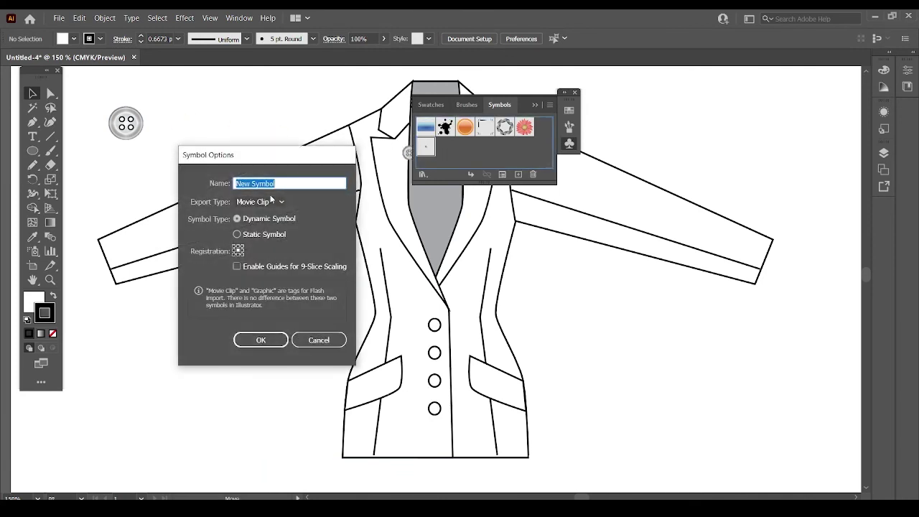
type("Button 101")
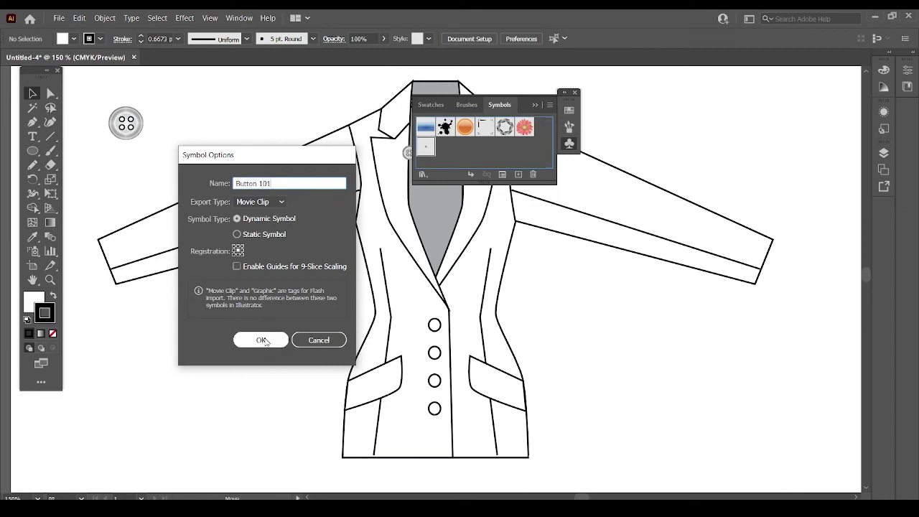
left_click(257, 206)
left_click(254, 230)
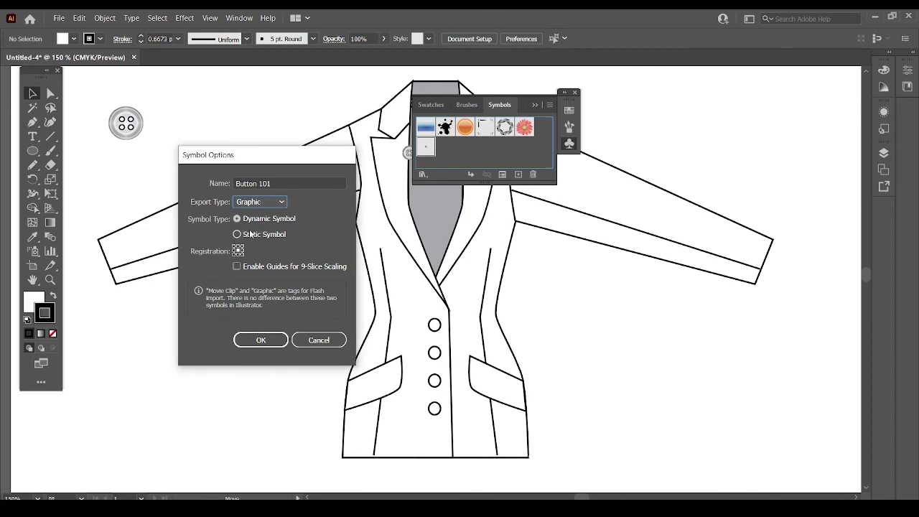
left_click(237, 235)
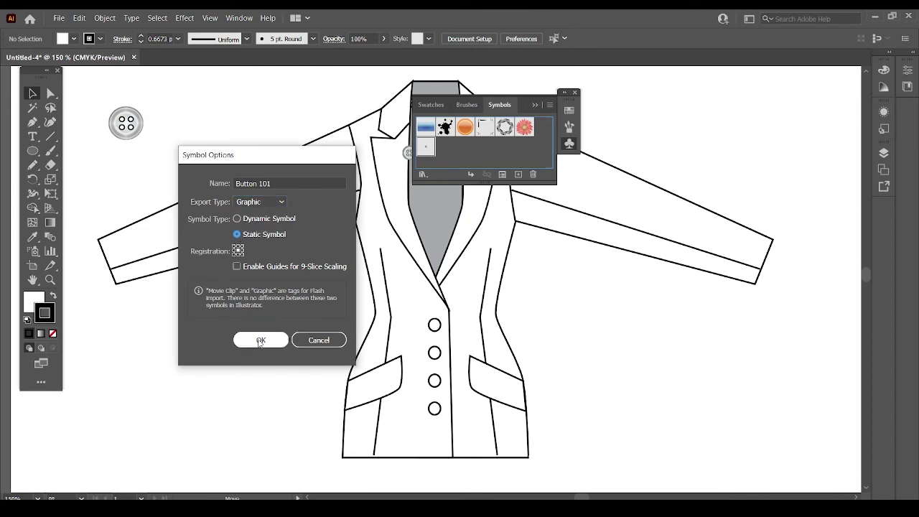
left_click(260, 341)
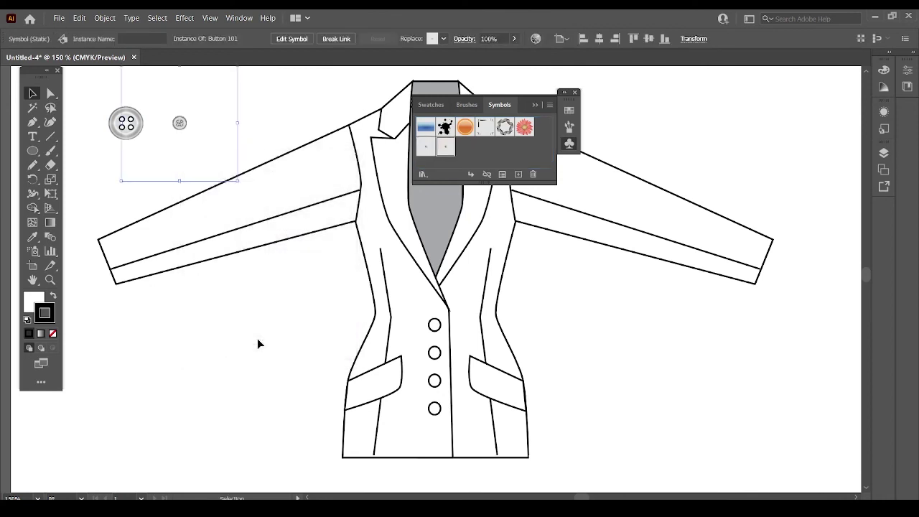
left_click(285, 119)
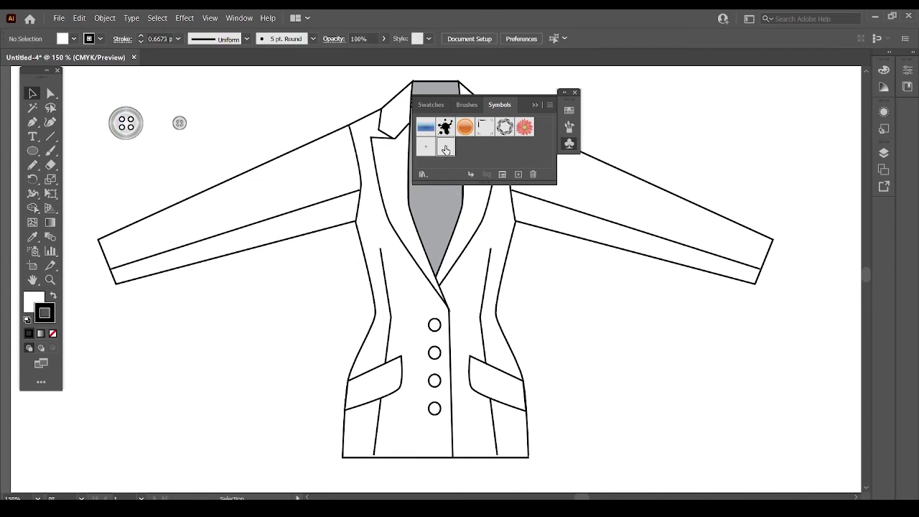
Place a Button 101 instance on the top placket circle
left_click_drag(303, 111, 271, 100)
left_click(200, 165)
left_click(271, 101)
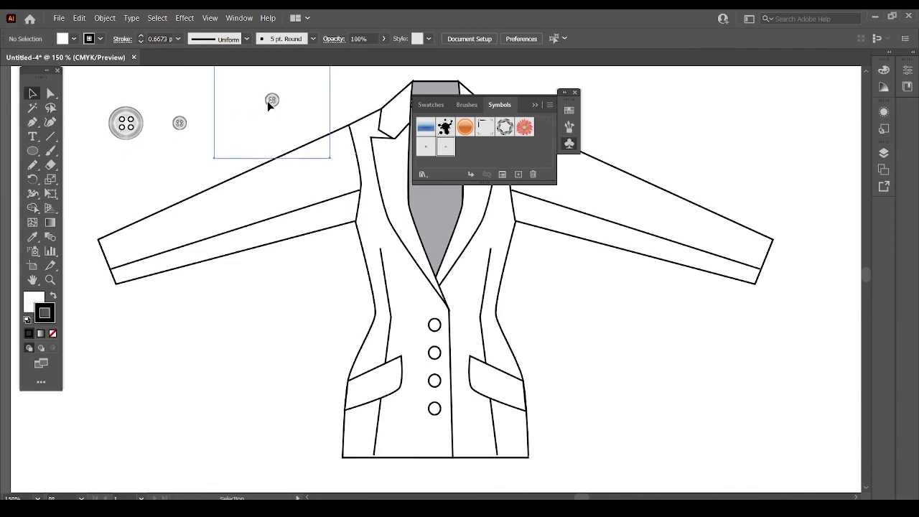
left_click(162, 179)
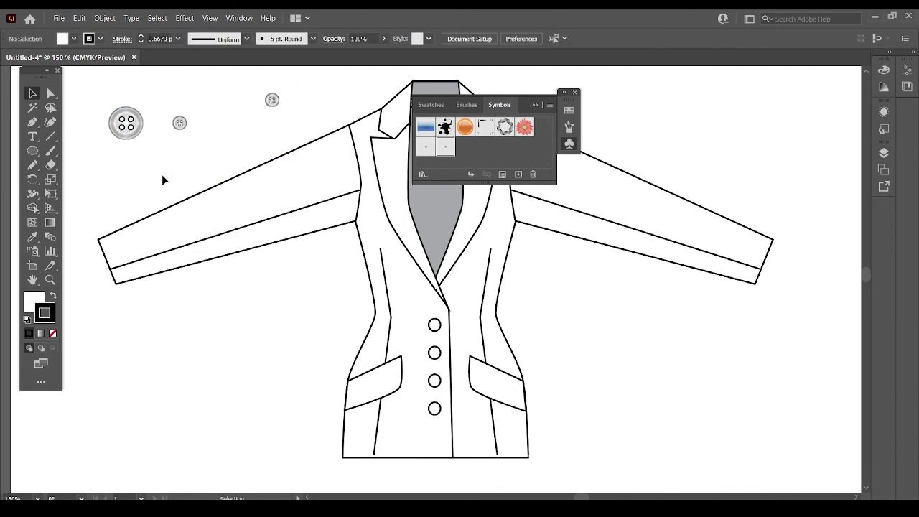
left_click(137, 129)
left_click(575, 93)
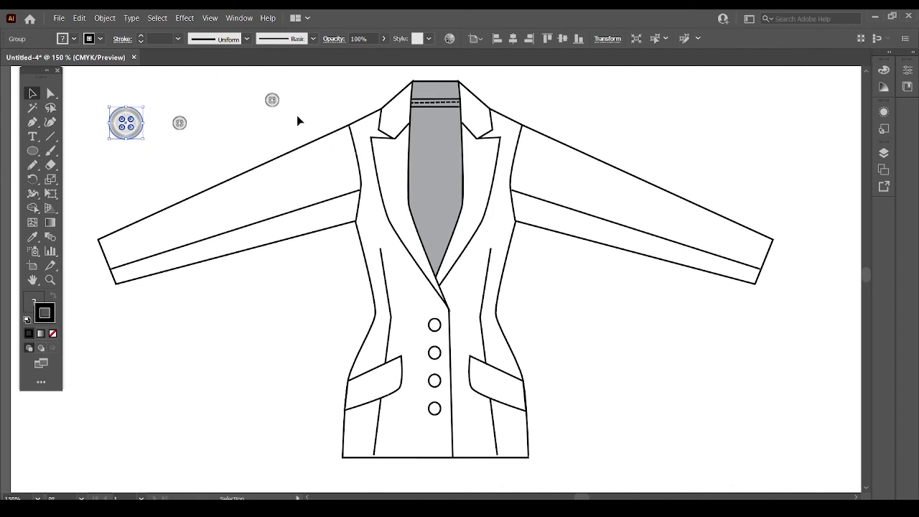
left_click(275, 105, "shift")
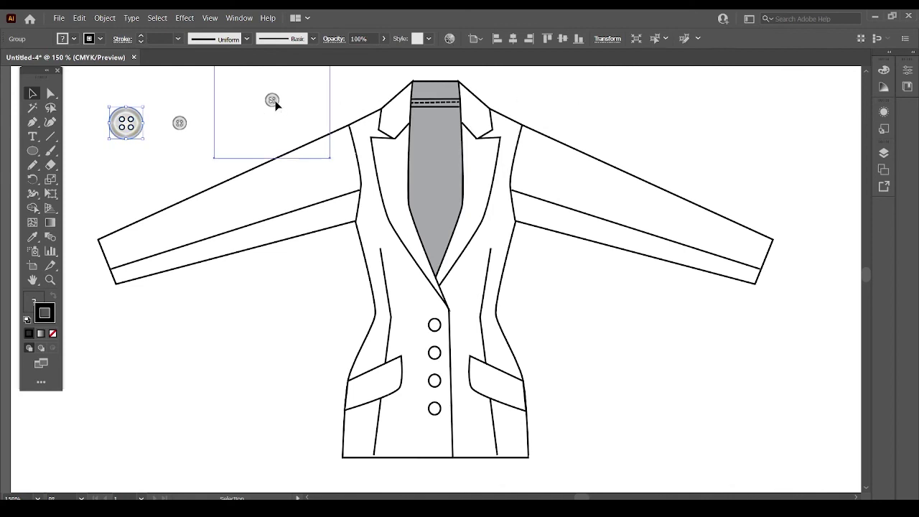
left_click(275, 102)
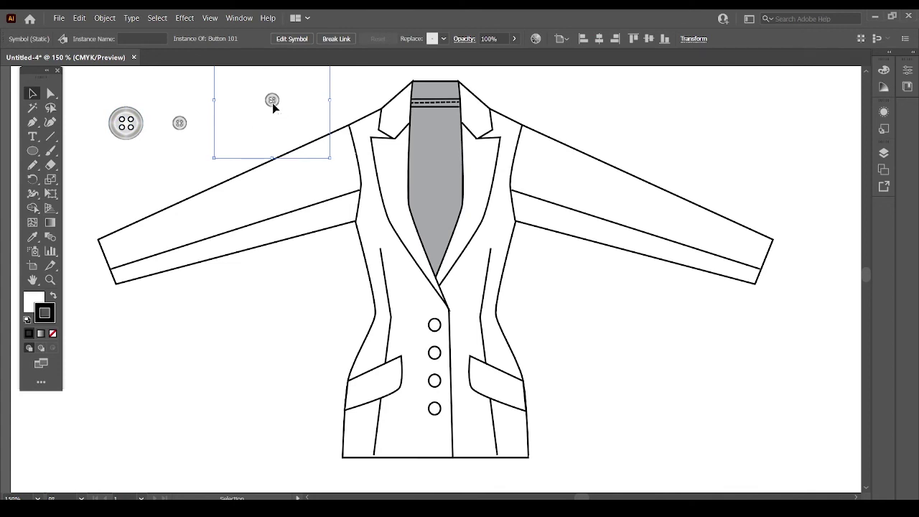
left_click_drag(272, 102, 436, 328)
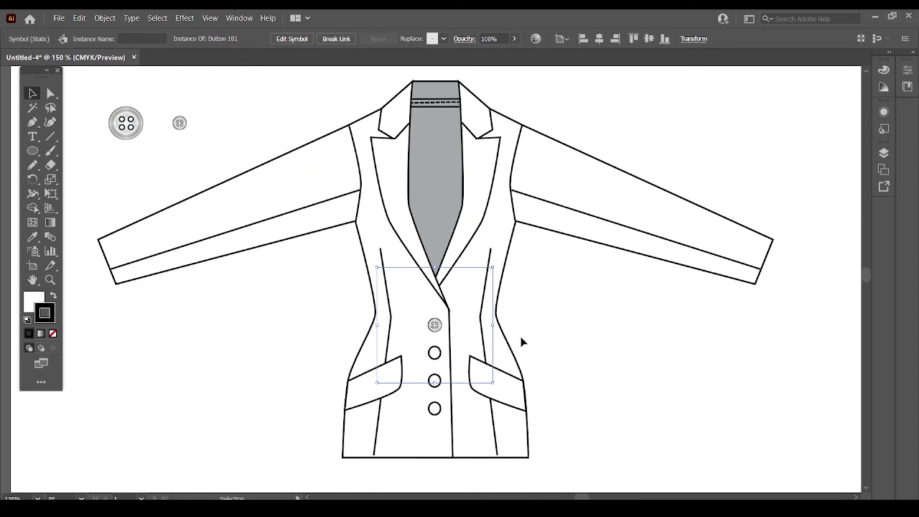
left_click(568, 339)
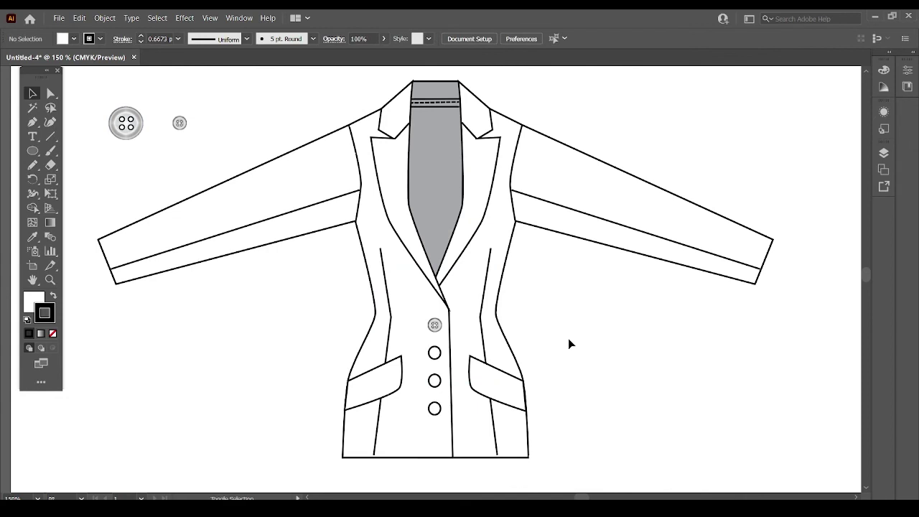
Paste Button 101 copies onto the second, third and fourth placket circles
left_click(435, 326)
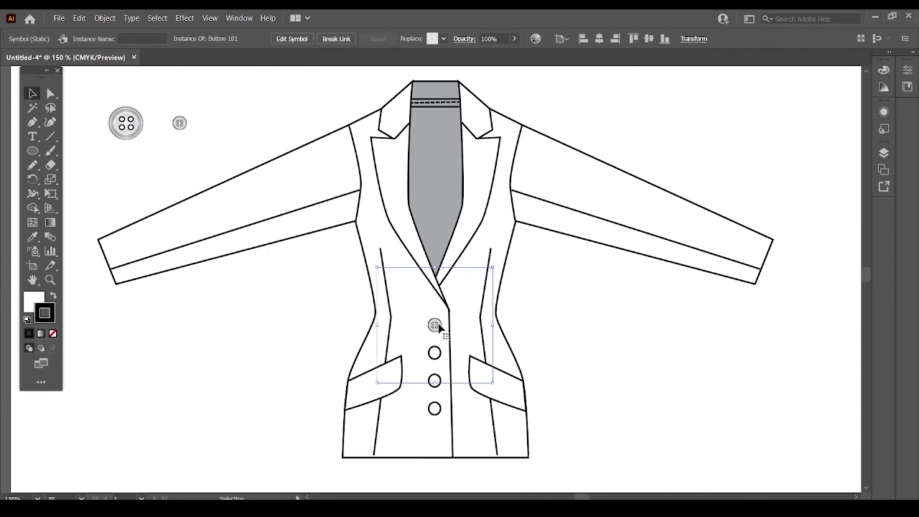
key("ctrl+c")
key("ctrl+v")
left_click_drag(431, 283, 435, 356)
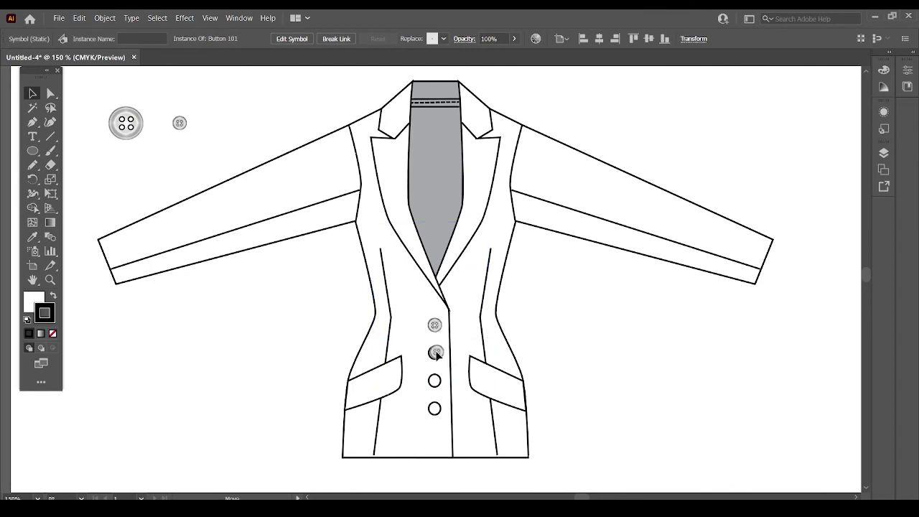
key("ctrl+v")
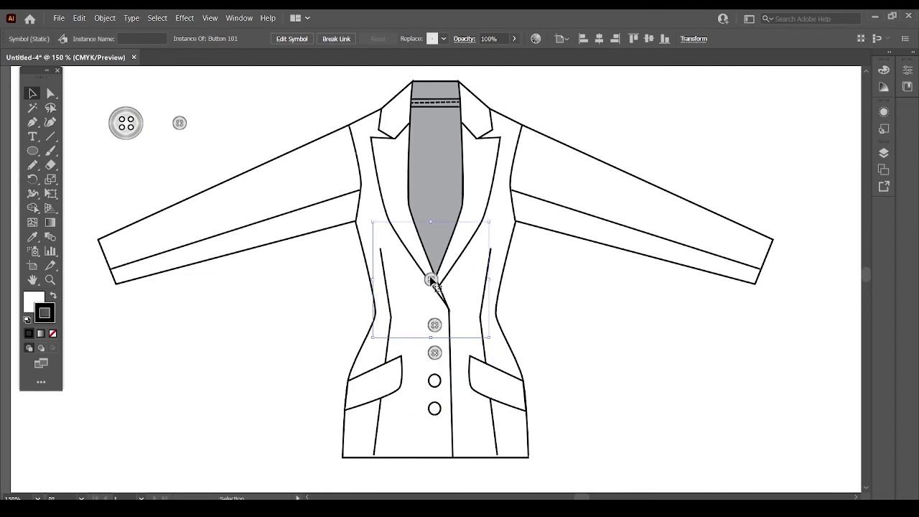
mouse_move(431, 284)
left_mouse_down()
mouse_move(442, 352)
mouse_move(435, 382)
left_mouse_up()
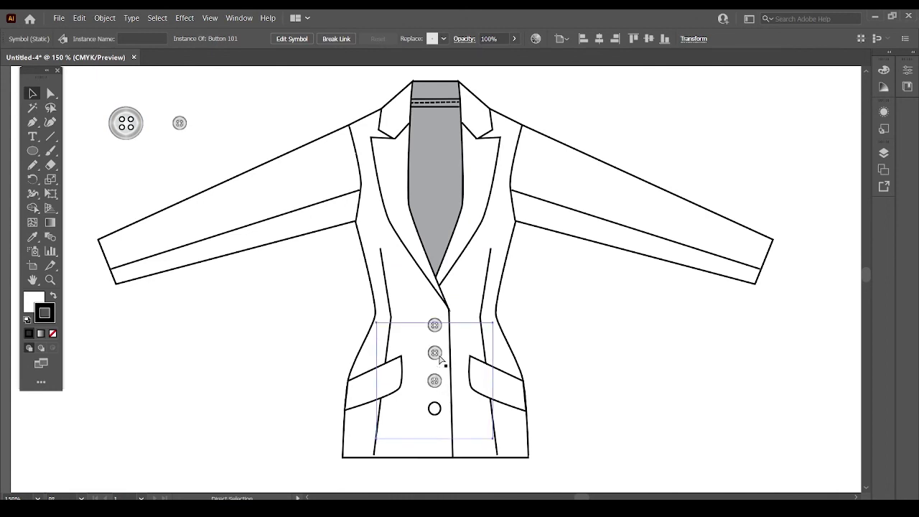
key("ctrl+v")
left_click_drag(434, 287, 437, 407)
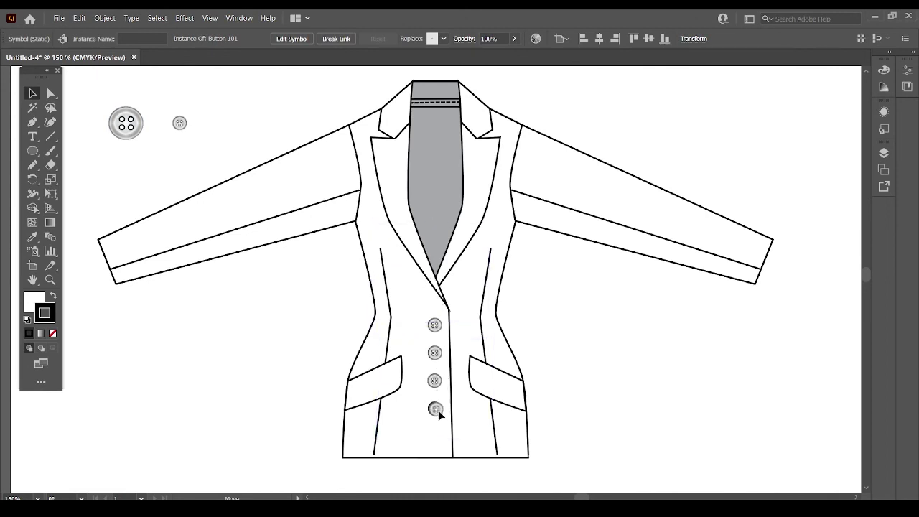
left_click(560, 366)
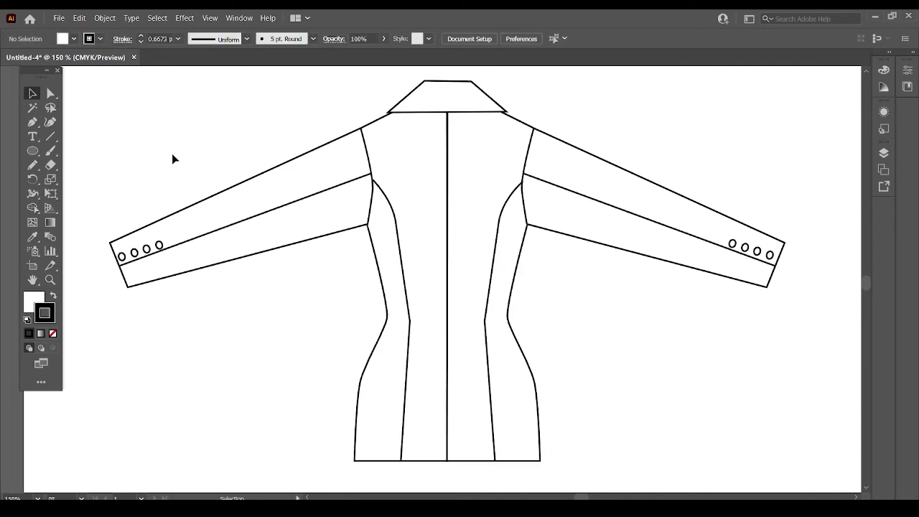
Paste a Button 101 symbol, shrink it, and place it on the first left back cuff circle
key("ctrl+v")
mouse_move(435, 280)
left_mouse_down()
mouse_move(303, 246)
mouse_move(158, 169)
left_mouse_up()
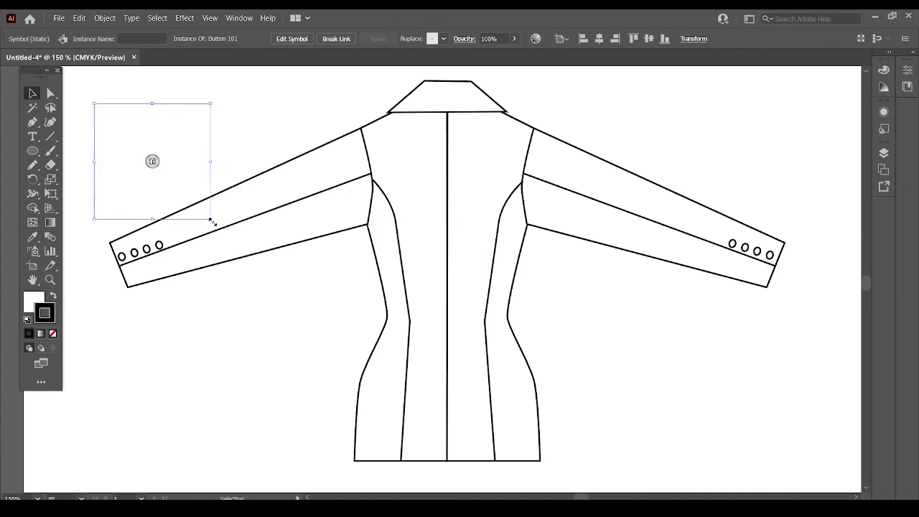
left_click_drag(211, 221, 183, 185)
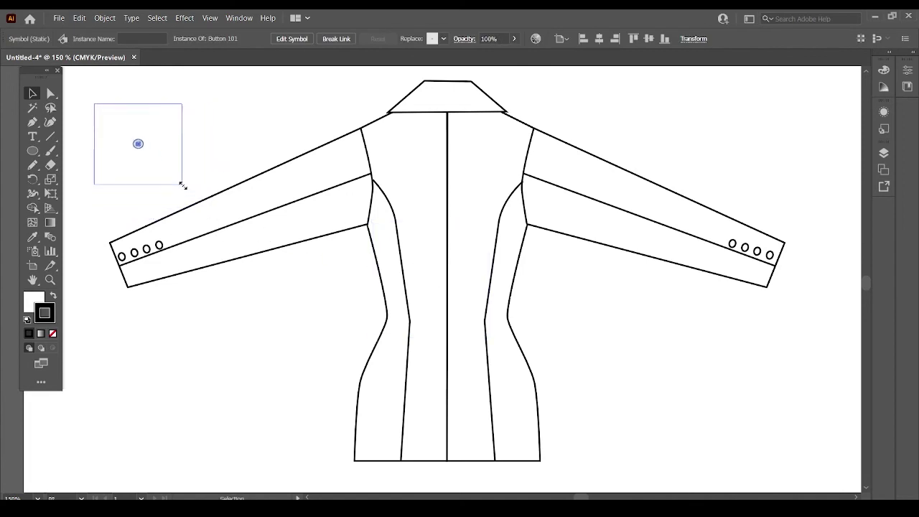
left_click(180, 154)
left_click_drag(140, 142, 161, 245)
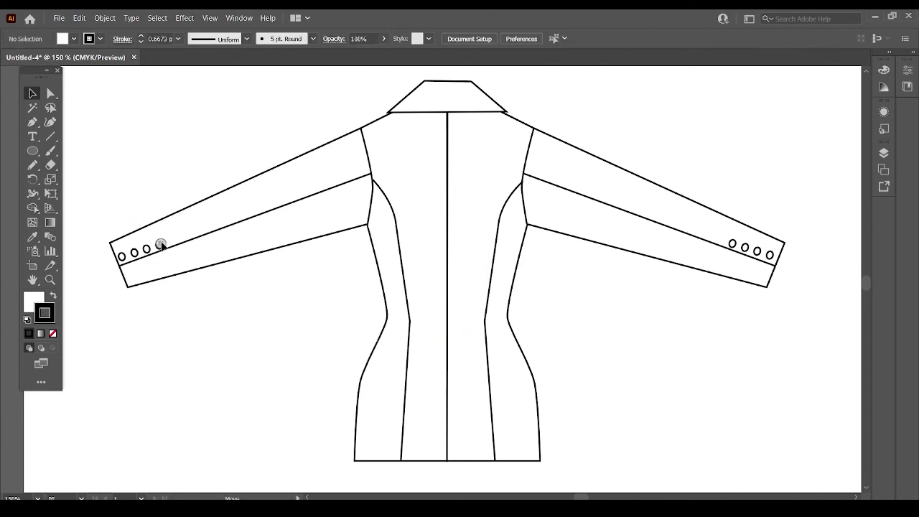
Paste three more button copies onto the remaining left cuff circles
left_click(162, 244)
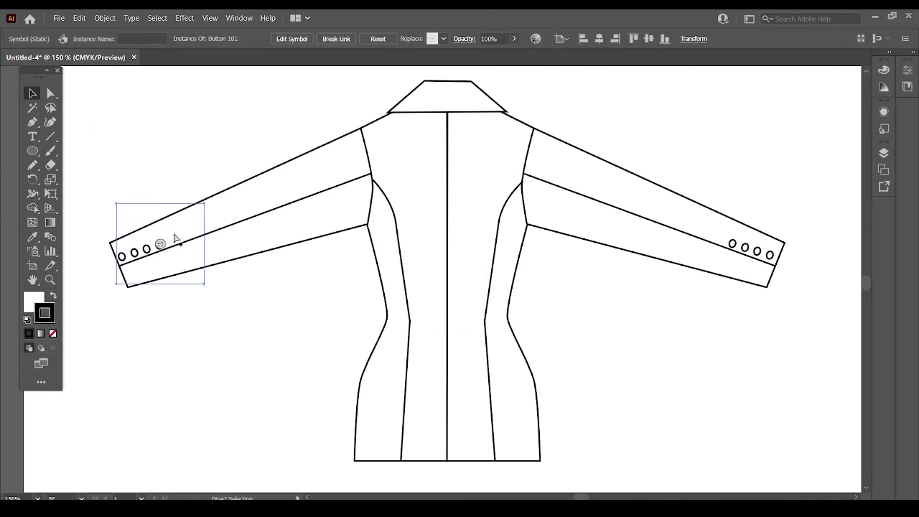
key("ctrl+v")
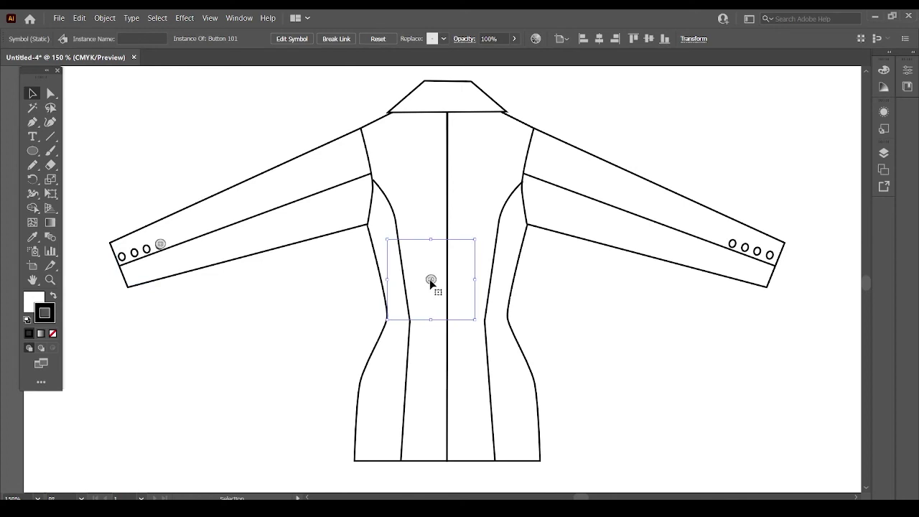
left_click_drag(431, 281, 147, 251)
key("ctrl+v")
left_click_drag(430, 282, 133, 254)
left_click_drag(431, 280, 124, 259)
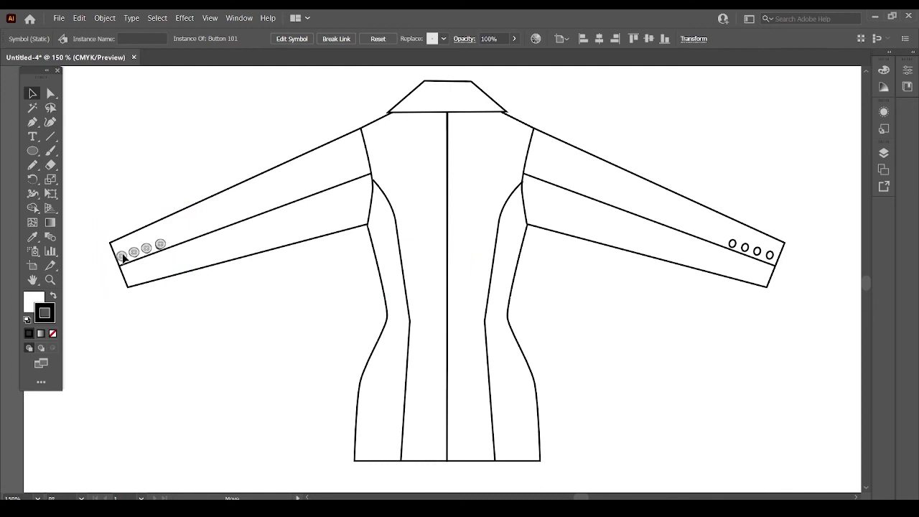
Select all four left cuff buttons together
left_click(137, 194)
left_click(129, 257)
left_click(135, 253, "shift")
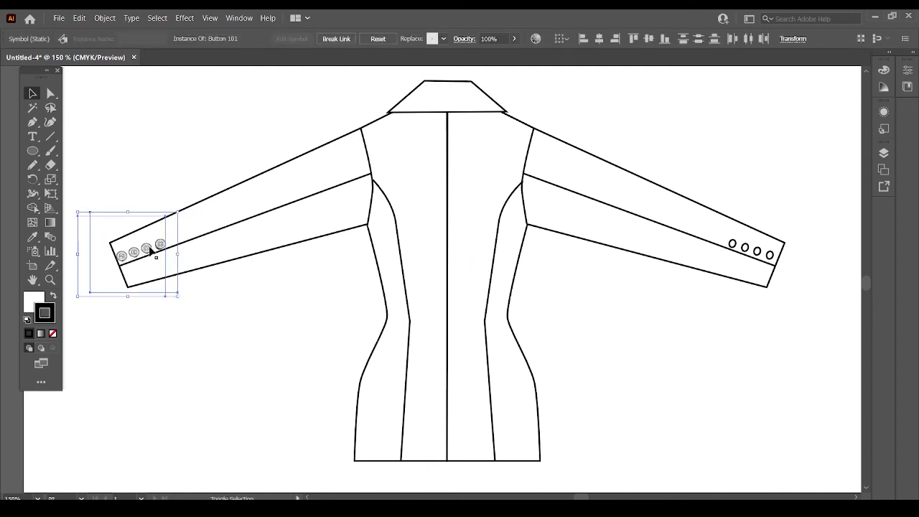
left_click(147, 248, "shift")
left_click(161, 246, "shift")
Reflect a vertical copy of the four cuff buttons and position it on the right back cuff
right_click(163, 245)
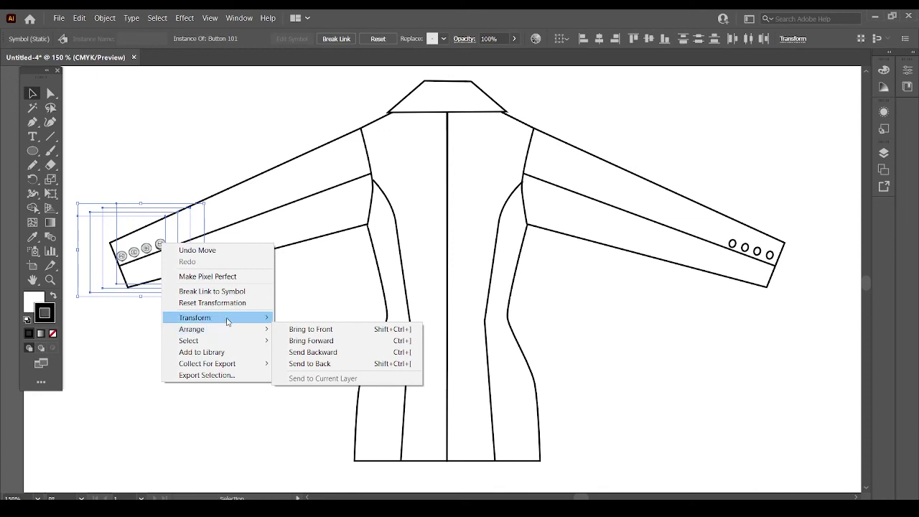
mouse_move(215, 318)
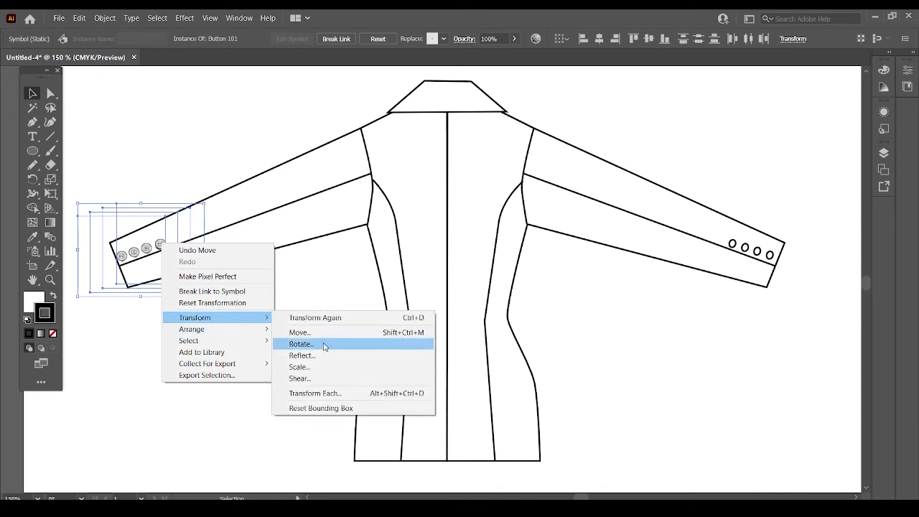
left_click(334, 358)
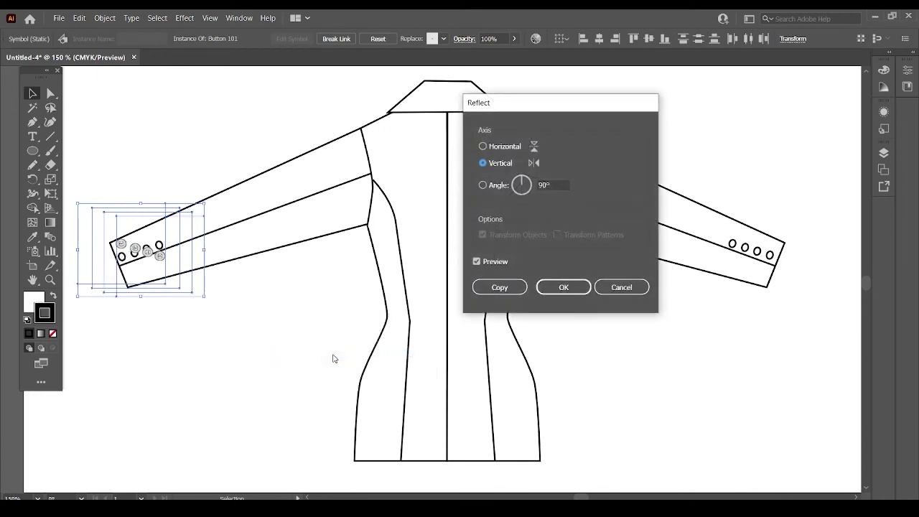
left_click(497, 289)
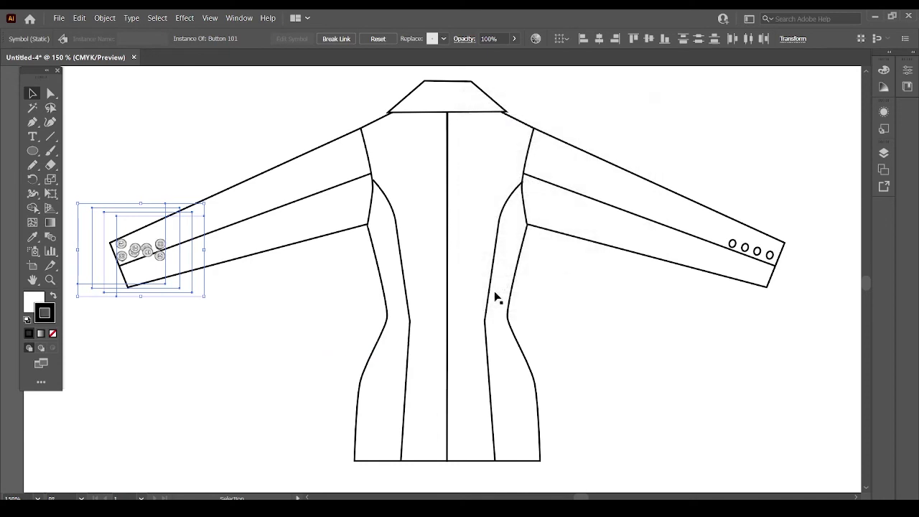
left_click_drag(123, 246, 736, 246)
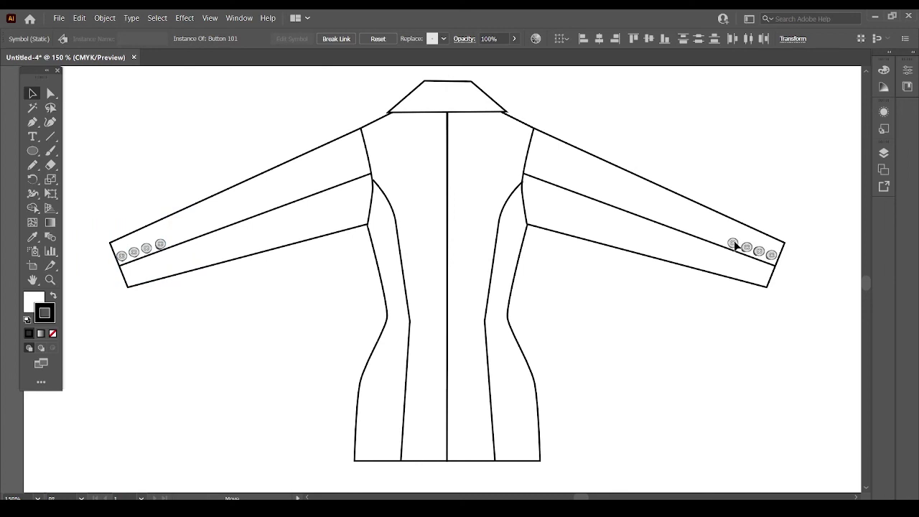
left_click_drag(736, 245, 735, 246)
left_click(711, 347)
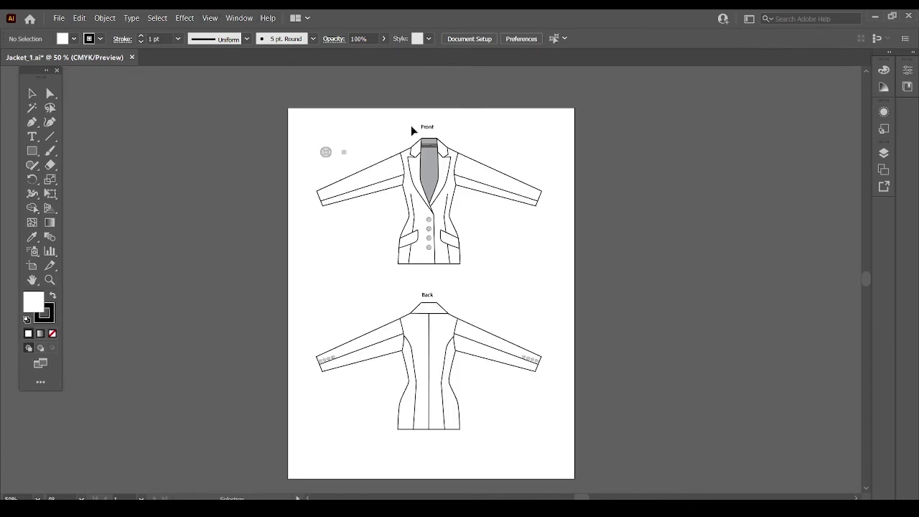
Switch to the Direct Selection tool with the A key
key("a")
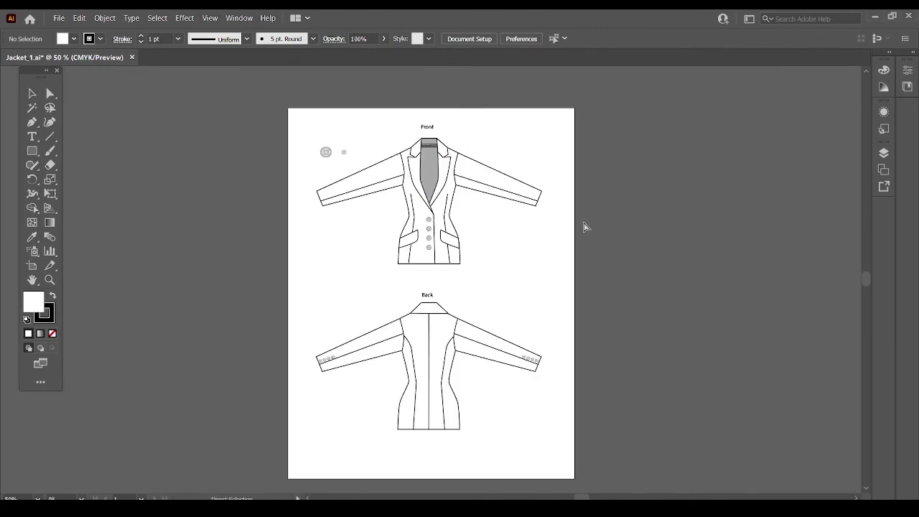